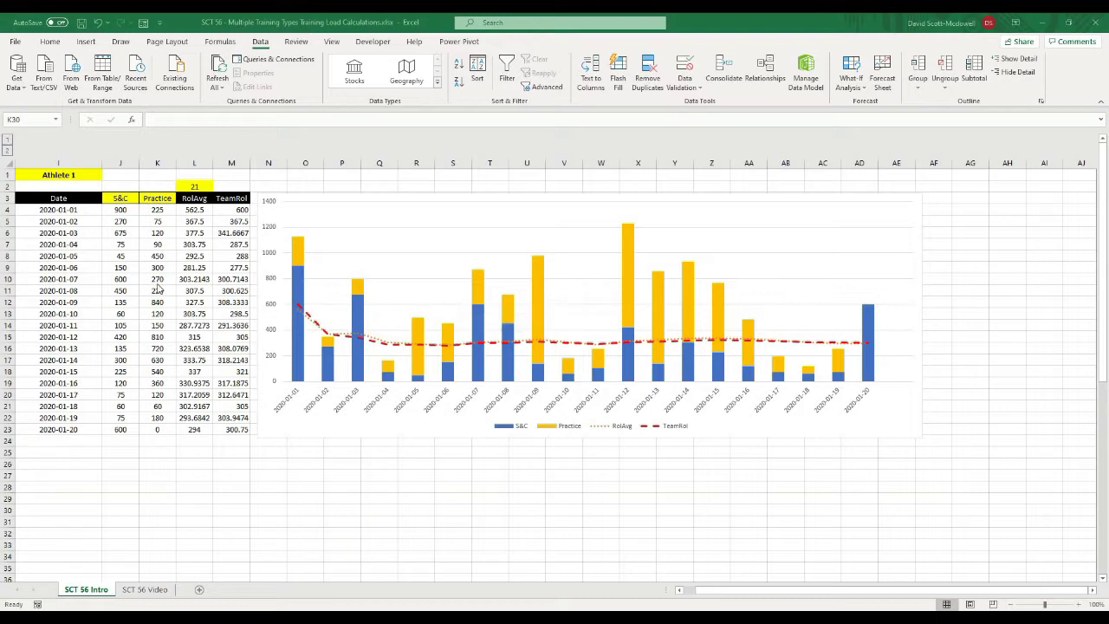
Step: Set the first training type header (J3) to Practice and the second (K3) to S&C
{"action": "left_click", "coordinate": [127, 199]}
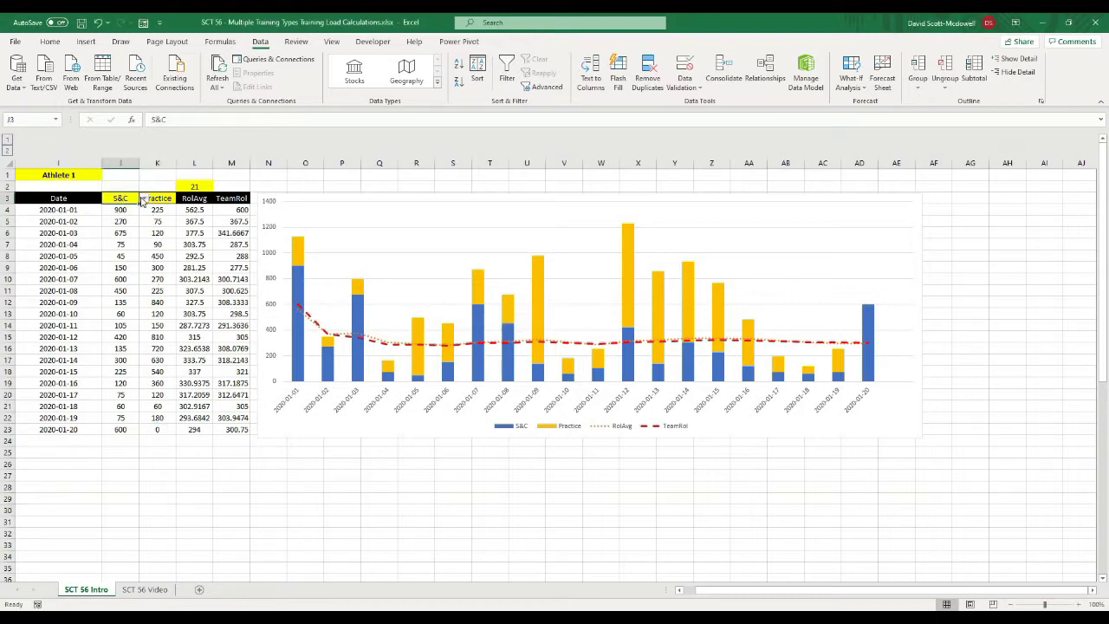
{"action": "left_click", "coordinate": [144, 198]}
{"action": "left_click", "coordinate": [130, 215]}
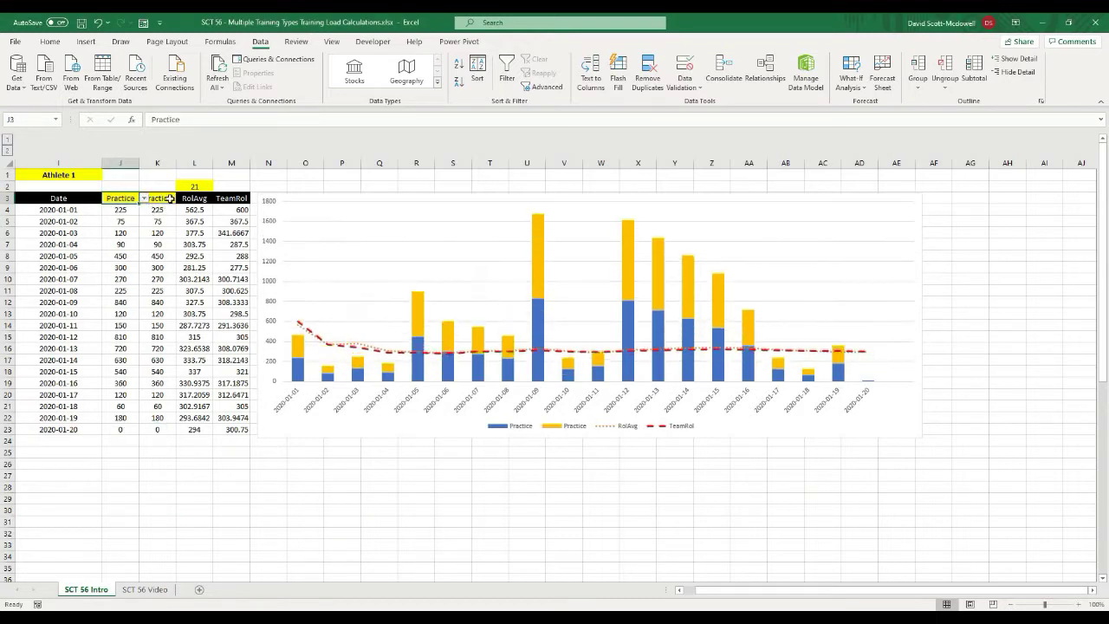
{"action": "left_click", "coordinate": [160, 198]}
{"action": "left_click", "coordinate": [182, 199]}
{"action": "left_click", "coordinate": [165, 209]}
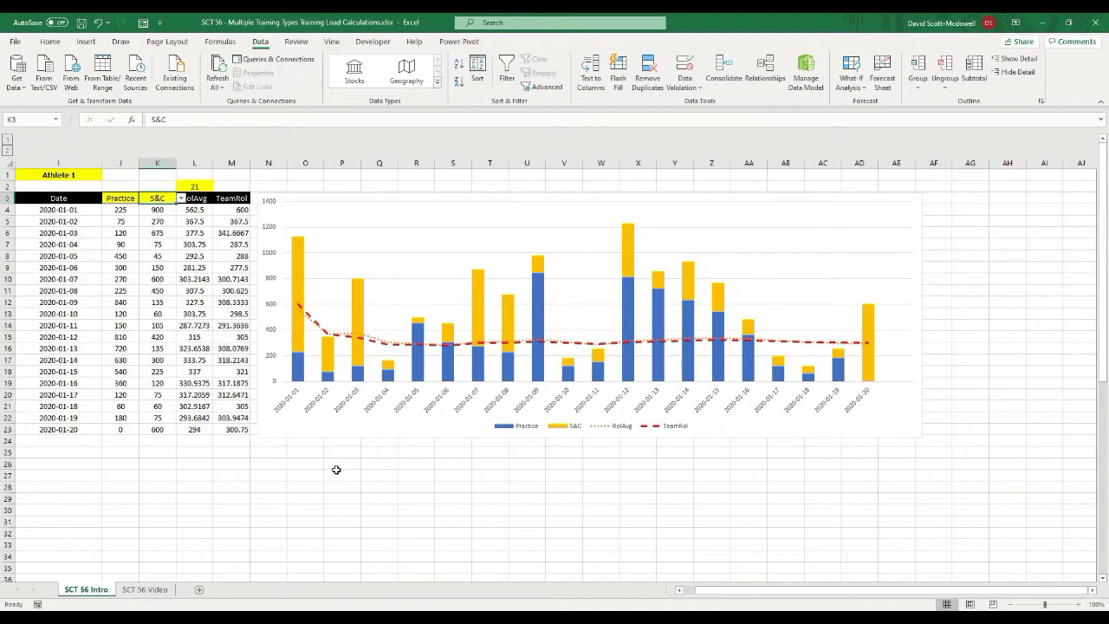
{"action": "left_click", "coordinate": [227, 316]}
{"action": "key", "text": "ctrl+bracketleft"}
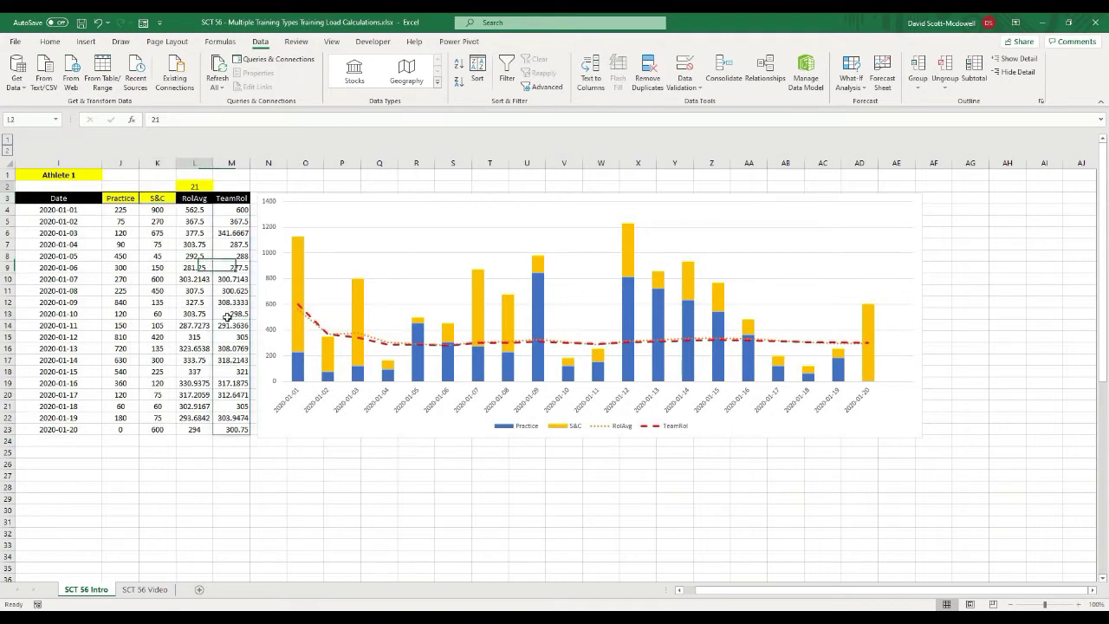
{"action": "left_click", "coordinate": [303, 499]}
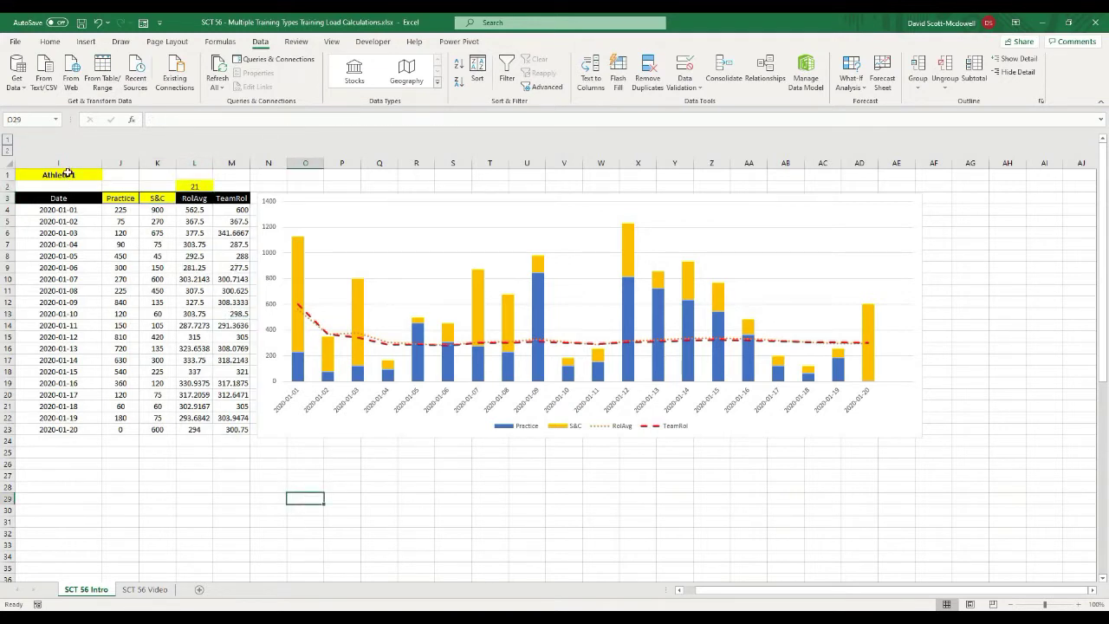
{"action": "left_click", "coordinate": [67, 174]}
{"action": "left_click", "coordinate": [373, 495]}
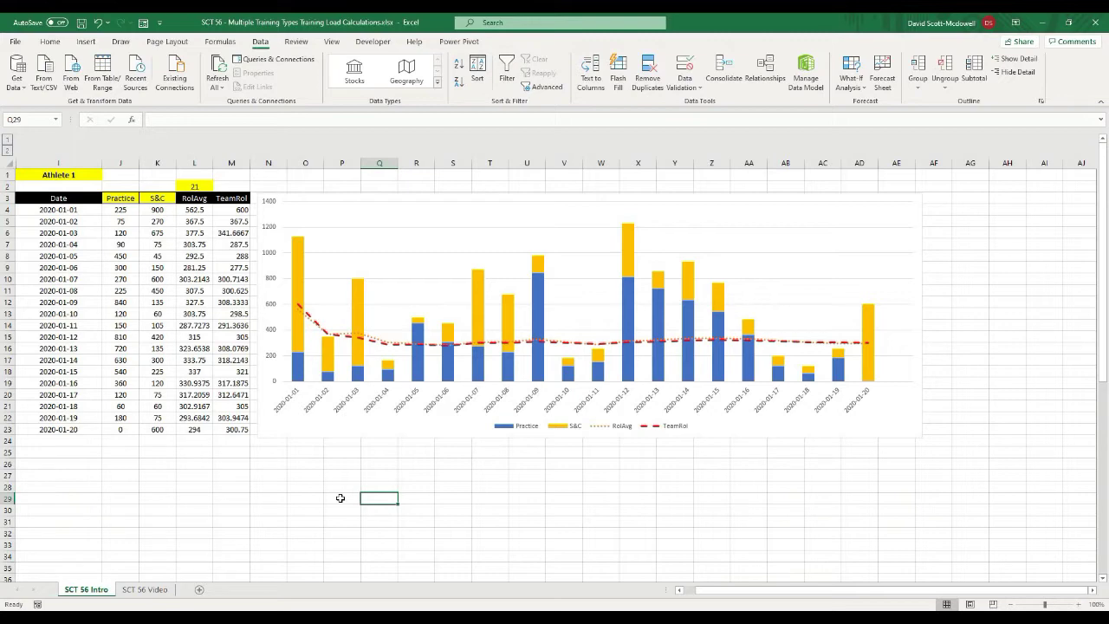
Step: Switch to the SCT 56 Video sheet and examine its training load table and the full width of the chart
{"action": "key", "text": "ctrl+Page_Down"}
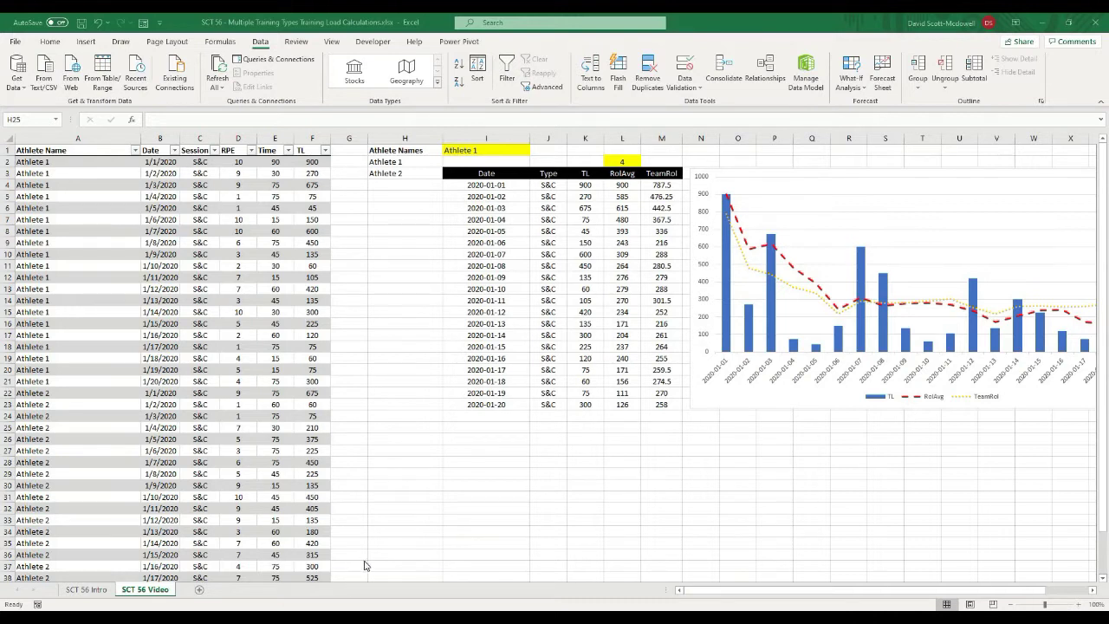
{"action": "left_click", "coordinate": [709, 591]}
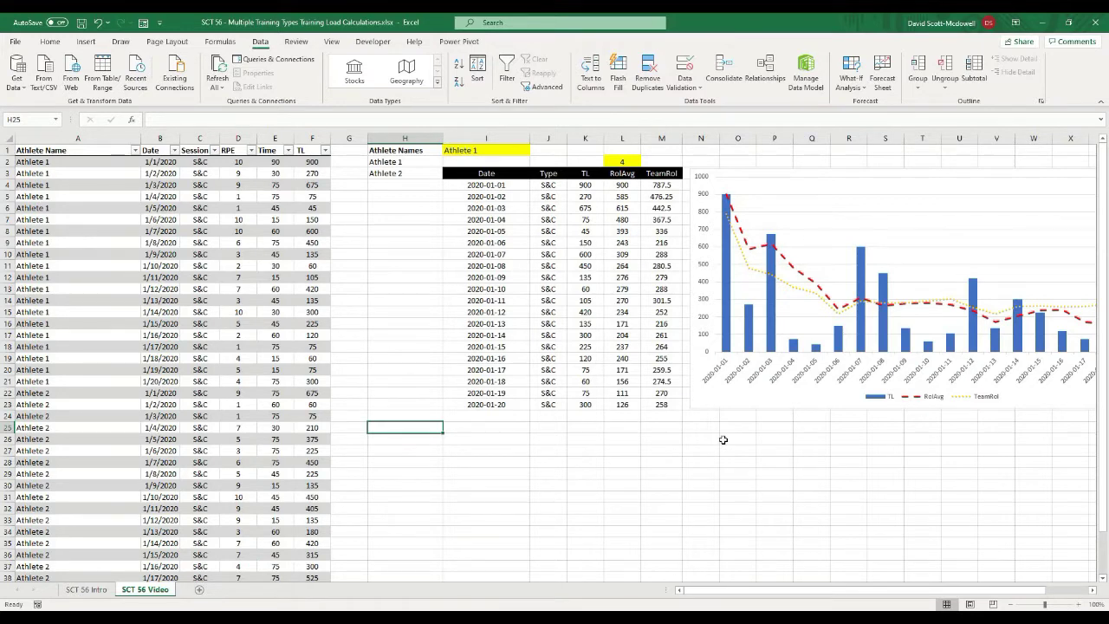
{"action": "left_click_drag", "start_coordinate": [719, 589], "coordinate": [684, 604]}
{"action": "left_click", "coordinate": [458, 522]}
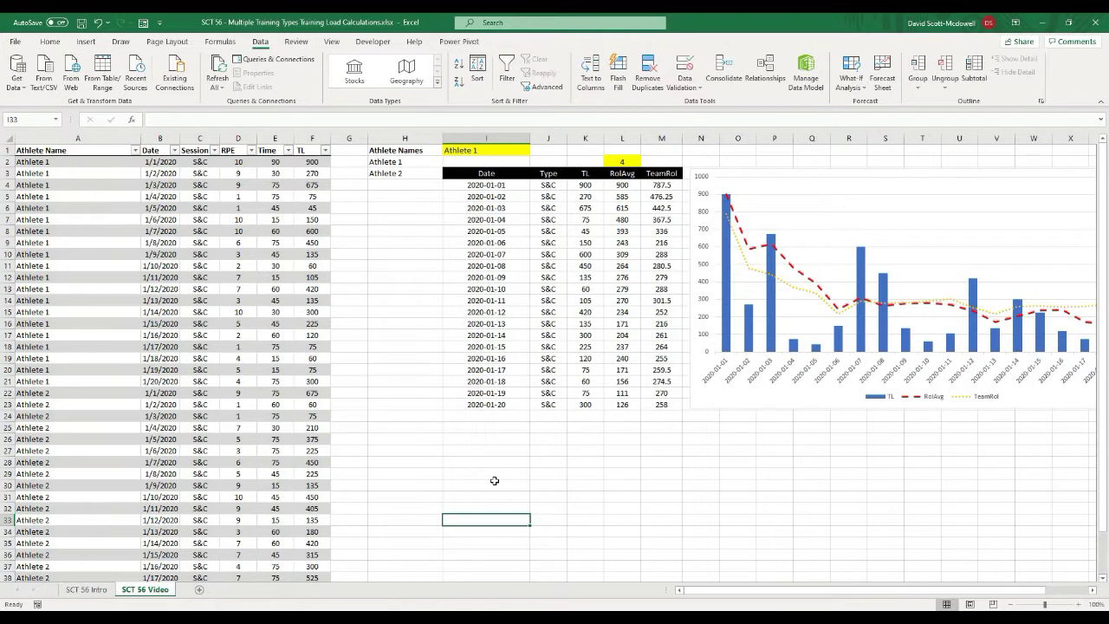
{"action": "left_click", "coordinate": [493, 482]}
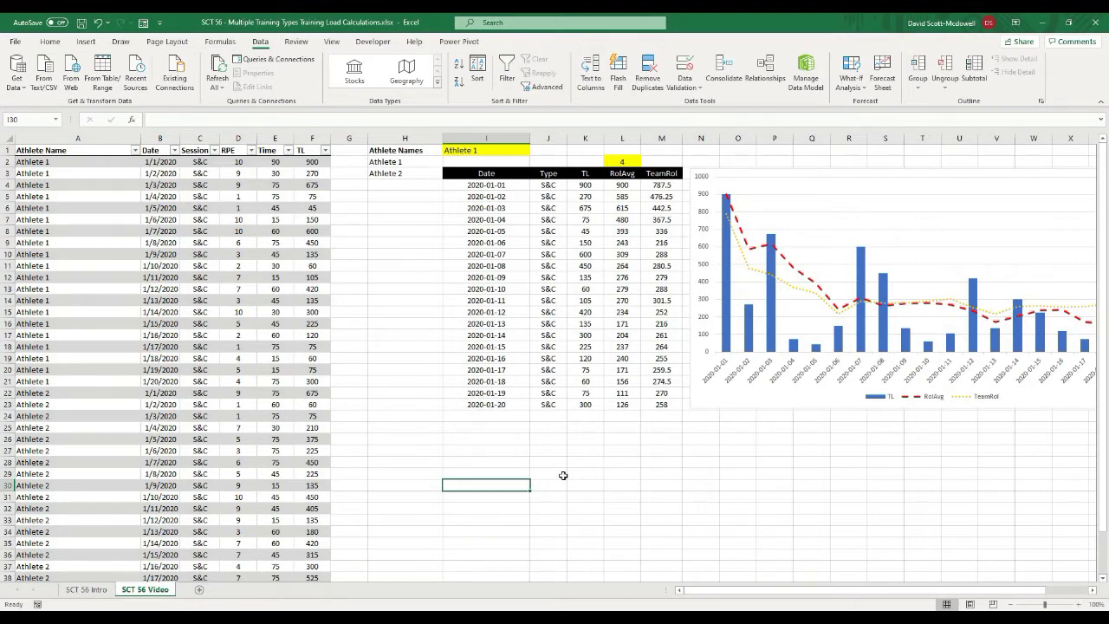
{"action": "left_click", "coordinate": [563, 476]}
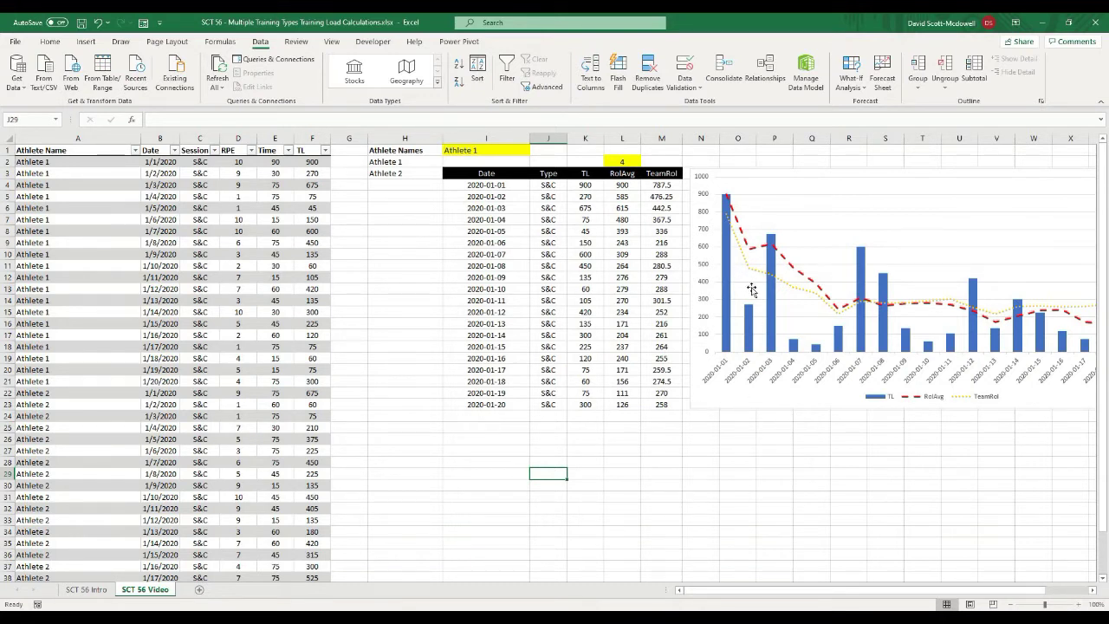
{"action": "left_click_drag", "start_coordinate": [774, 594], "coordinate": [817, 593]}
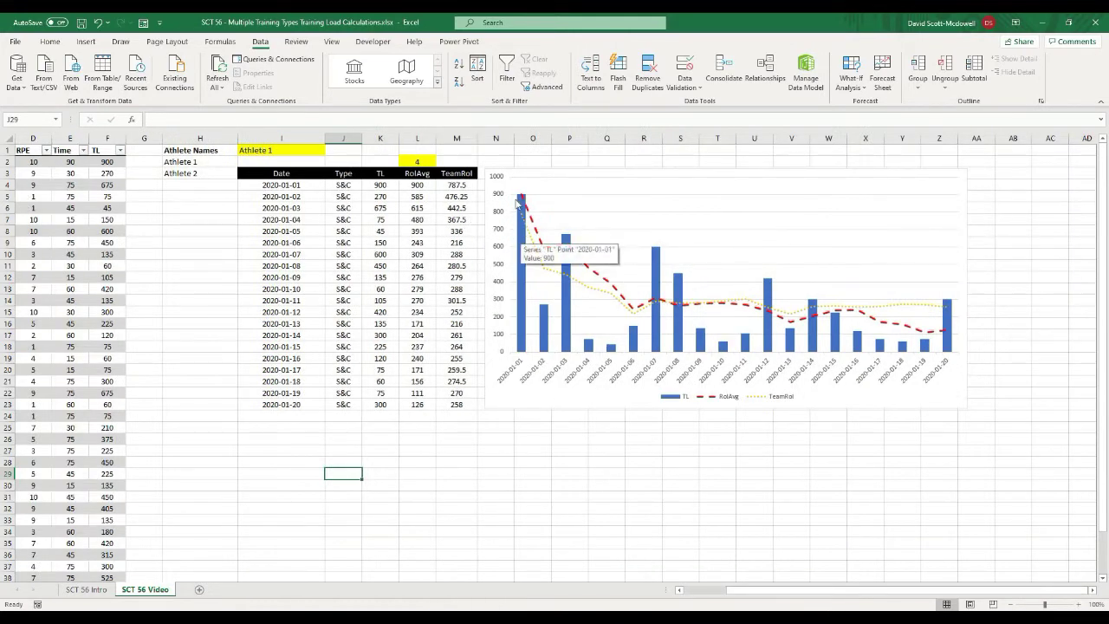
{"action": "mouse_move", "coordinate": [521, 250]}
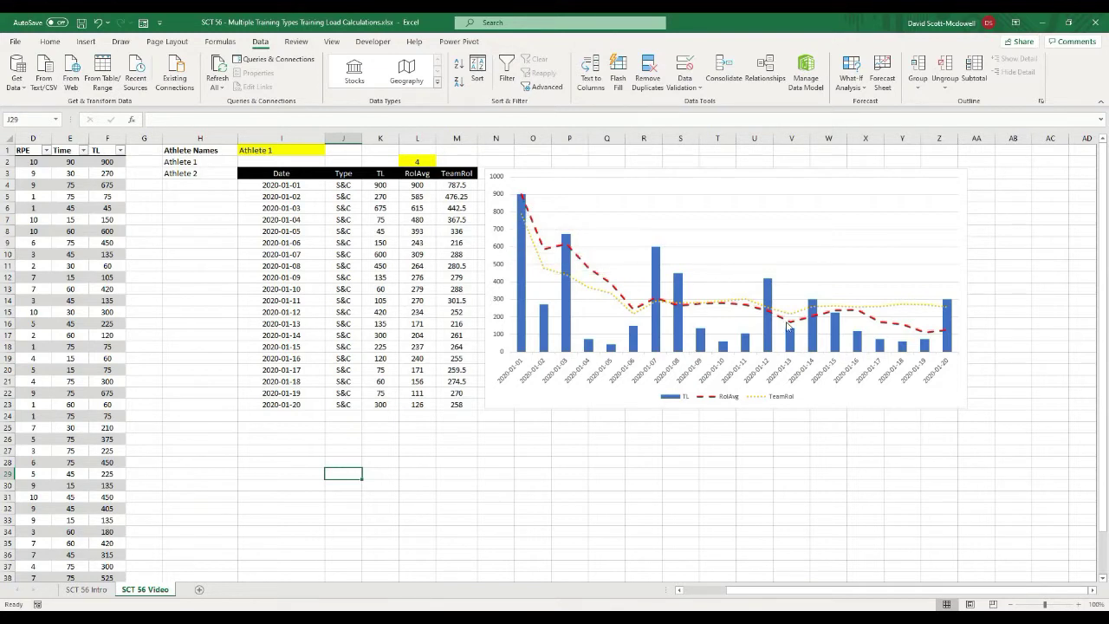
{"action": "left_click", "coordinate": [791, 484]}
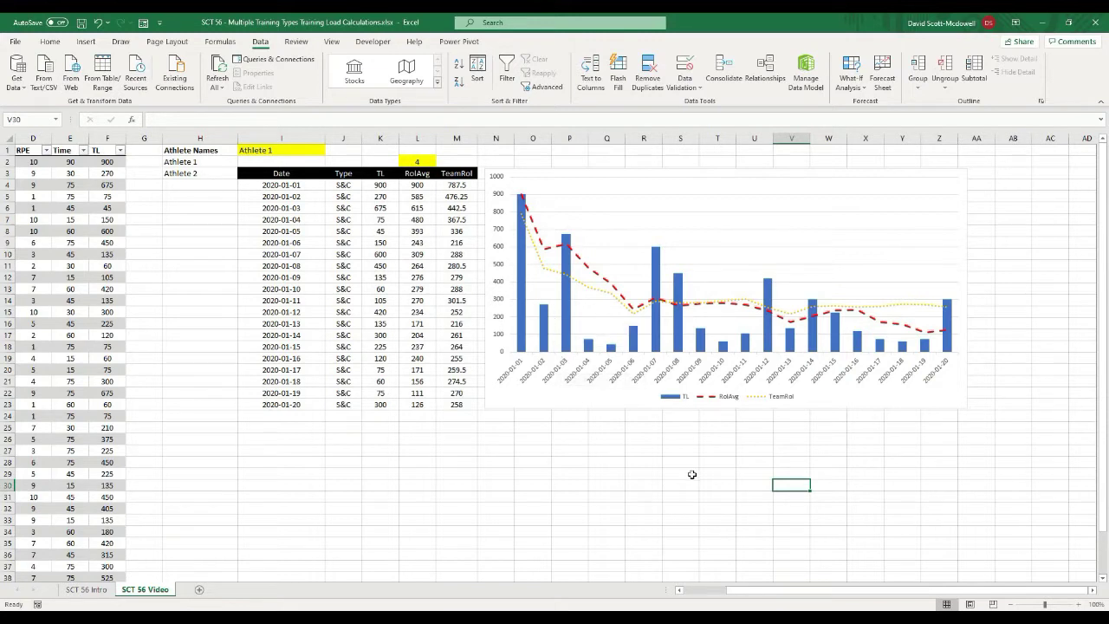
{"action": "left_click", "coordinate": [591, 454]}
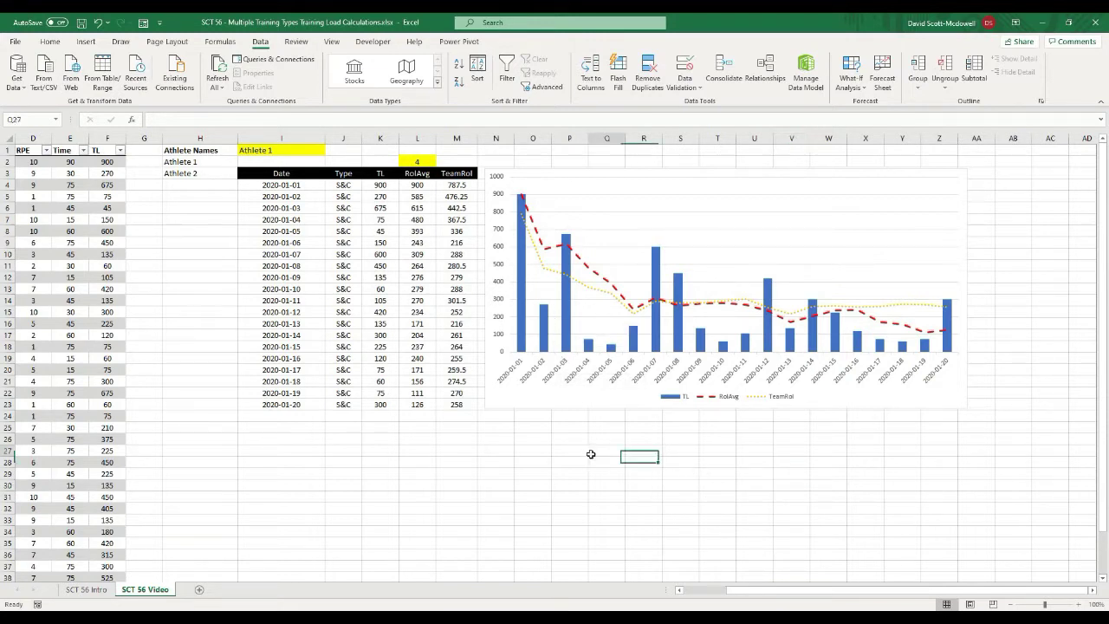
{"action": "left_click_drag", "start_coordinate": [838, 591], "coordinate": [596, 588]}
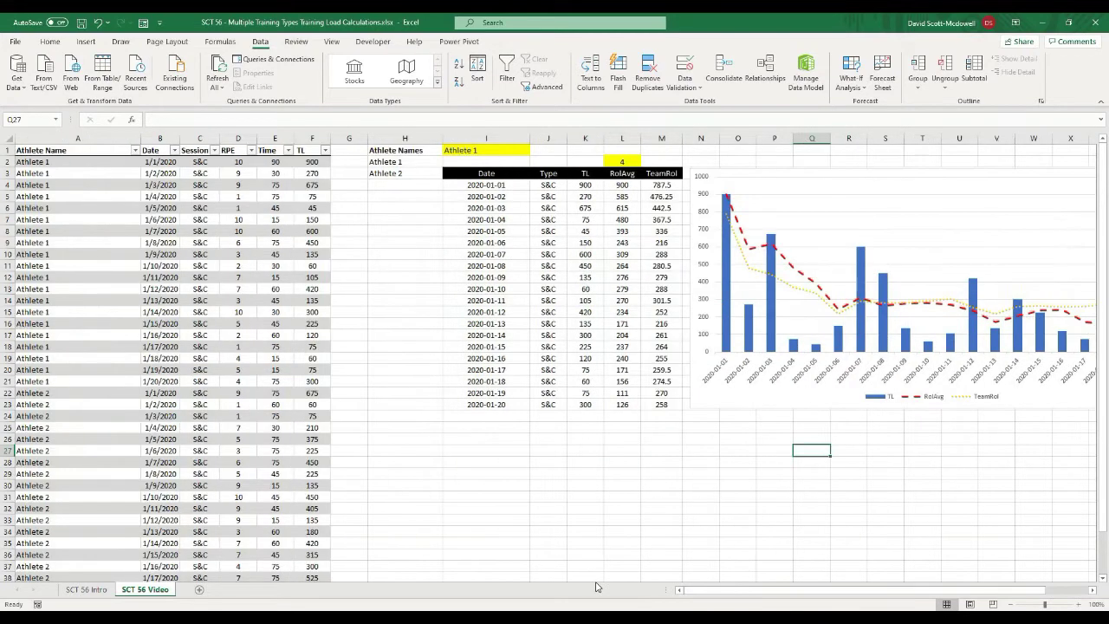
{"action": "left_click", "coordinate": [561, 511]}
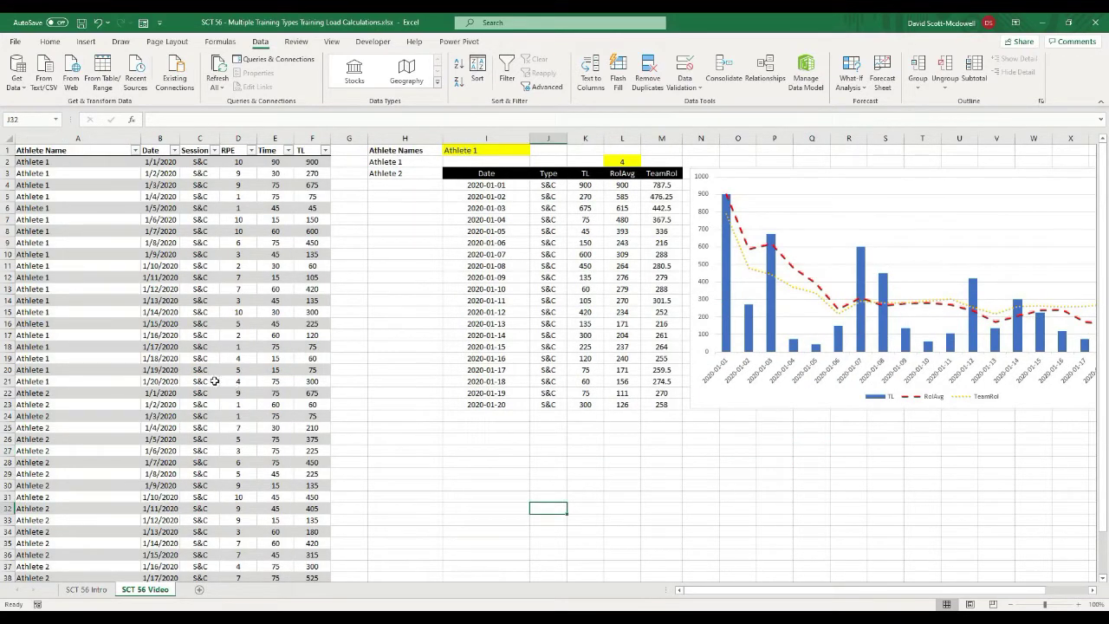
Step: Examine the Athlete 1 entries and their dates in the source data table
{"action": "left_click", "coordinate": [26, 161]}
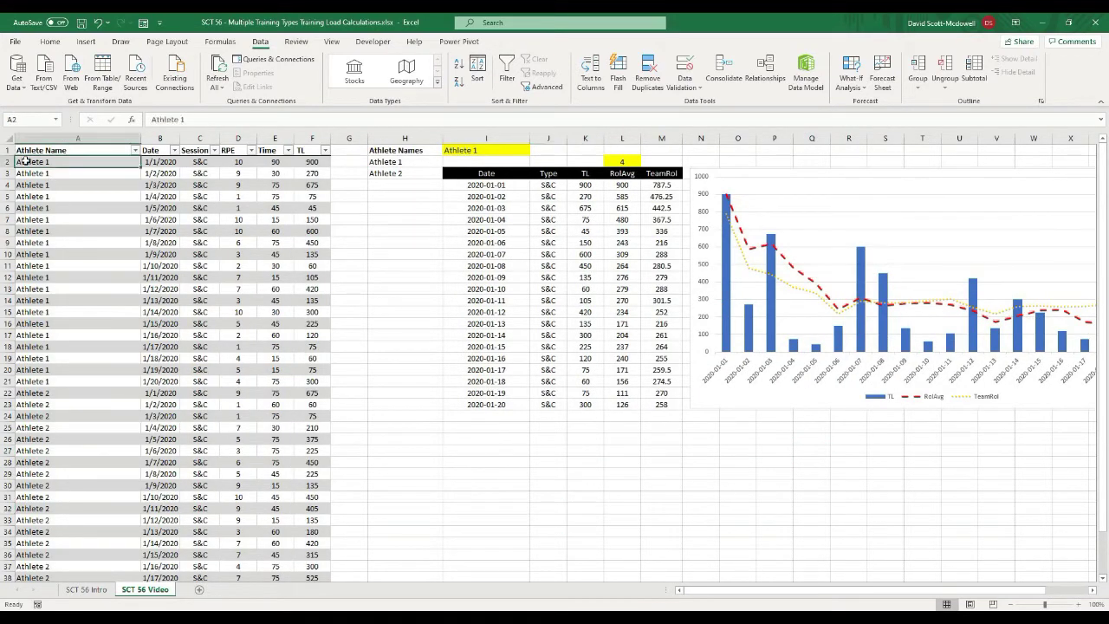
{"action": "left_click_drag", "start_coordinate": [26, 162], "coordinate": [38, 382]}
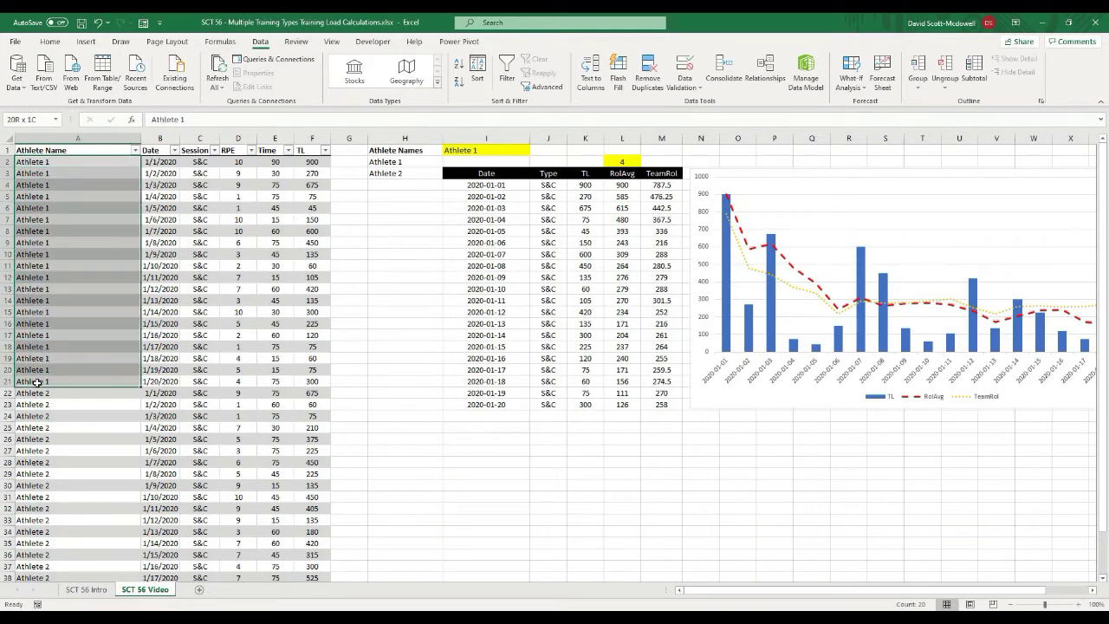
{"action": "left_click", "coordinate": [464, 478]}
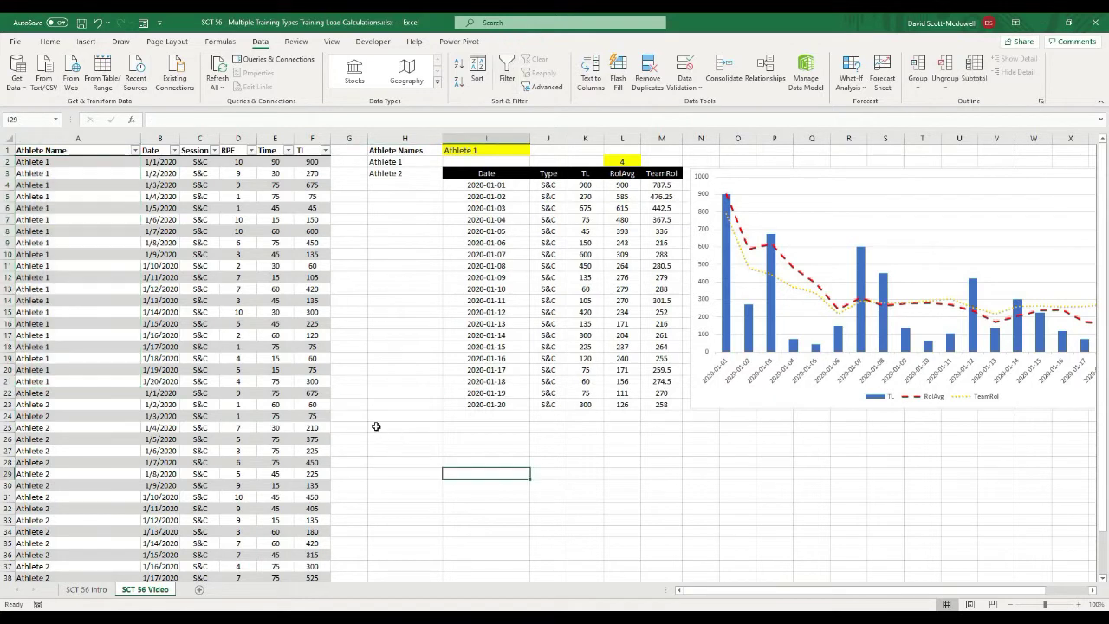
{"action": "left_click", "coordinate": [149, 162]}
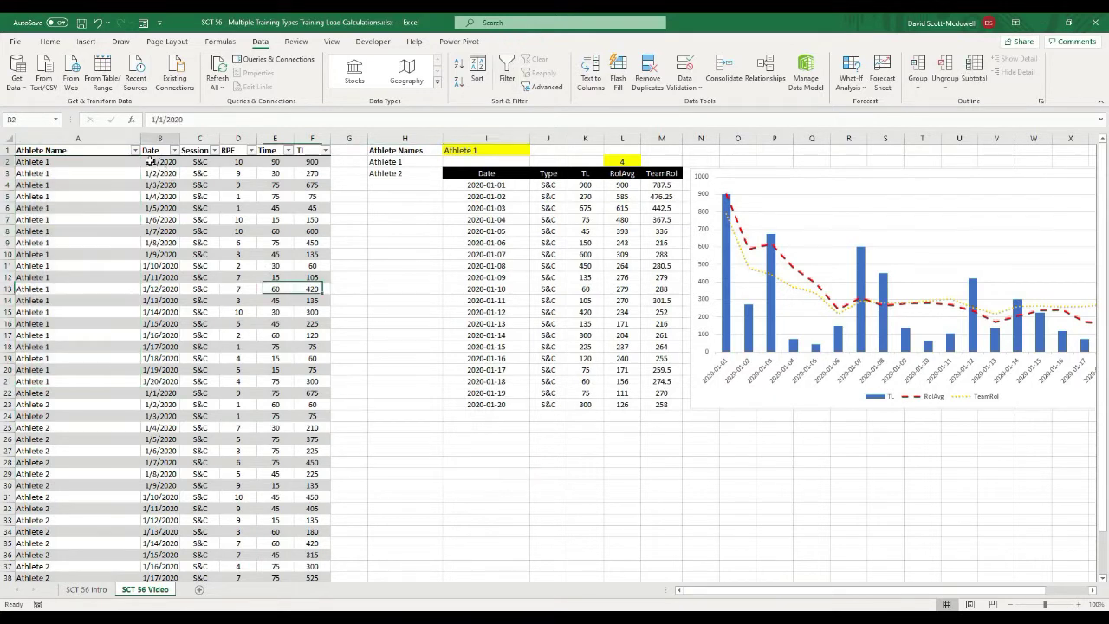
{"action": "left_click_drag", "start_coordinate": [149, 163], "coordinate": [161, 382]}
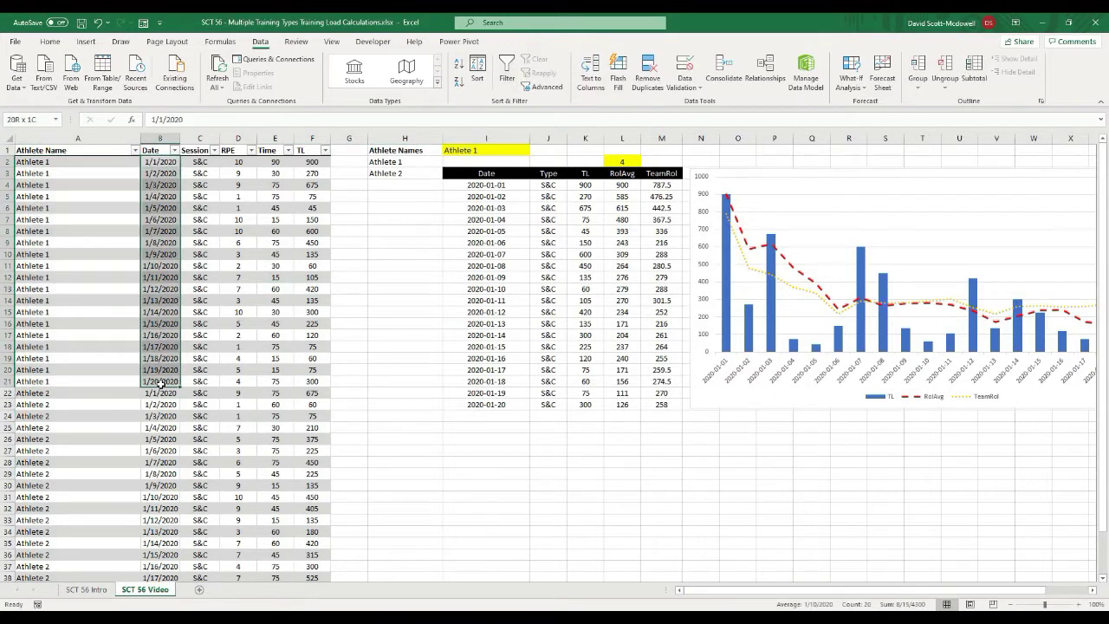
{"action": "left_click", "coordinate": [416, 394]}
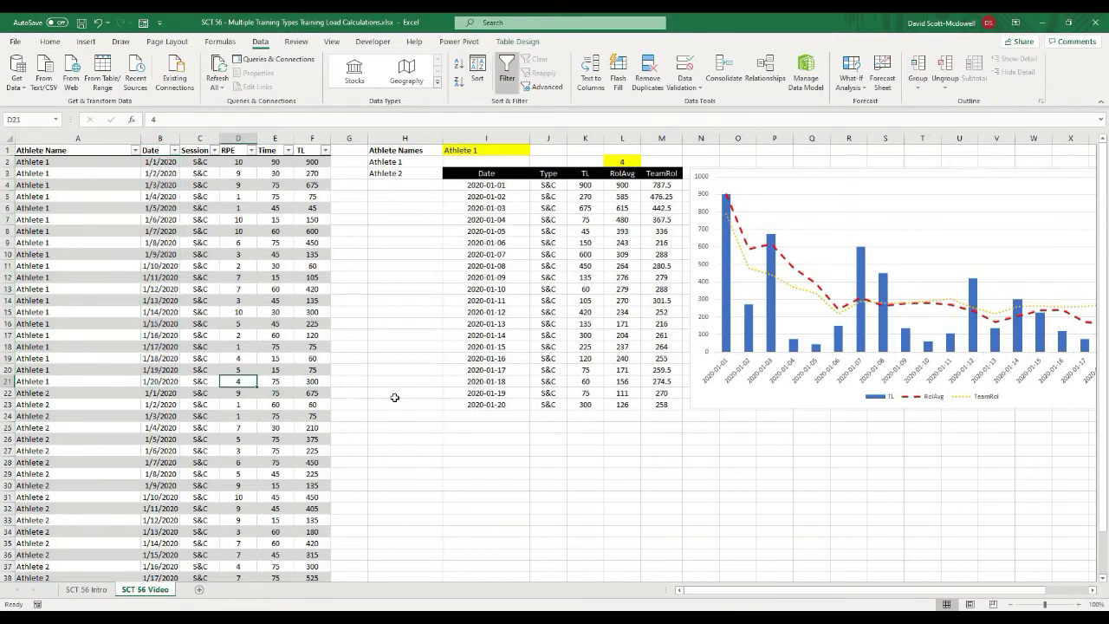
Step: Copy the Athlete 1 records in A2:F20 and paste them as values directly below the source table, starting at A42
{"action": "left_click_drag", "start_coordinate": [37, 162], "coordinate": [35, 173]}
{"action": "left_click_drag", "start_coordinate": [21, 229], "coordinate": [40, 370]}
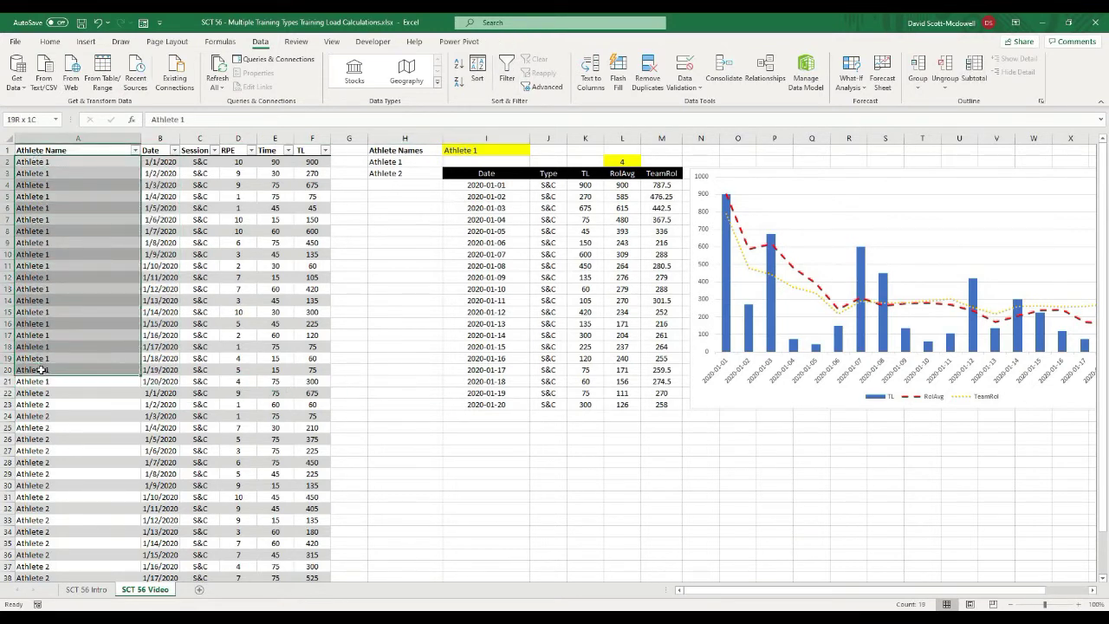
{"action": "left_click_drag", "start_coordinate": [262, 369], "coordinate": [310, 369]}
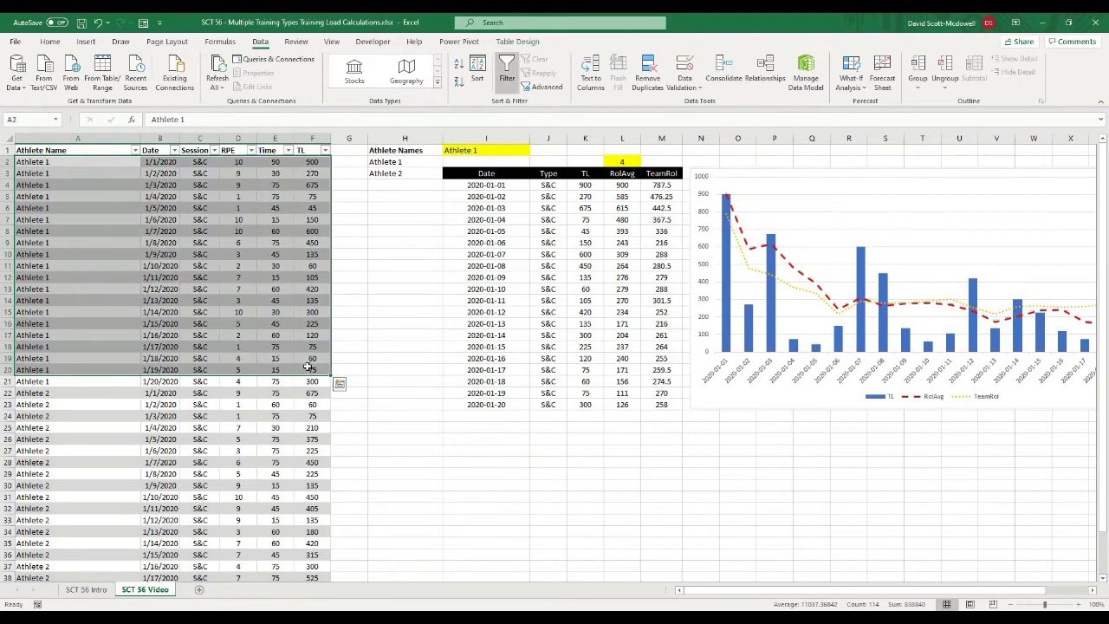
{"action": "key", "text": "ctrl+c"}
{"action": "scroll", "coordinate": [251, 369], "scroll_direction": "down", "scroll_amount": 6}
{"action": "right_click", "coordinate": [35, 416]}
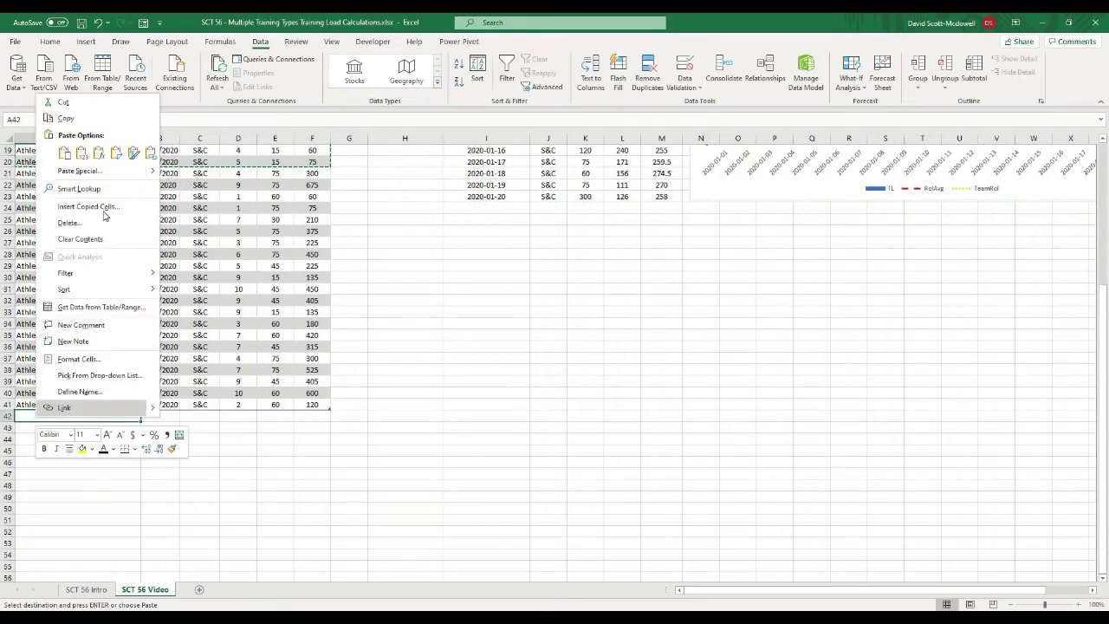
{"action": "left_click", "coordinate": [83, 156]}
{"action": "left_click", "coordinate": [396, 424]}
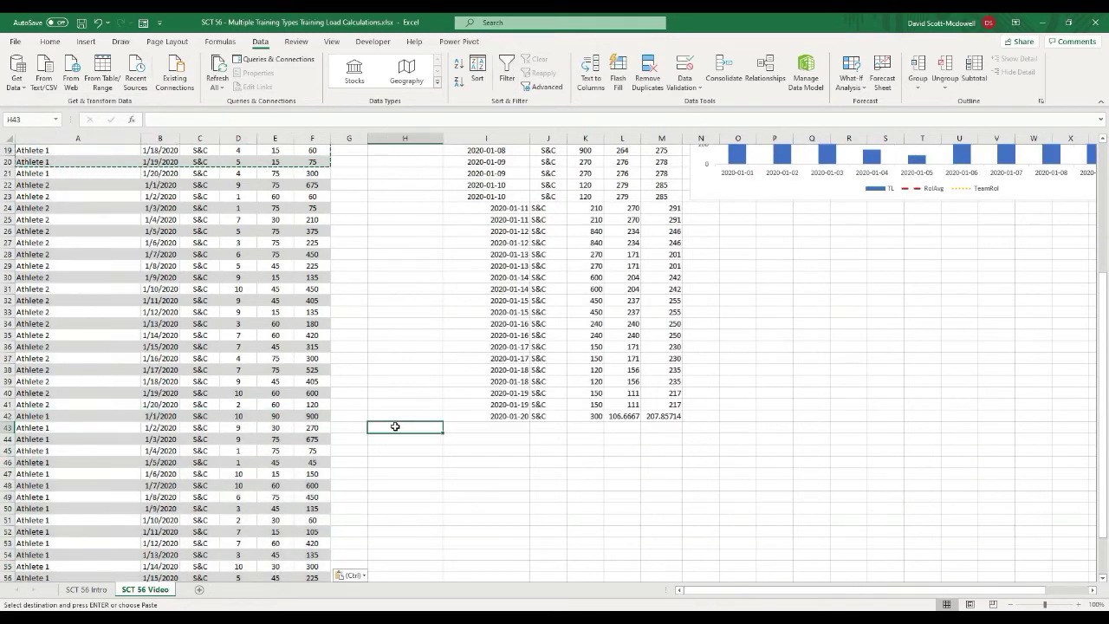
Step: Center the contents of the extended results range I24:M42 horizontally
{"action": "scroll", "coordinate": [396, 425], "scroll_direction": "up", "scroll_amount": 5}
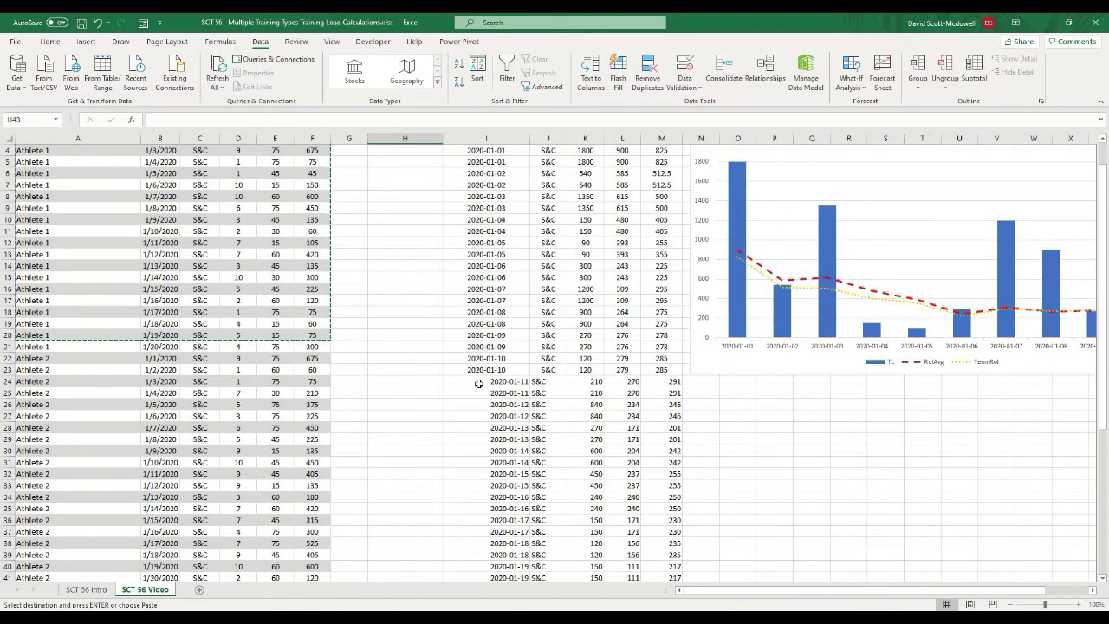
{"action": "left_click_drag", "start_coordinate": [480, 384], "coordinate": [663, 555]}
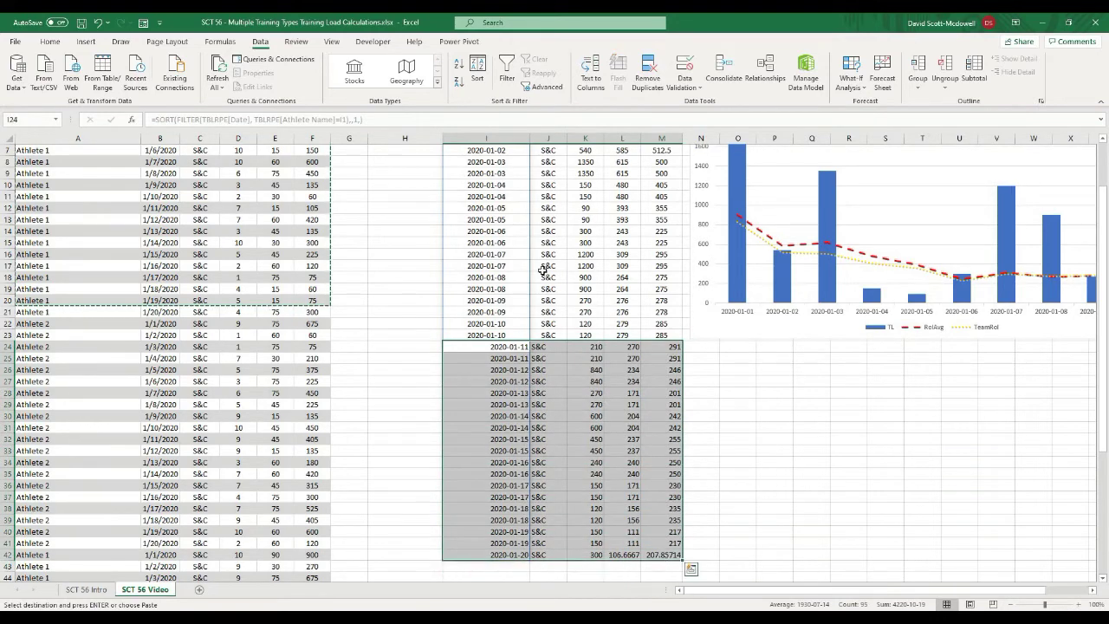
{"action": "left_click", "coordinate": [85, 42]}
{"action": "left_click", "coordinate": [49, 42]}
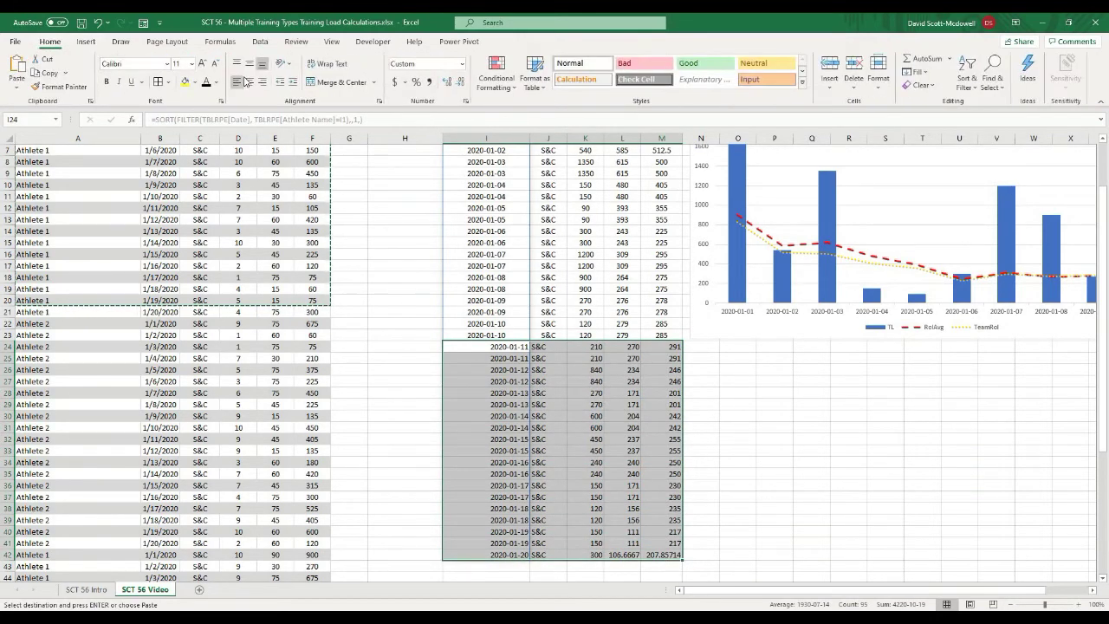
{"action": "left_click", "coordinate": [249, 81]}
{"action": "left_click", "coordinate": [812, 472]}
{"action": "scroll", "coordinate": [526, 199], "scroll_direction": "up", "scroll_amount": 2}
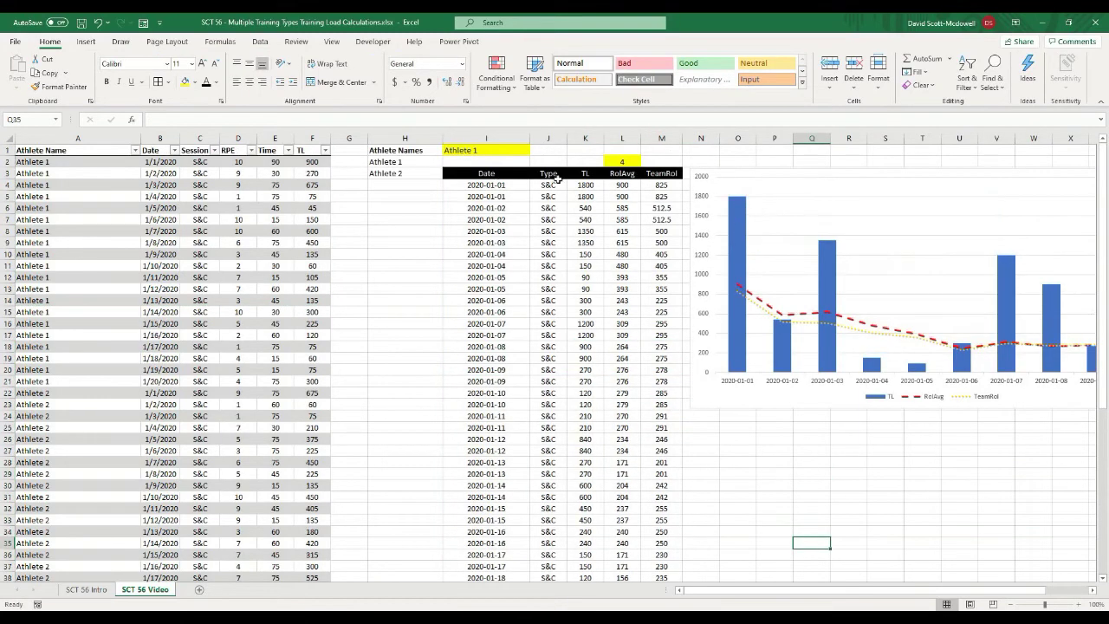
{"action": "left_click", "coordinate": [825, 488]}
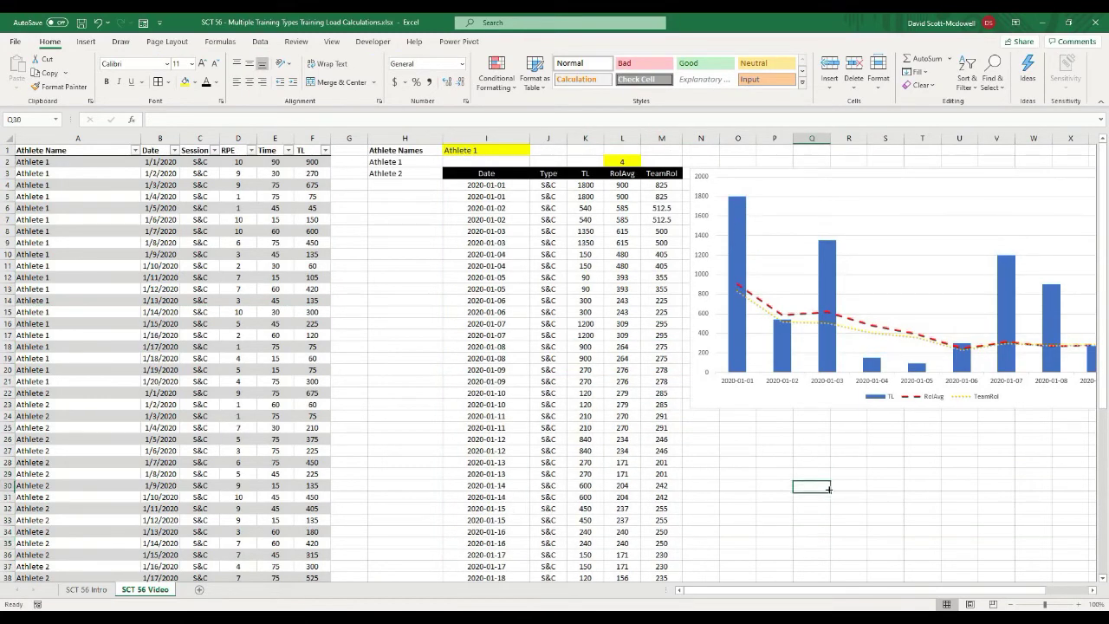
Step: Change the session type to Practice for the second set of Athlete 1 records, in C42:C60
{"action": "scroll", "coordinate": [136, 453], "scroll_direction": "down", "scroll_amount": 7}
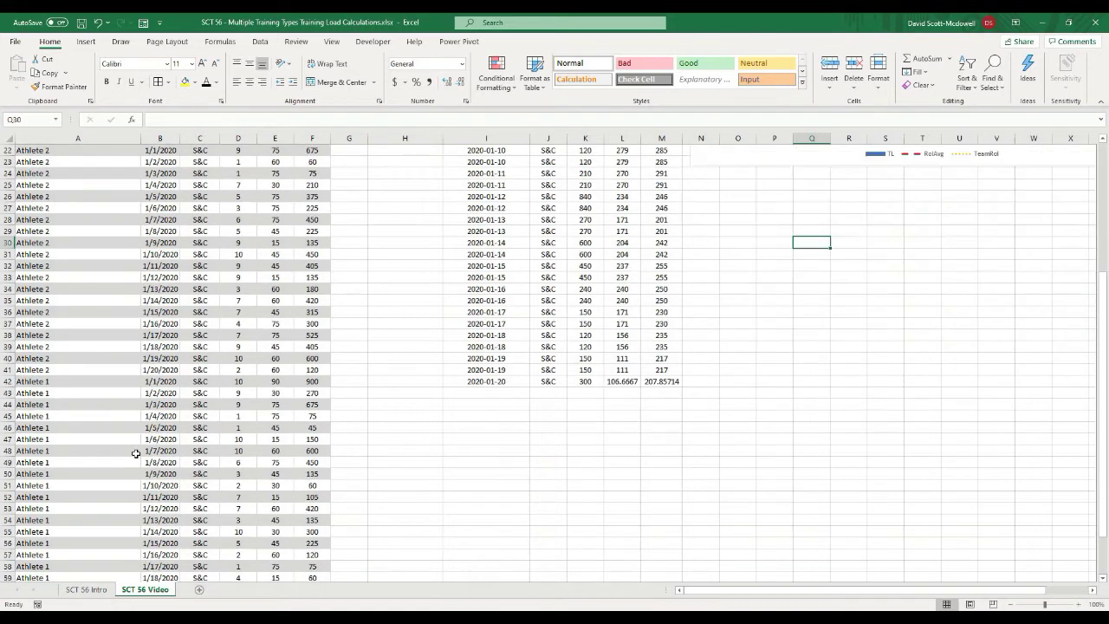
{"action": "scroll", "coordinate": [136, 416], "scroll_direction": "down", "scroll_amount": 3}
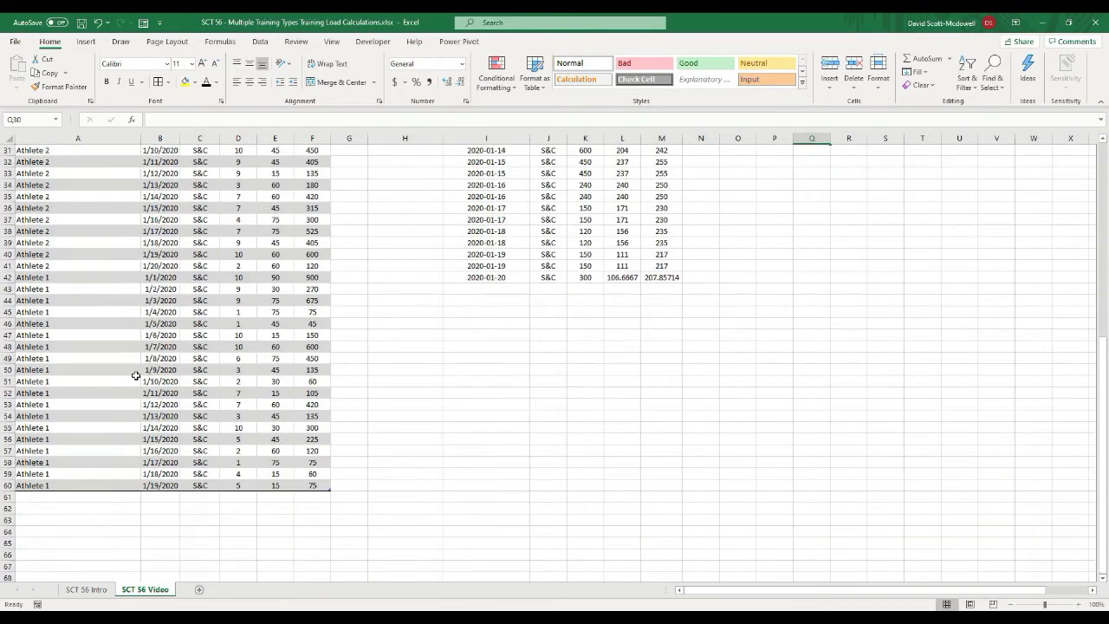
{"action": "left_click", "coordinate": [37, 276]}
{"action": "left_click", "coordinate": [202, 274]}
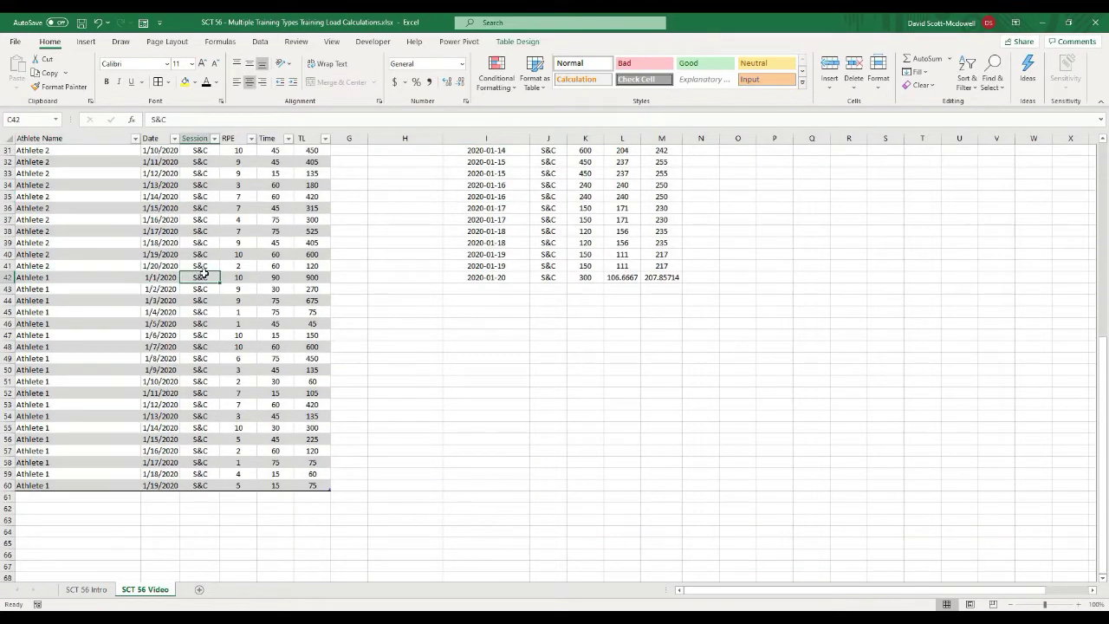
{"action": "type", "text": "Practice"}
{"action": "key", "text": "Return"}
{"action": "type", "text": "P"}
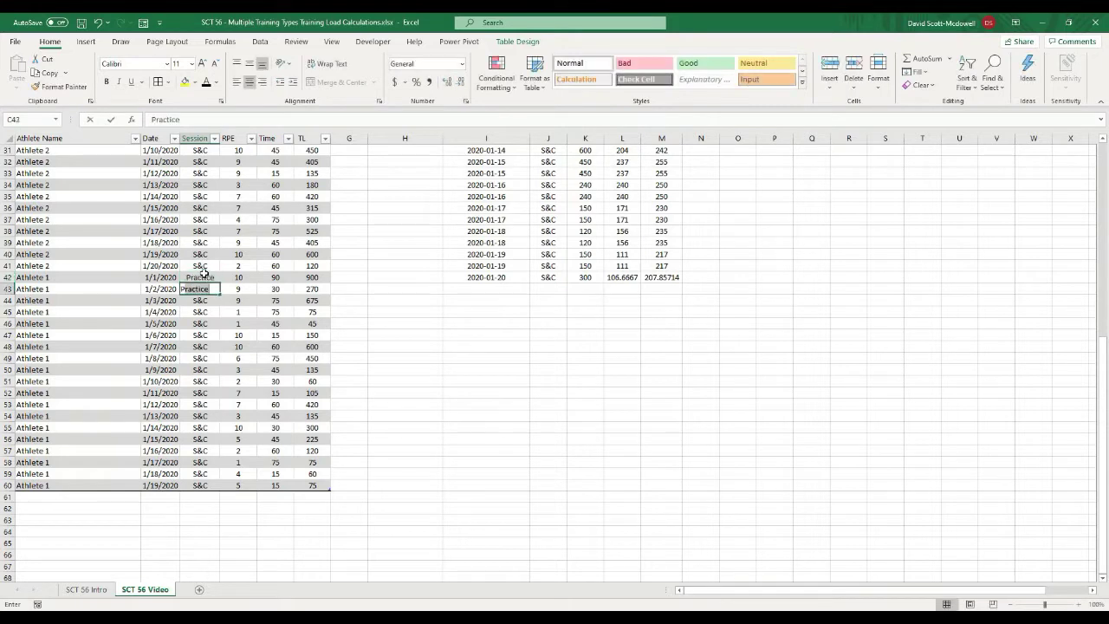
{"action": "type", "text": "raci"}
{"action": "type", "text": "tice"}
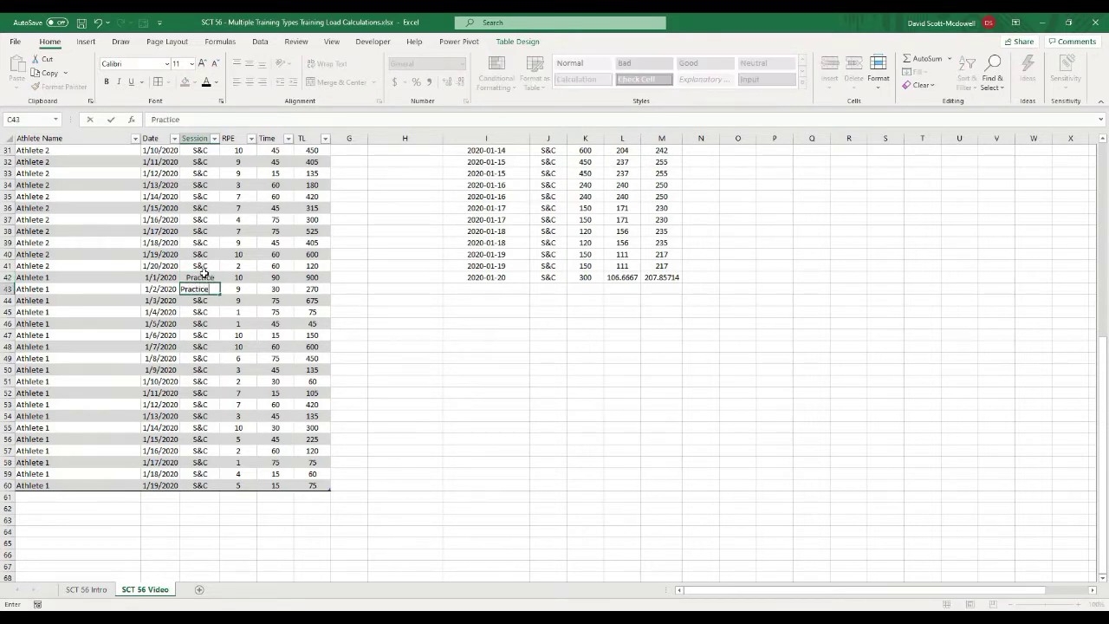
{"action": "key", "text": "Return"}
{"action": "left_click", "coordinate": [201, 278]}
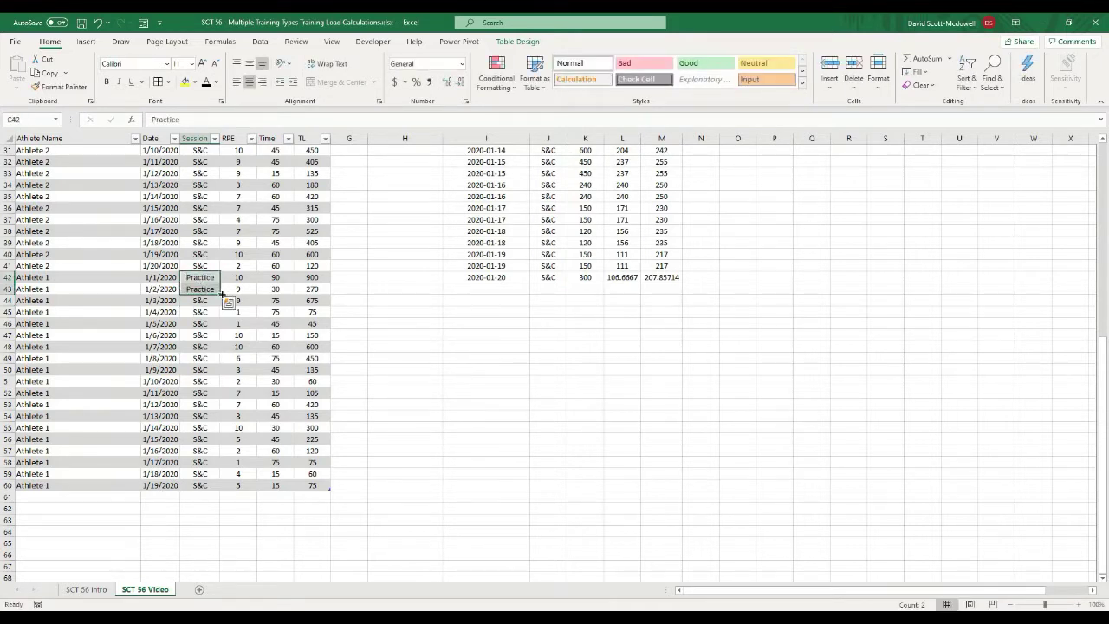
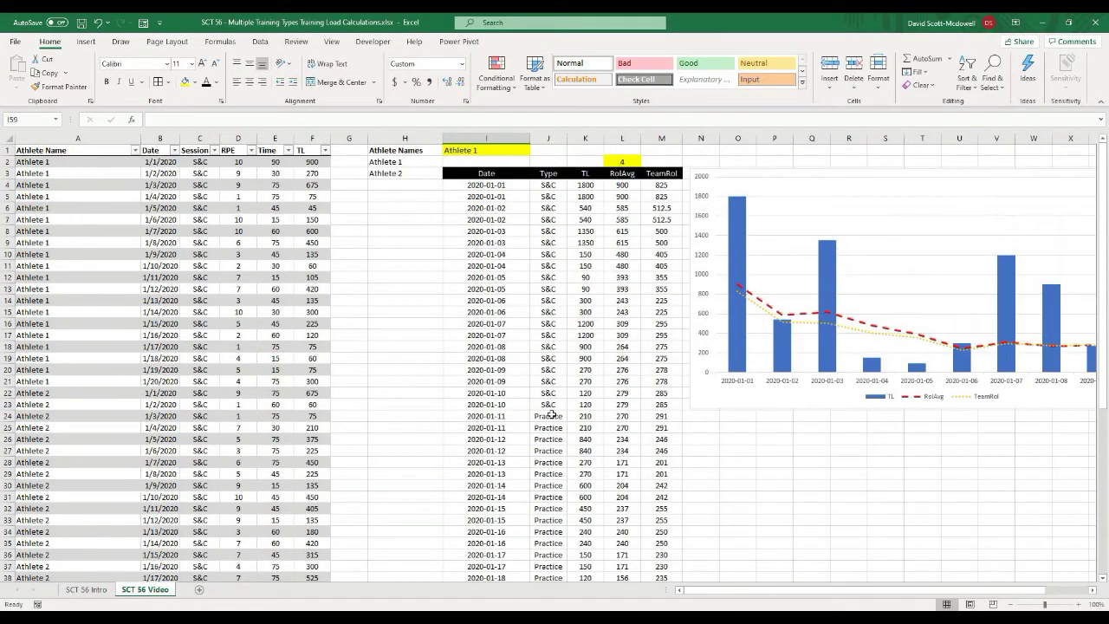
Step: Examine the session types in the results table's Type column and the full width of the training load chart
{"action": "left_click_drag", "start_coordinate": [762, 590], "coordinate": [803, 588]}
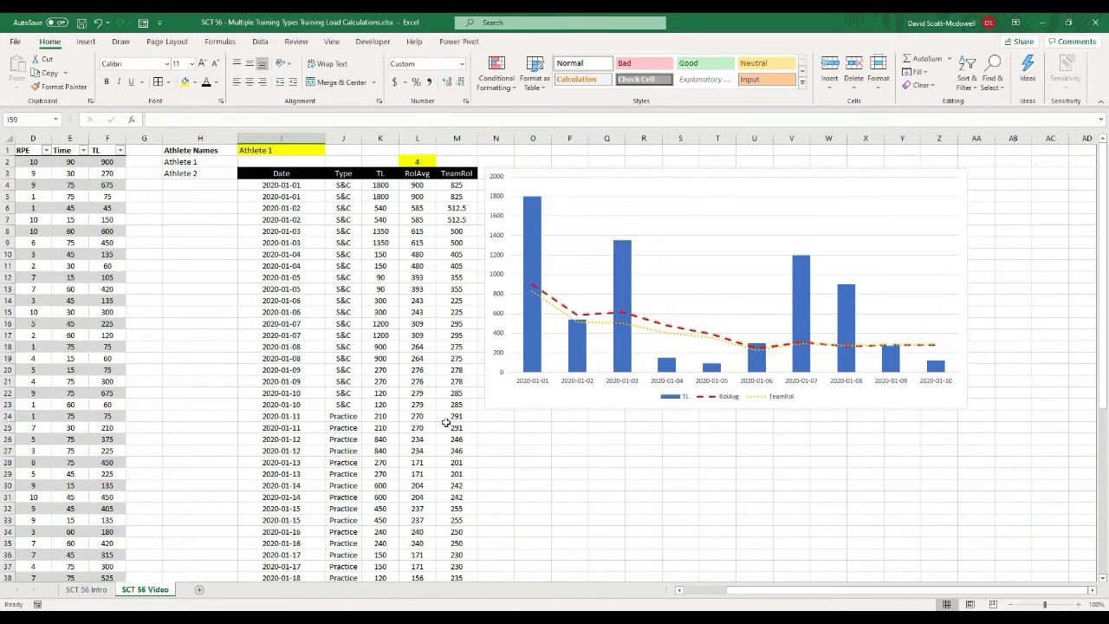
{"action": "left_click", "coordinate": [355, 416]}
{"action": "scroll", "coordinate": [360, 407], "scroll_direction": "down", "scroll_amount": 1}
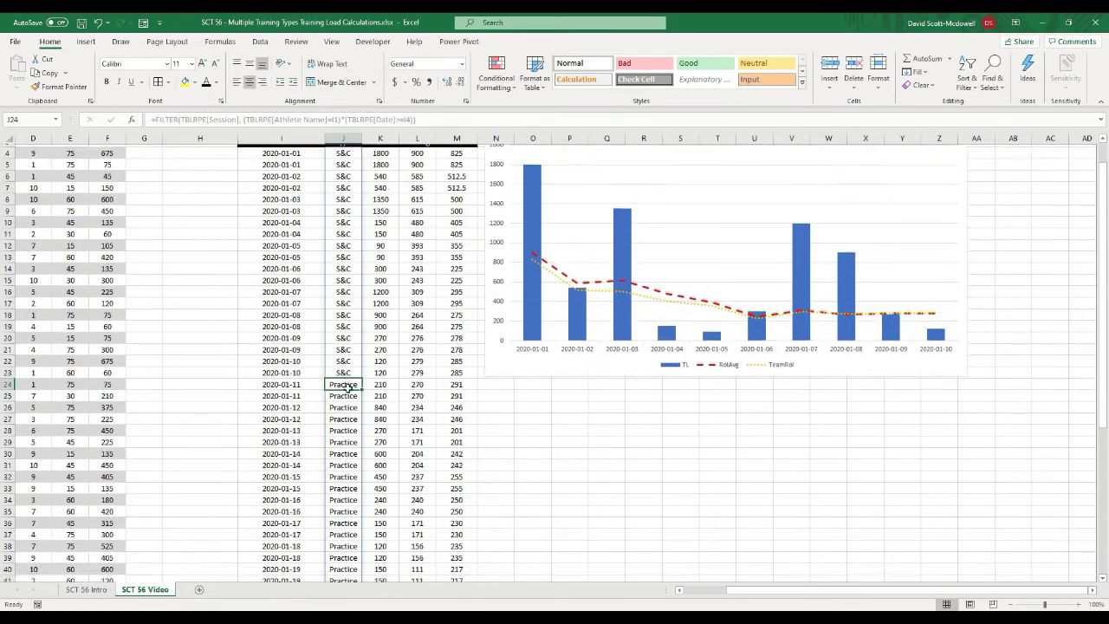
{"action": "left_click", "coordinate": [751, 425]}
{"action": "scroll", "coordinate": [537, 468], "scroll_direction": "down", "scroll_amount": 5}
{"action": "left_click_drag", "start_coordinate": [755, 589], "coordinate": [598, 589]}
{"action": "left_click", "coordinate": [488, 451]}
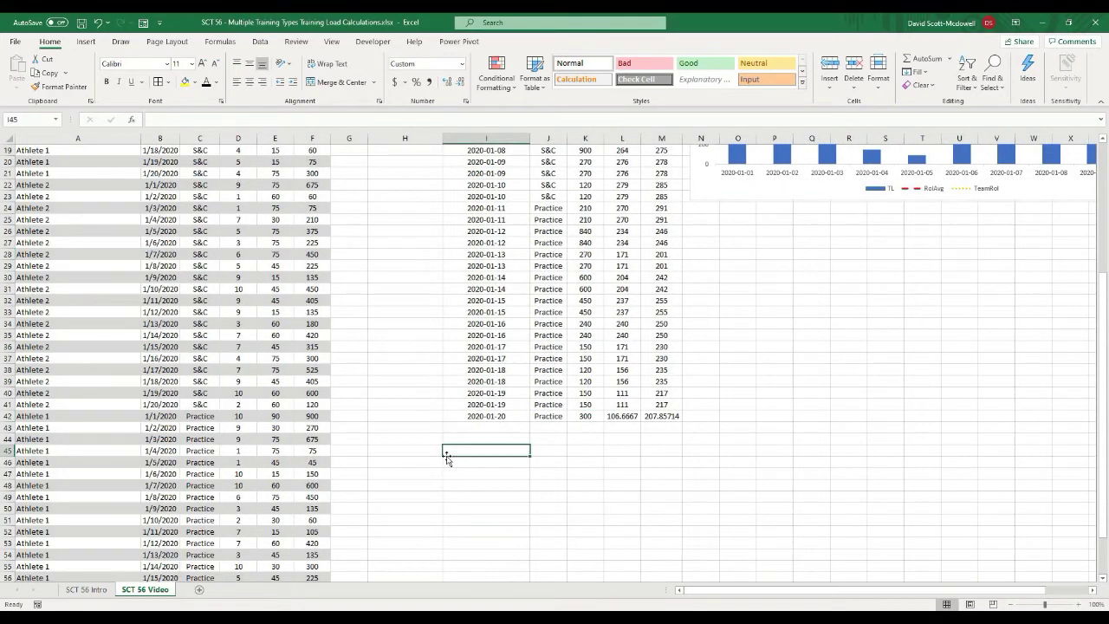
Step: Clear the RPE, Time and TL values of the Athlete 1 Practice records in D42:F60
{"action": "scroll", "coordinate": [448, 459], "scroll_direction": "down", "scroll_amount": 2}
{"action": "left_click_drag", "start_coordinate": [241, 346], "coordinate": [318, 562]}
{"action": "key", "text": "Delete"}
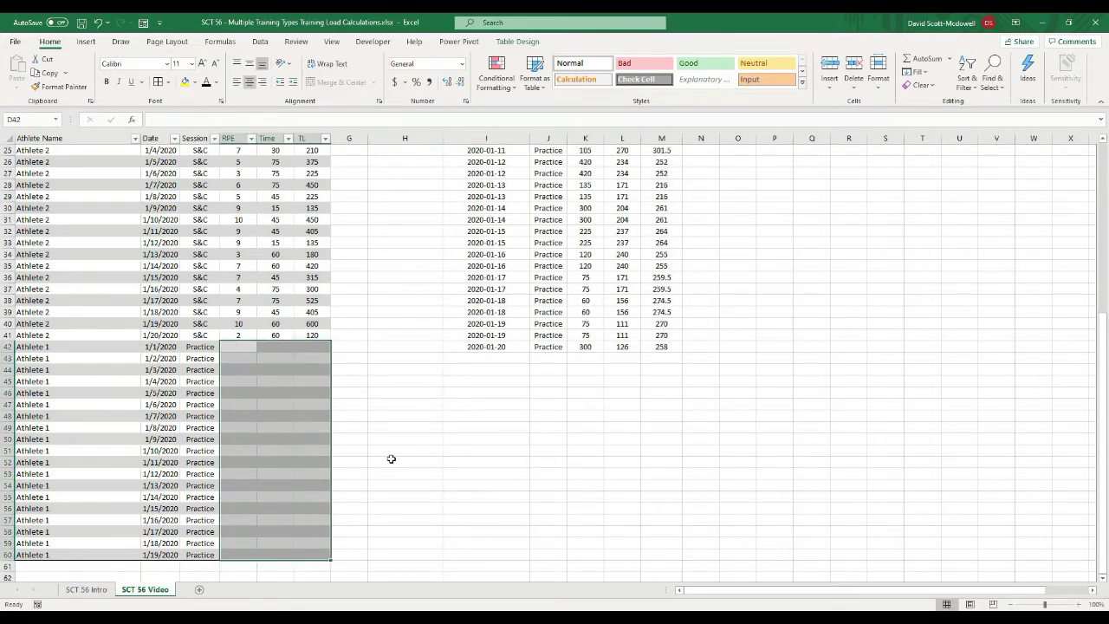
{"action": "left_click", "coordinate": [391, 458]}
Step: Enter =RANDBETWEEN(1,10) in D42 and fill it down through D60 to generate RPE values for the Practice records
{"action": "left_click", "coordinate": [244, 355]}
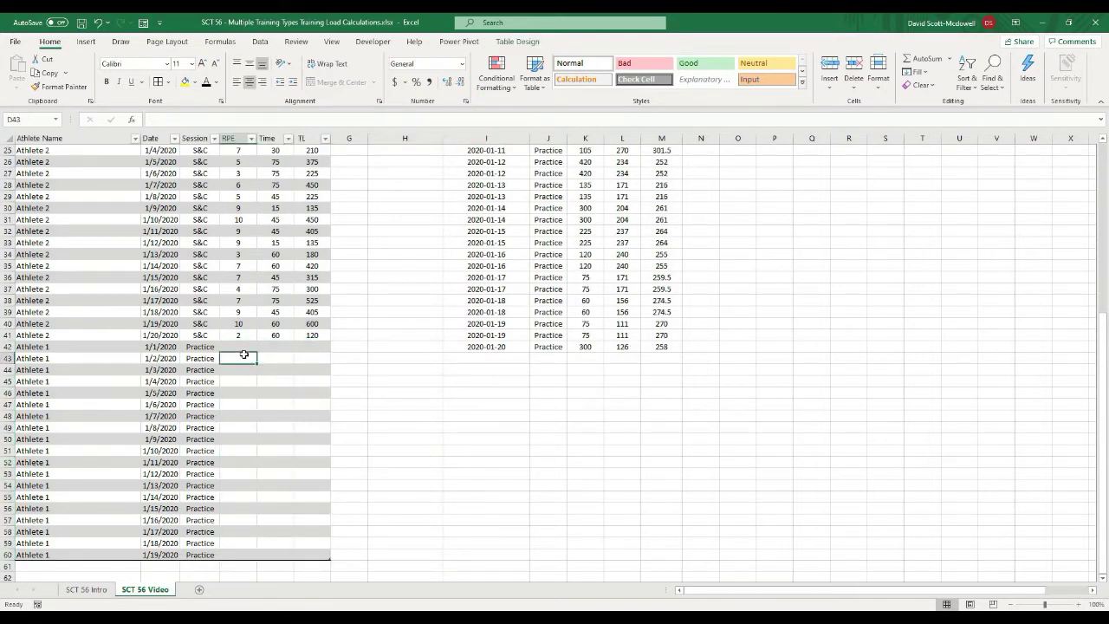
{"action": "left_click", "coordinate": [243, 349]}
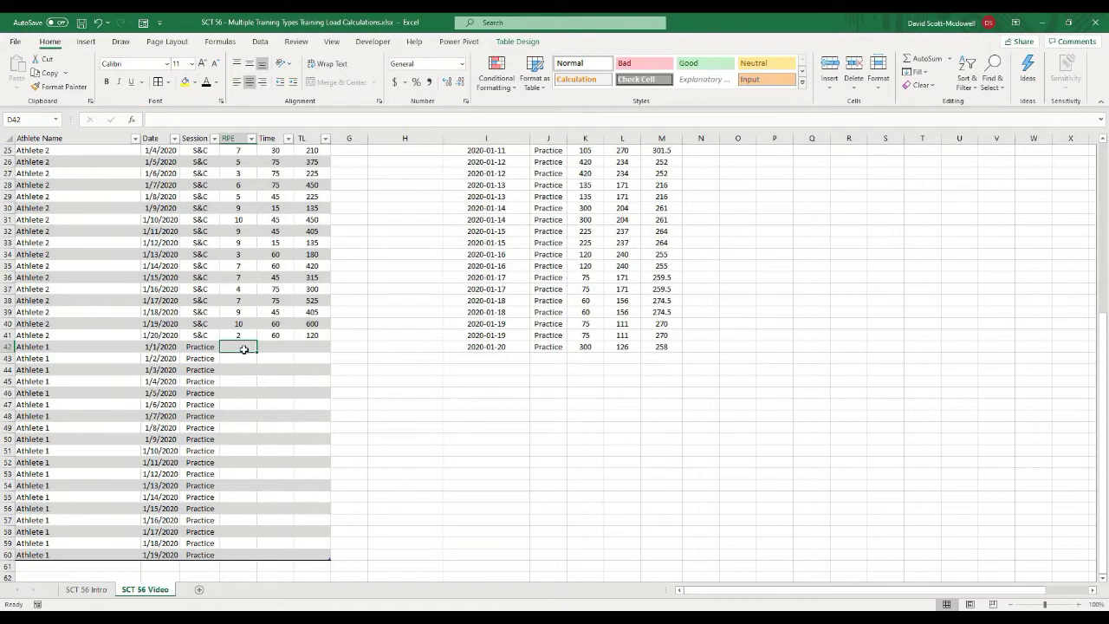
{"action": "type", "text": "=randbetween("}
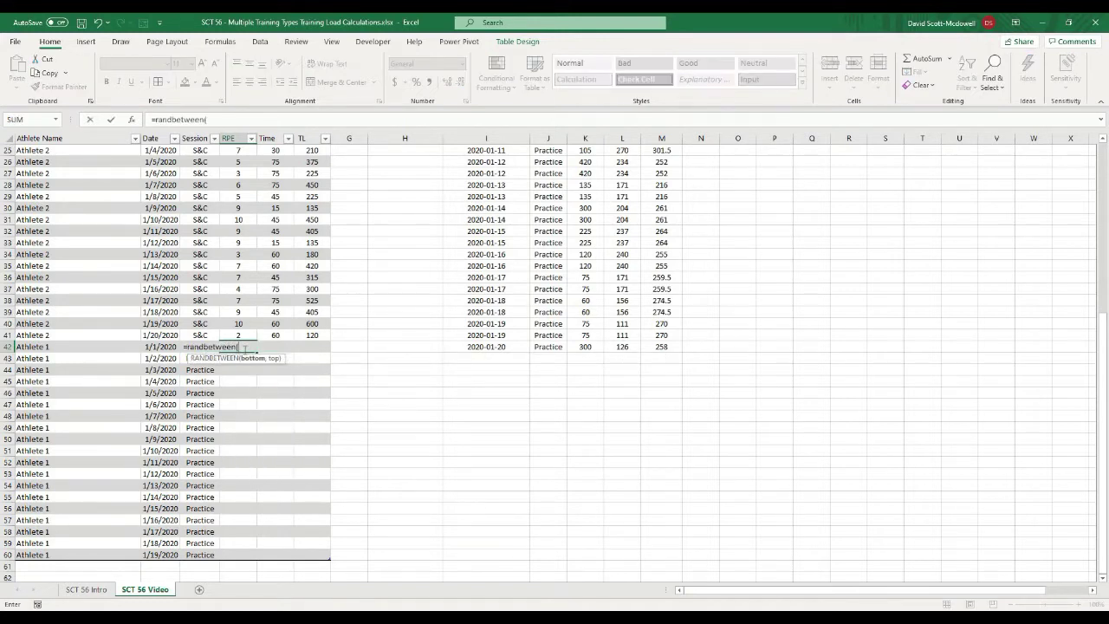
{"action": "type", "text": "1,10)"}
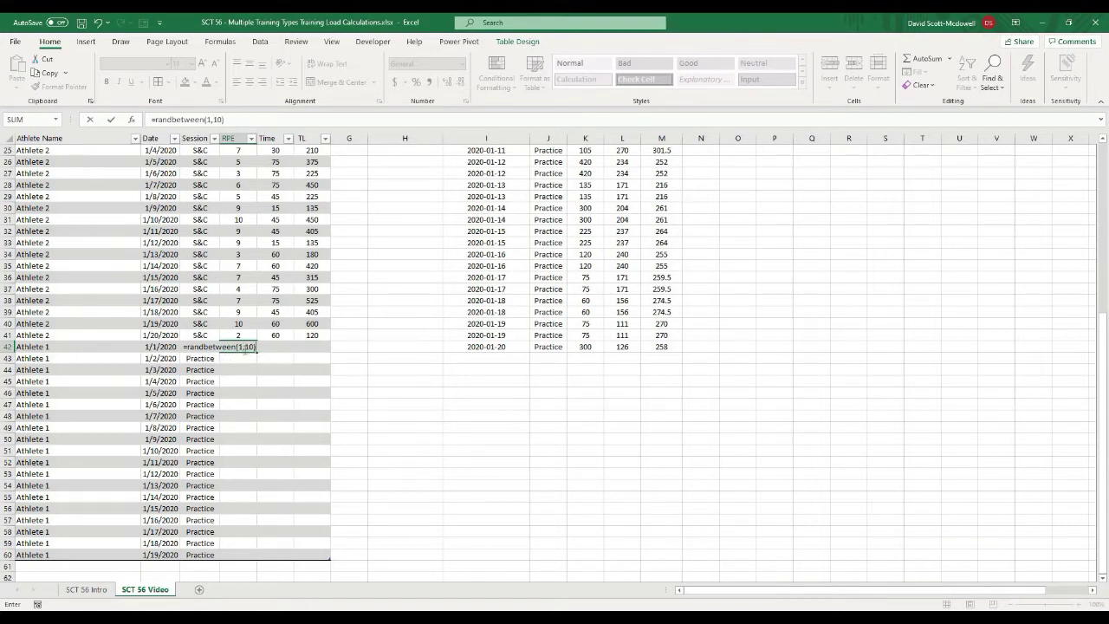
{"action": "key", "text": "Return"}
{"action": "left_click", "coordinate": [240, 347]}
{"action": "left_click_drag", "start_coordinate": [256, 352], "coordinate": [371, 483]}
{"action": "left_click", "coordinate": [372, 482]}
Step: Replace the random RPE formulas in D42:D60 with their values by copying and pasting them in place as values
{"action": "left_click_drag", "start_coordinate": [240, 347], "coordinate": [231, 555]}
{"action": "key", "text": "ctrl+c"}
{"action": "right_click", "coordinate": [245, 351]}
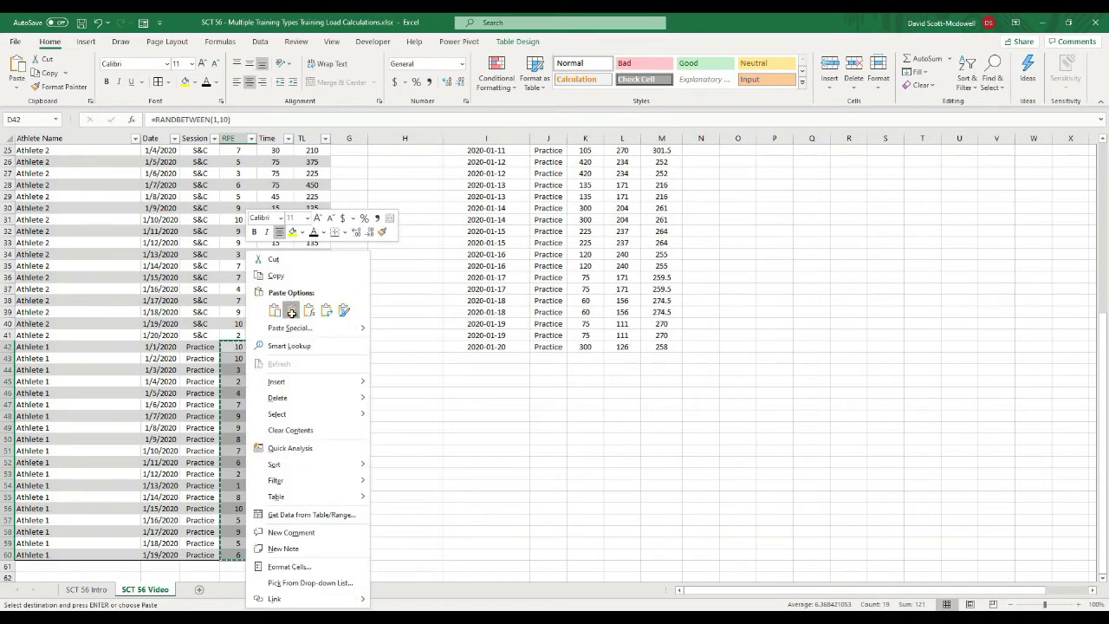
{"action": "left_click", "coordinate": [289, 310]}
{"action": "left_click", "coordinate": [411, 376]}
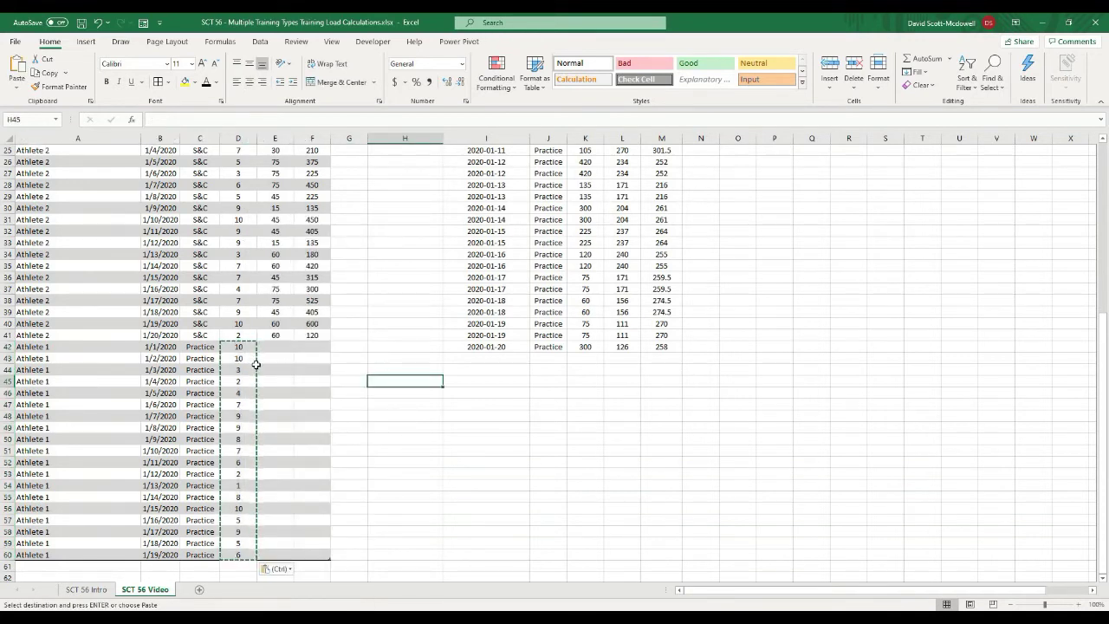
{"action": "key", "text": "Escape"}
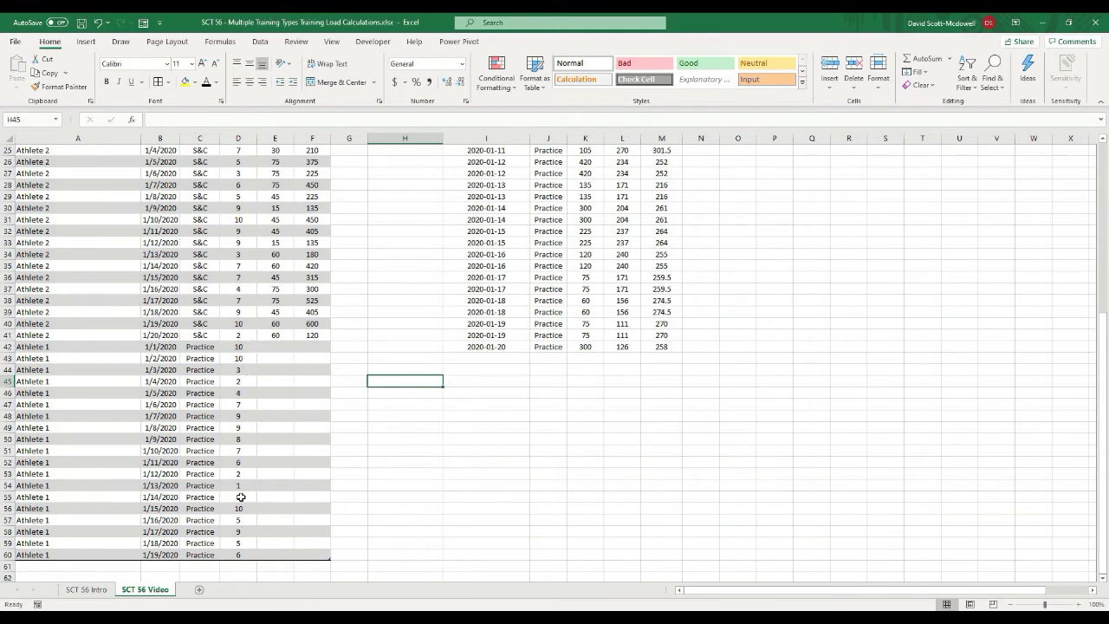
{"action": "left_click", "coordinate": [234, 358]}
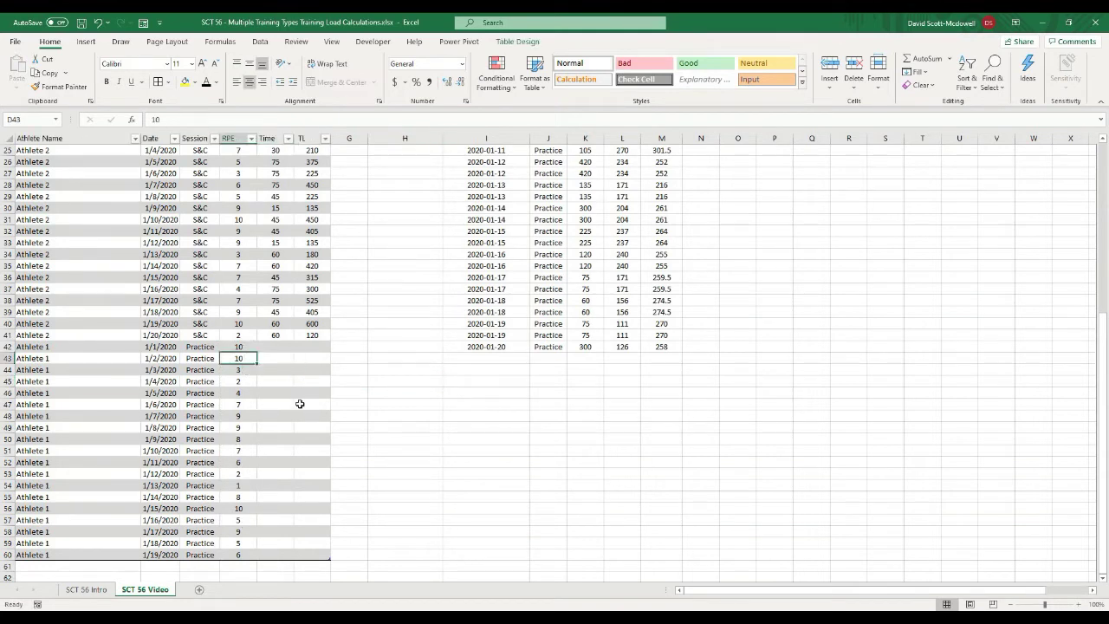
{"action": "left_click", "coordinate": [373, 416]}
Step: Enter =MROUND(RANDBETWEEN(15,120), 15) in E42 and fill it down through E60 to generate the Practice session times
{"action": "left_click", "coordinate": [269, 344]}
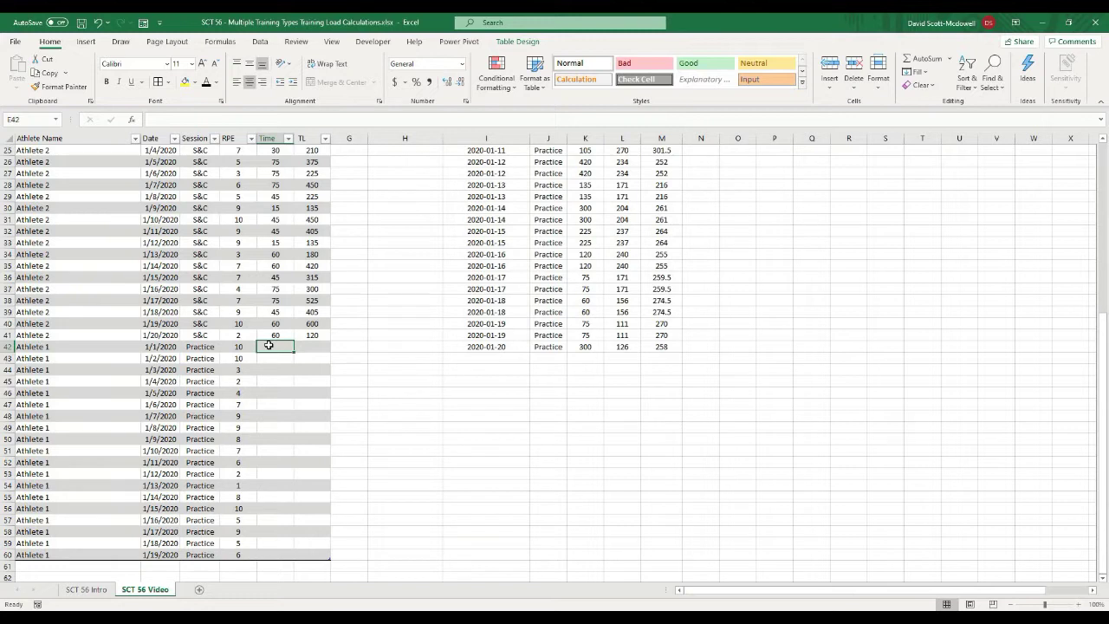
{"action": "type", "text": "="}
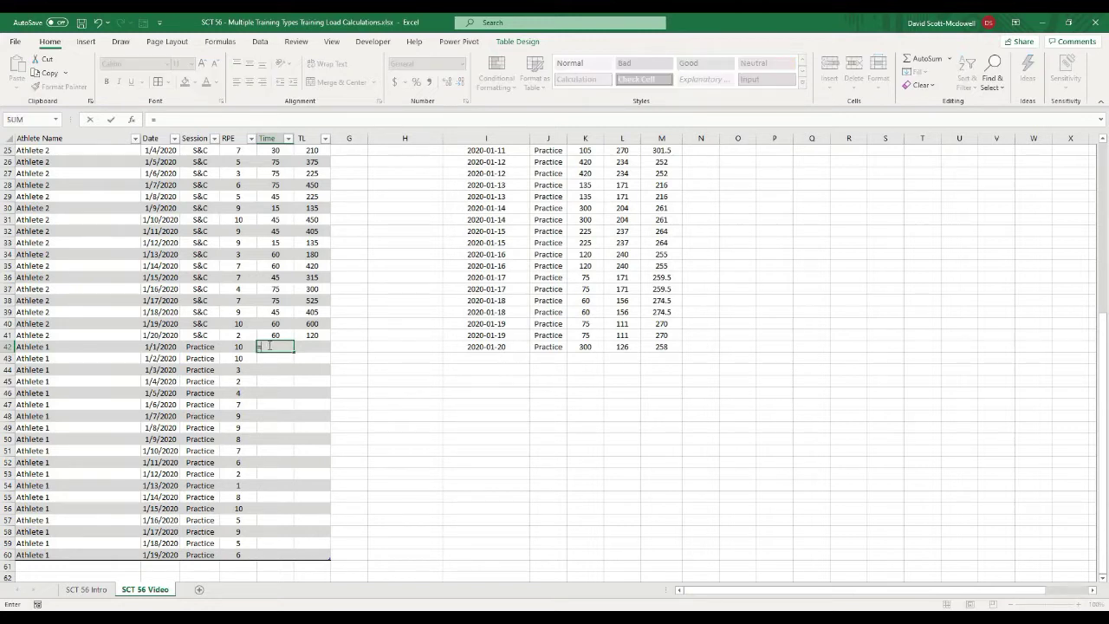
{"action": "type", "text": "mround("}
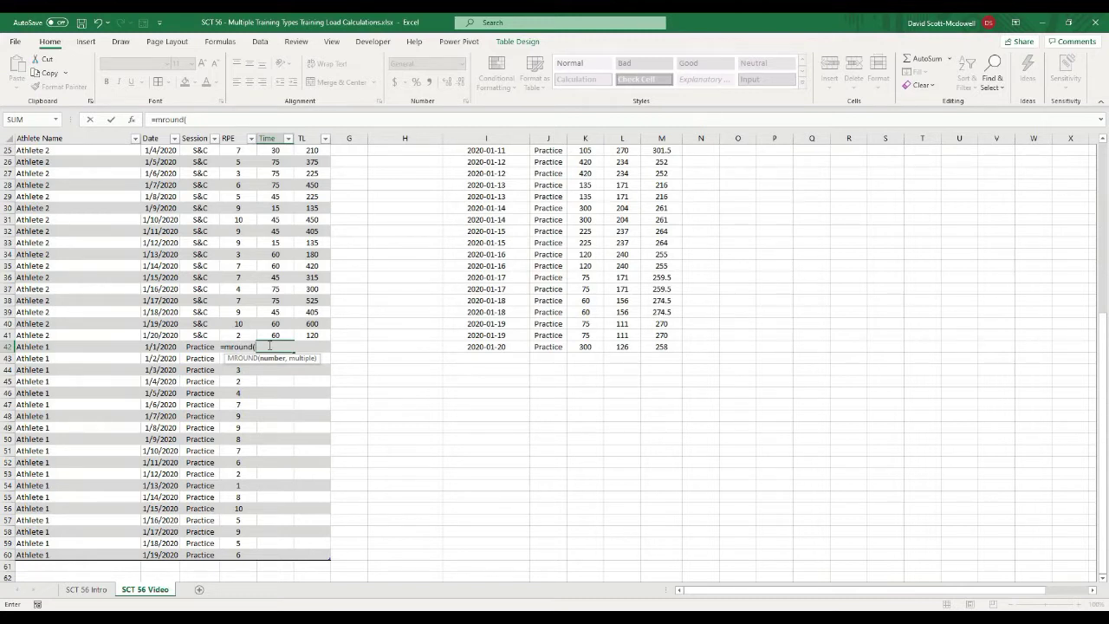
{"action": "type", "text": "randbet"}
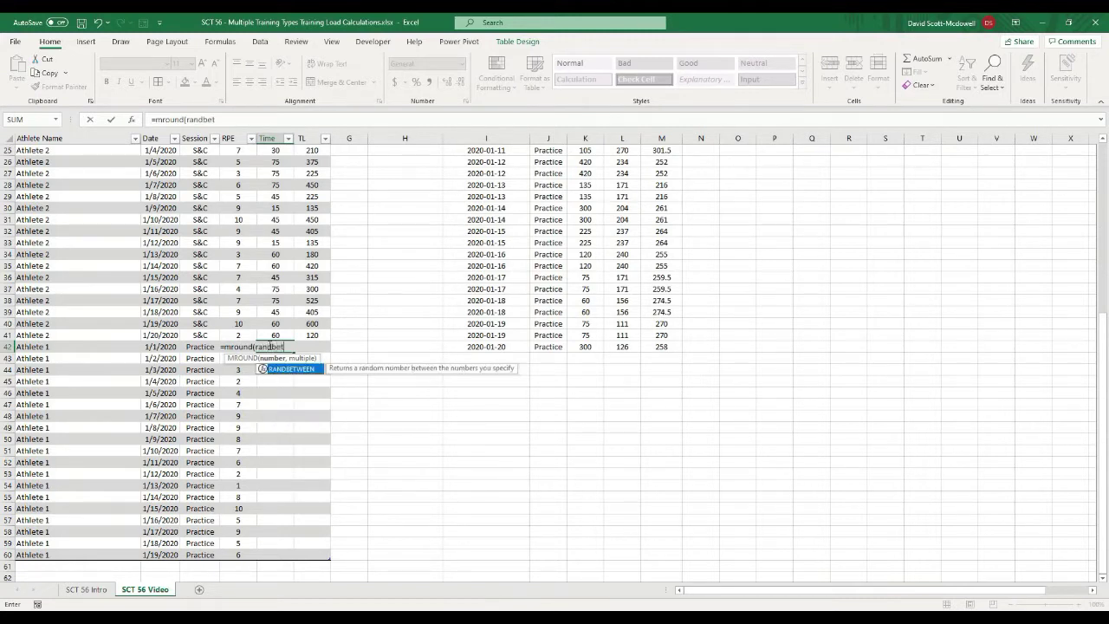
{"action": "type", "text": "ween("}
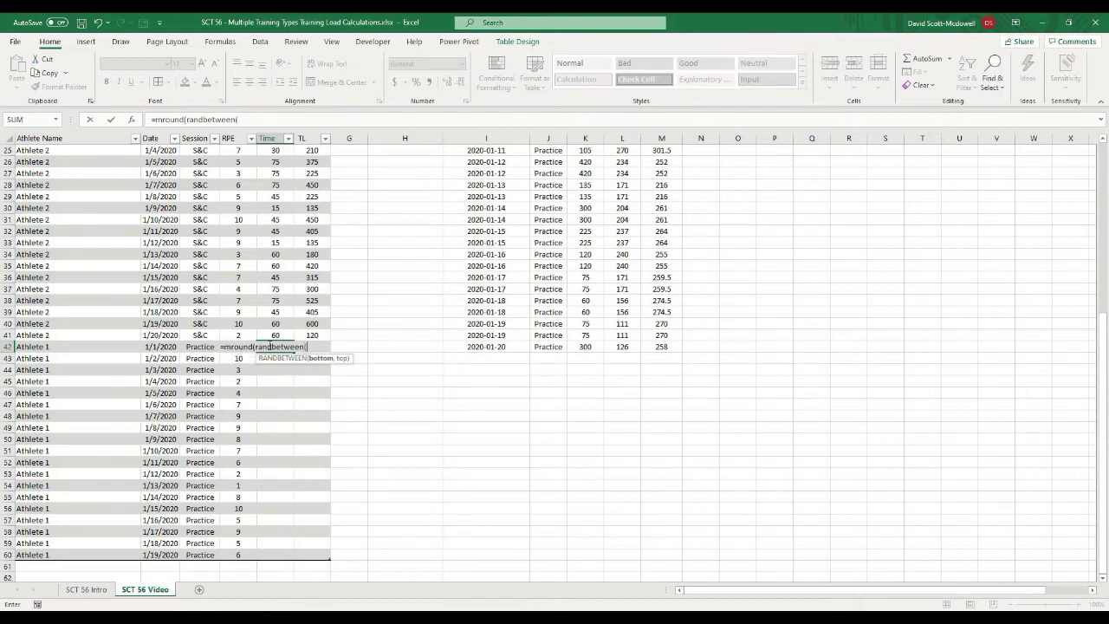
{"action": "type", "text": "15,120),"}
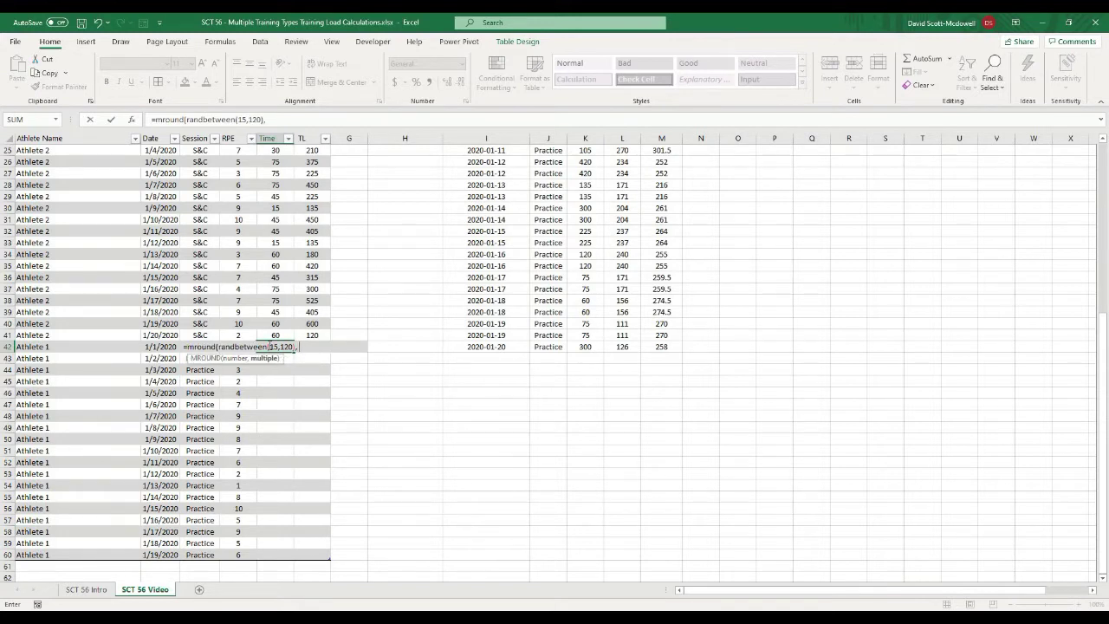
{"action": "type", "text": " 15)"}
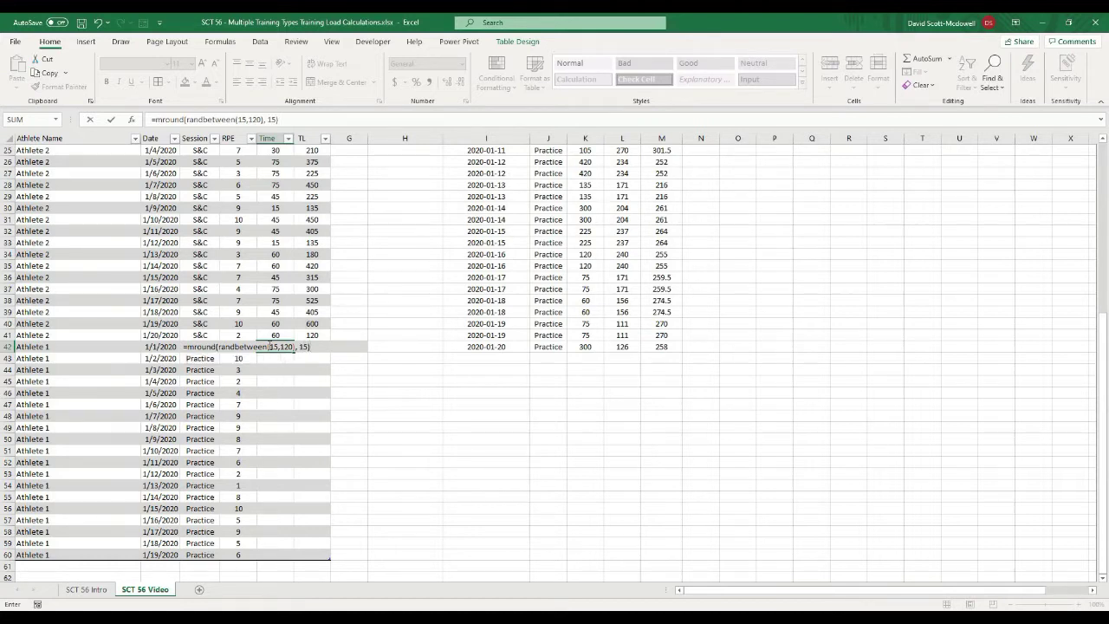
{"action": "key", "text": "Return"}
{"action": "left_click", "coordinate": [269, 346]}
{"action": "left_click_drag", "start_coordinate": [285, 516], "coordinate": [286, 556]}
{"action": "left_click", "coordinate": [402, 496]}
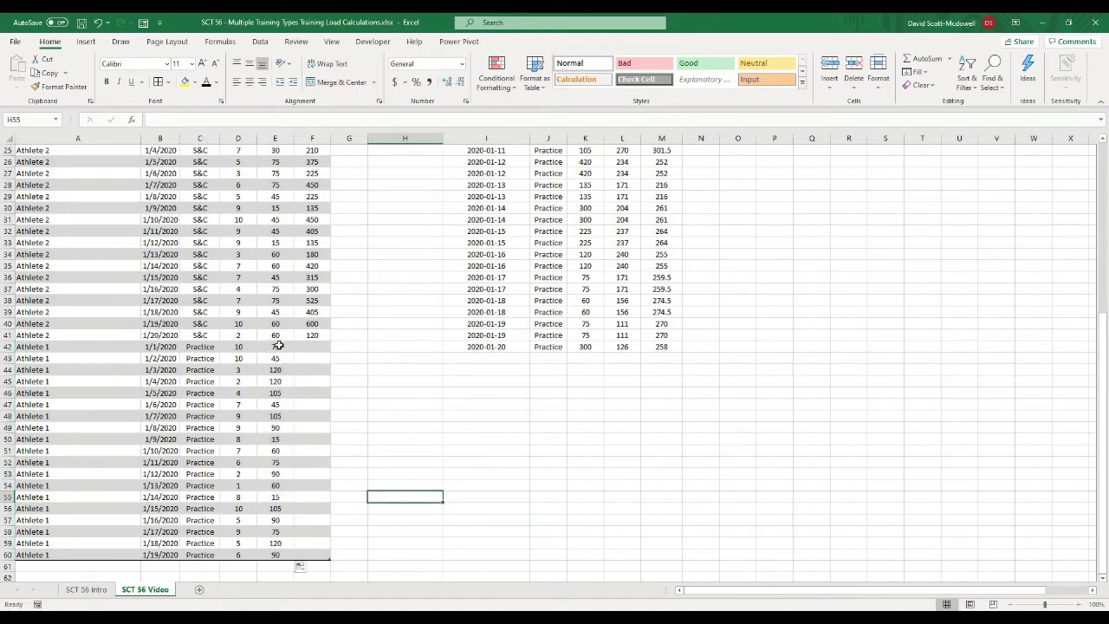
Step: Replace the random Time formulas in E42:E60 with fixed numbers by copying and pasting them in place as values
{"action": "left_click", "coordinate": [386, 382]}
{"action": "left_click_drag", "start_coordinate": [276, 346], "coordinate": [284, 557]}
{"action": "key", "text": "ctrl+c"}
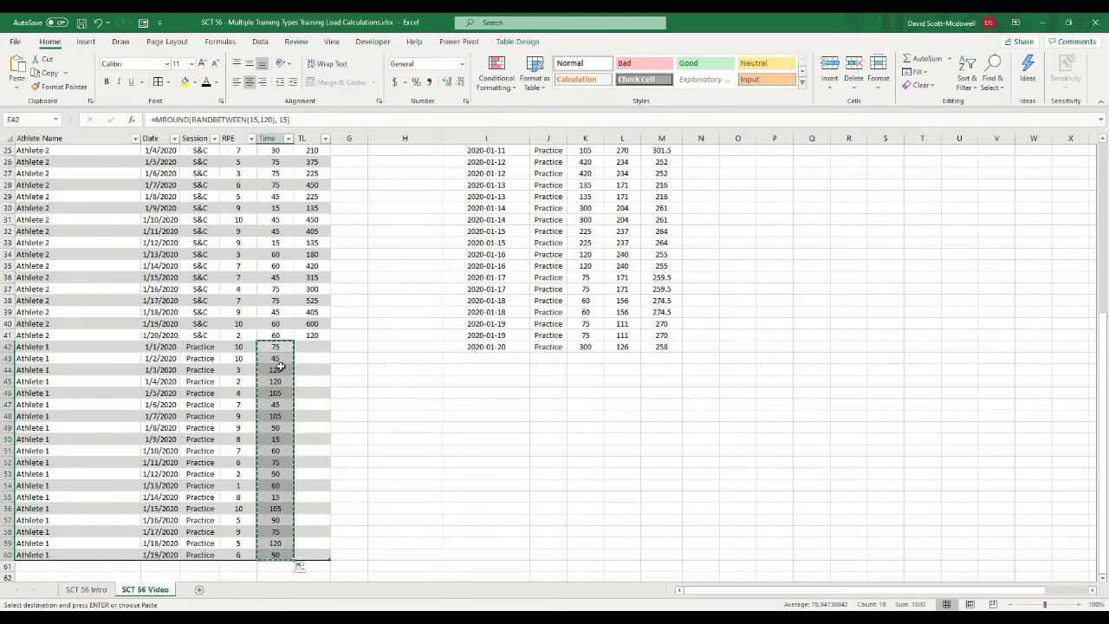
{"action": "right_click", "coordinate": [280, 367]}
{"action": "left_click", "coordinate": [322, 310]}
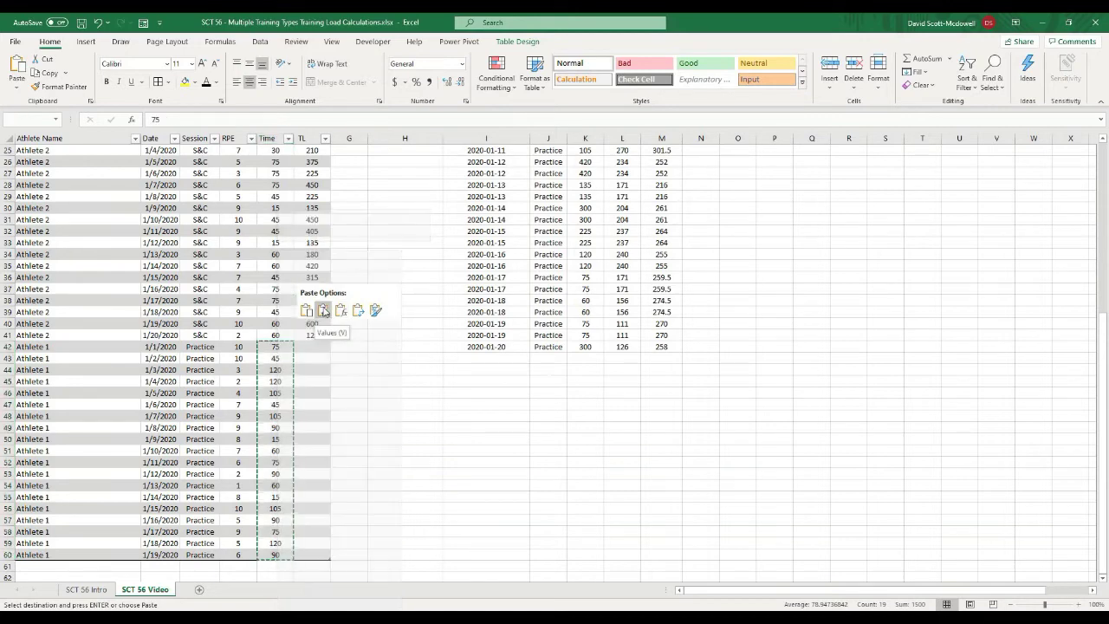
{"action": "left_click", "coordinate": [323, 310]}
{"action": "left_click", "coordinate": [383, 346]}
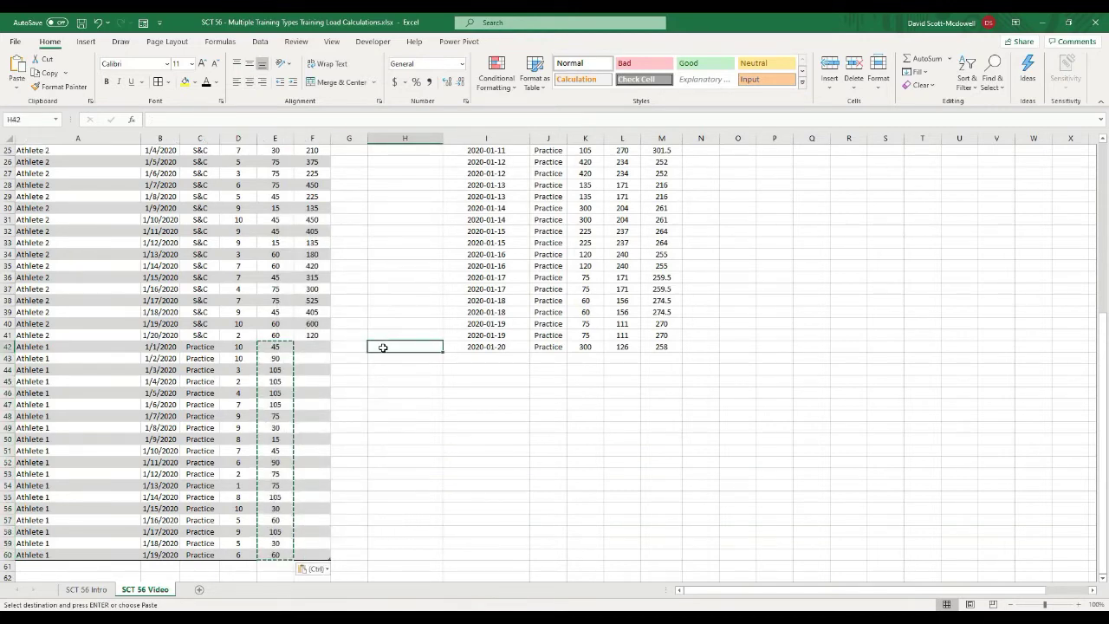
{"action": "key", "text": "Escape"}
{"action": "left_click", "coordinate": [379, 395]}
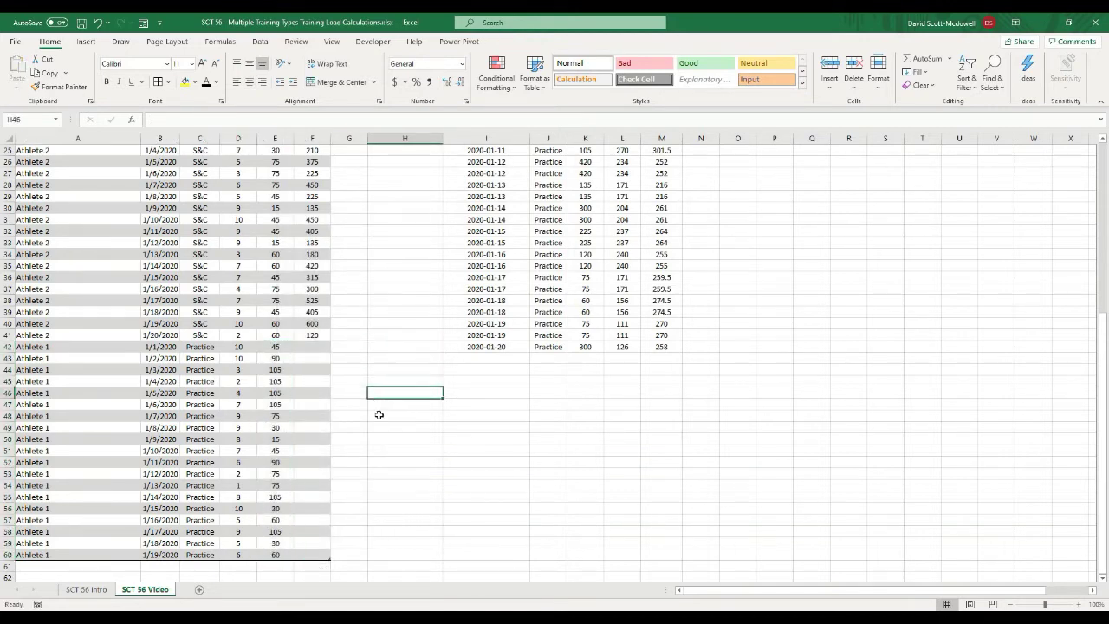
Step: Check whether the TL cells at the top of the source table contain formulas based on RPE and Time
{"action": "left_click", "coordinate": [271, 348]}
{"action": "scroll", "coordinate": [340, 390], "scroll_direction": "up", "scroll_amount": 8}
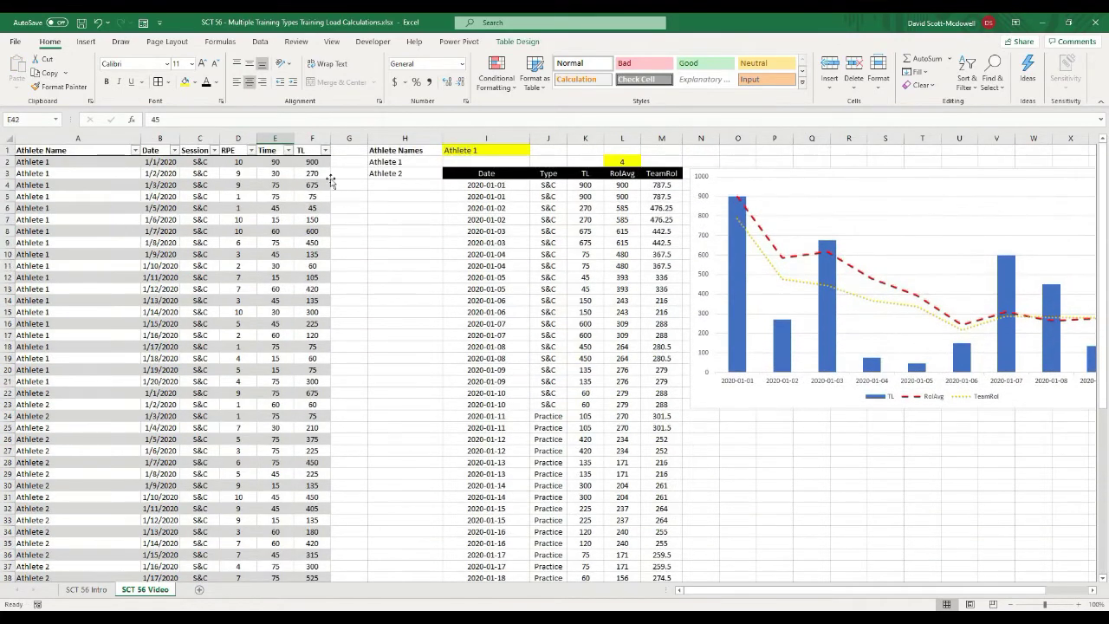
{"action": "left_click", "coordinate": [317, 164]}
{"action": "left_click_drag", "start_coordinate": [246, 162], "coordinate": [276, 162]}
{"action": "left_click", "coordinate": [308, 162]}
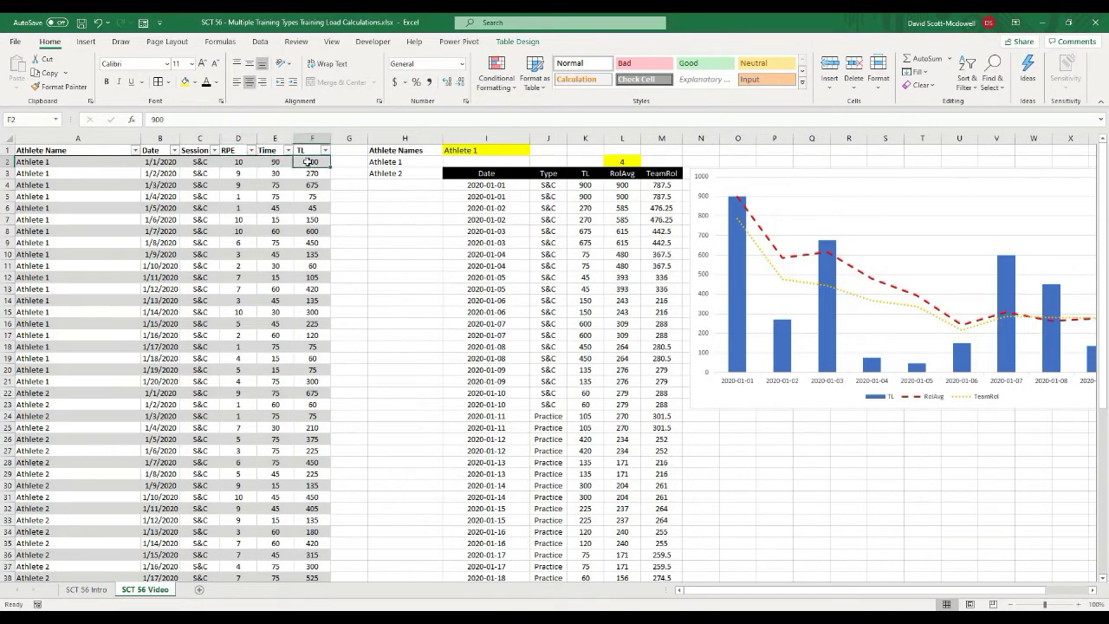
{"action": "left_click", "coordinate": [315, 185]}
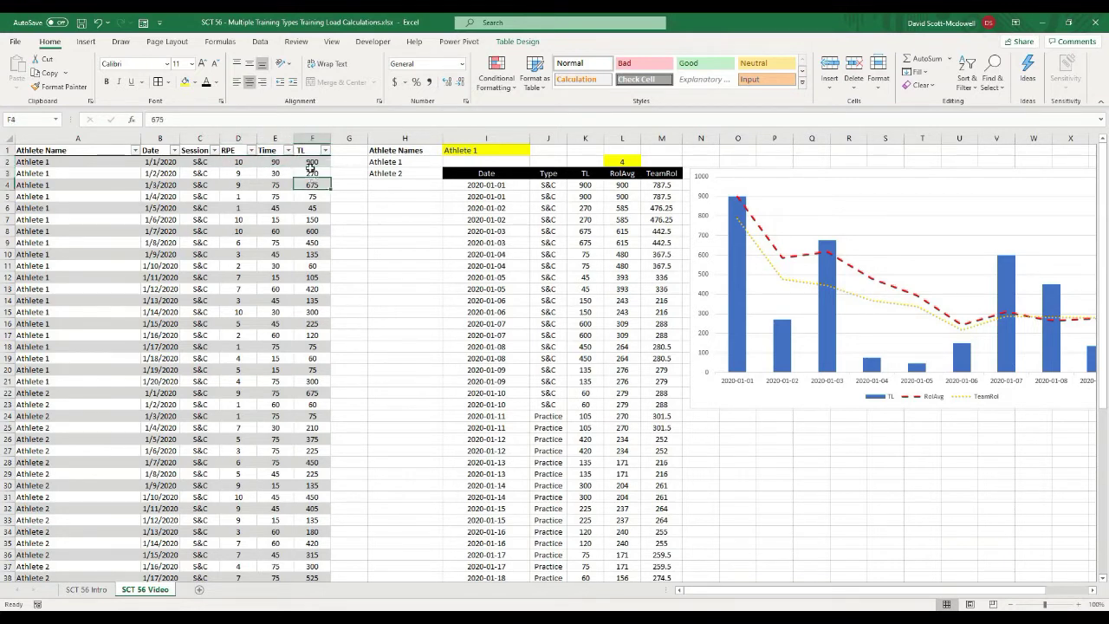
{"action": "left_click", "coordinate": [307, 162]}
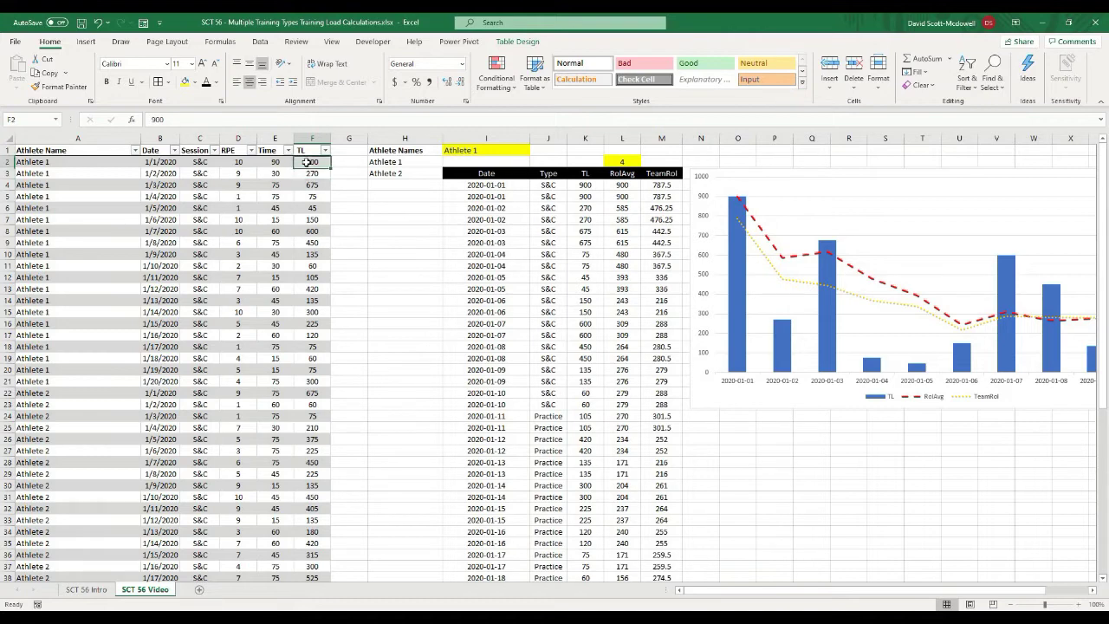
Step: Enter =PRODUCT(TBLRPE[@[RPE]:[Time]]) in F2 to calculate the first TL value from RPE and Time
{"action": "type", "text": "=product("}
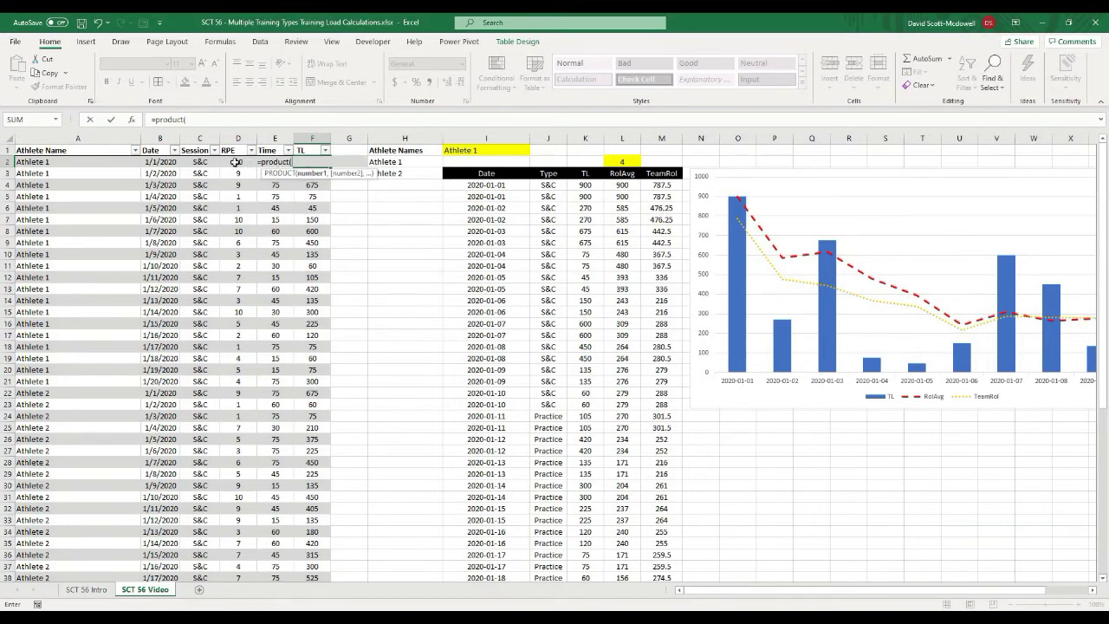
{"action": "left_click_drag", "start_coordinate": [234, 162], "coordinate": [271, 165]}
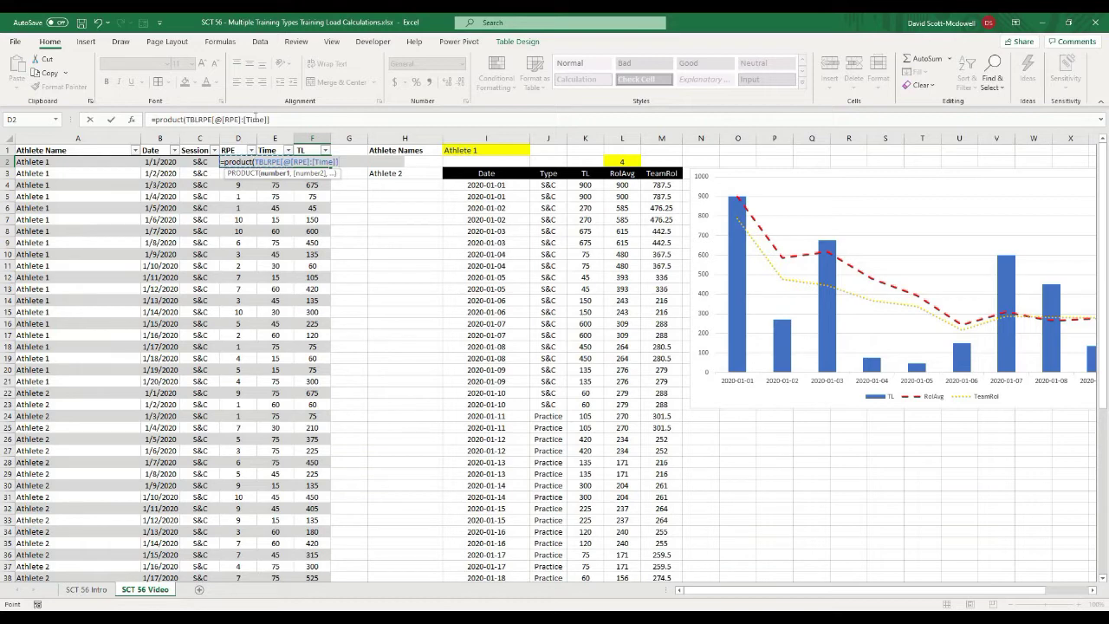
{"action": "type", "text": ")"}
{"action": "key", "text": "Return"}
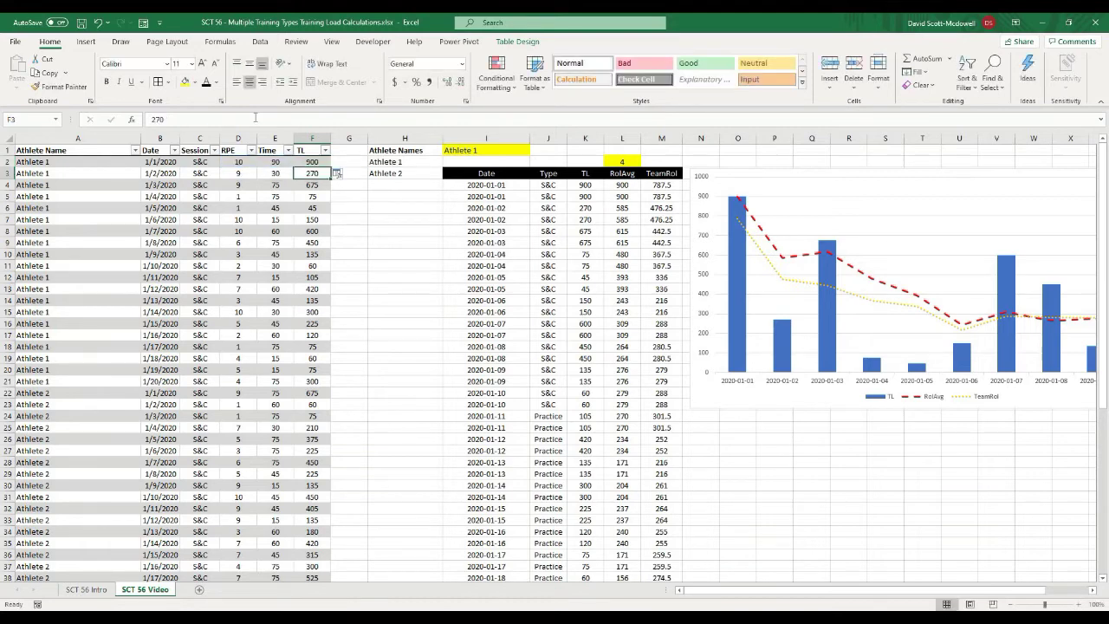
Step: Fill the TL formula from F2 down through F60 so that every S&C and Practice record uses it
{"action": "left_click", "coordinate": [312, 161]}
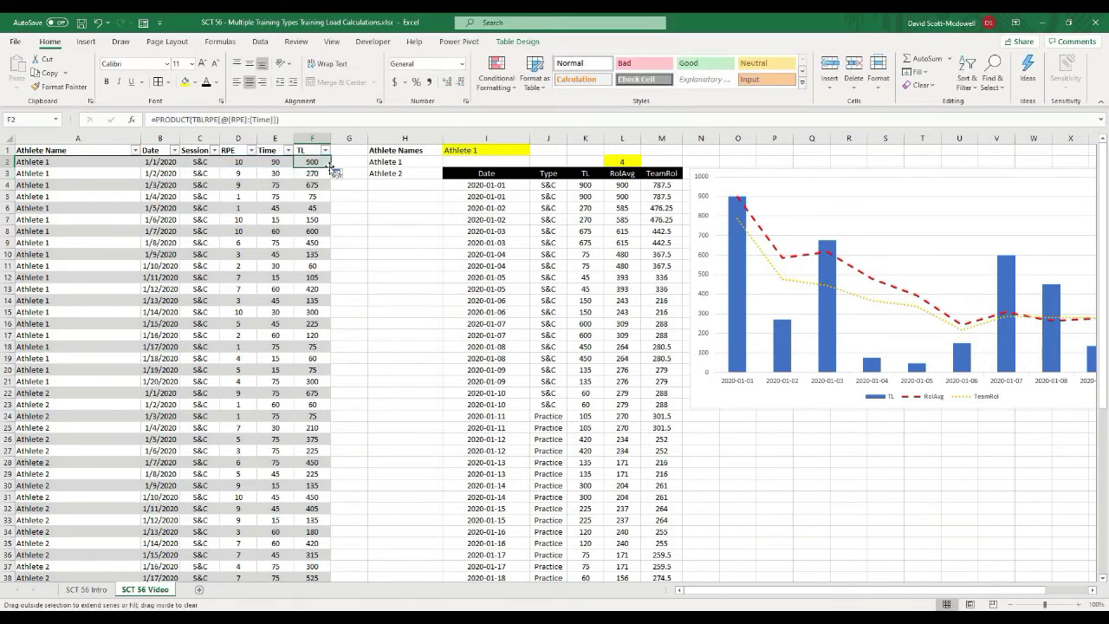
{"action": "double_click", "coordinate": [330, 167]}
{"action": "scroll", "coordinate": [379, 371], "scroll_direction": "down", "scroll_amount": 7}
{"action": "left_click_drag", "start_coordinate": [330, 375], "coordinate": [330, 561]}
{"action": "left_click", "coordinate": [413, 487]}
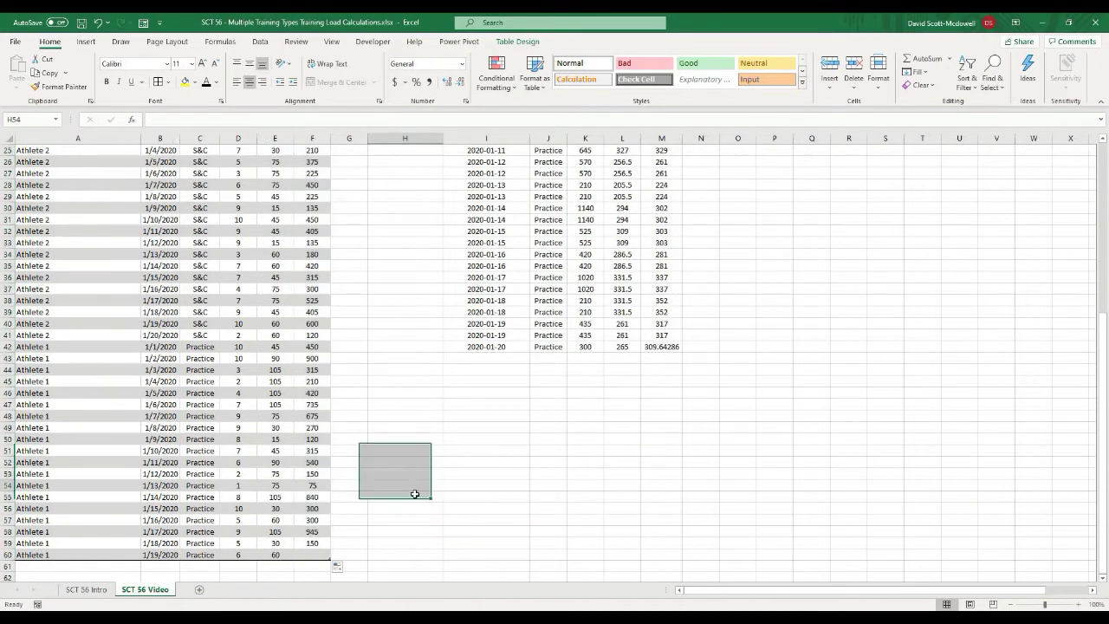
{"action": "left_click", "coordinate": [319, 444]}
{"action": "left_click", "coordinate": [326, 389]}
{"action": "left_click", "coordinate": [386, 384]}
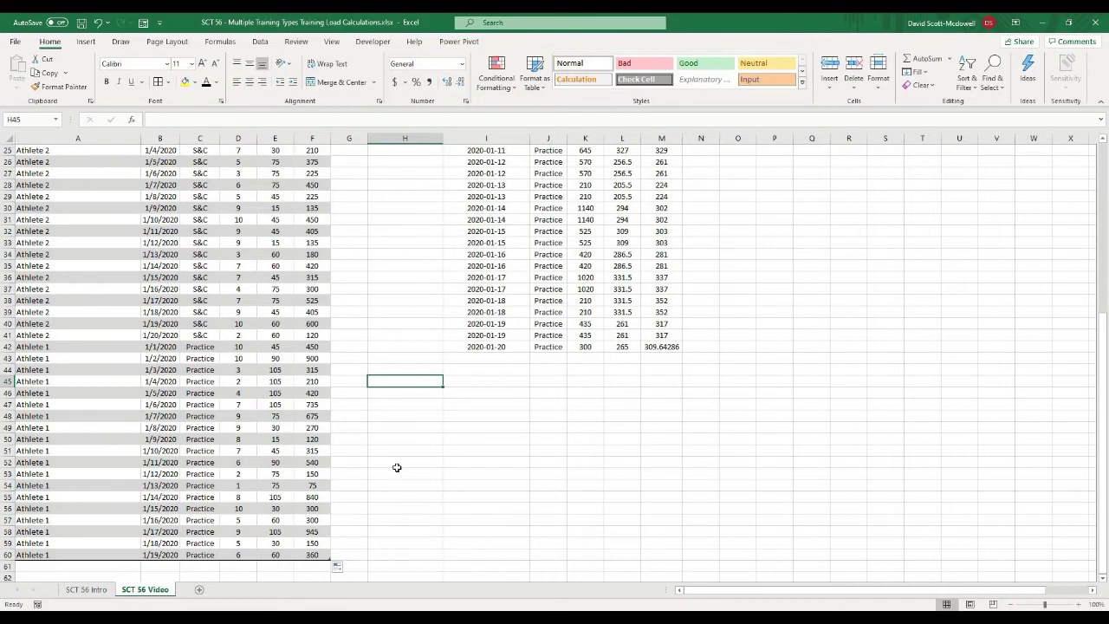
Step: Compare the S&C and Practice session rows in the source table with the dates and types listed in the summary table
{"action": "scroll", "coordinate": [396, 465], "scroll_direction": "up", "scroll_amount": 6}
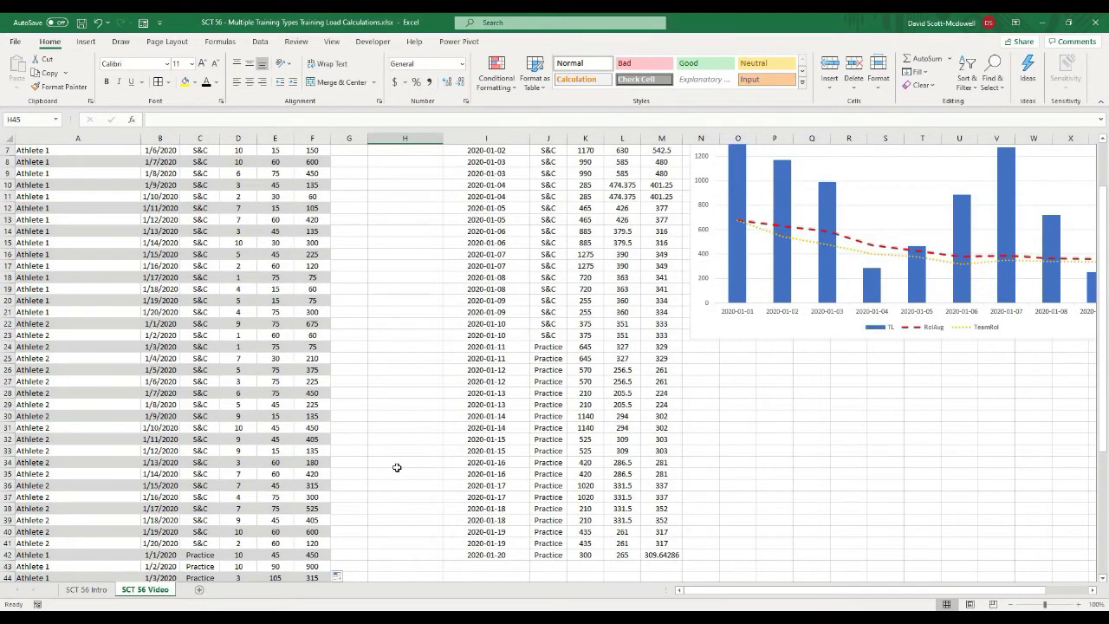
{"action": "left_click", "coordinate": [380, 462]}
{"action": "scroll", "coordinate": [374, 467], "scroll_direction": "up", "scroll_amount": 2}
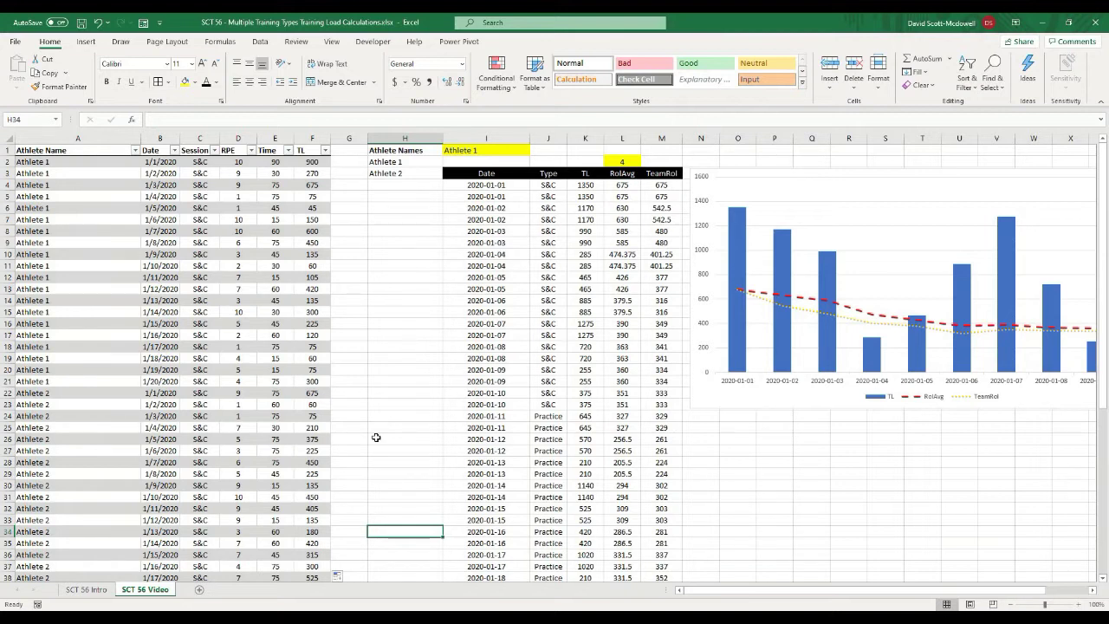
{"action": "left_click", "coordinate": [454, 415]}
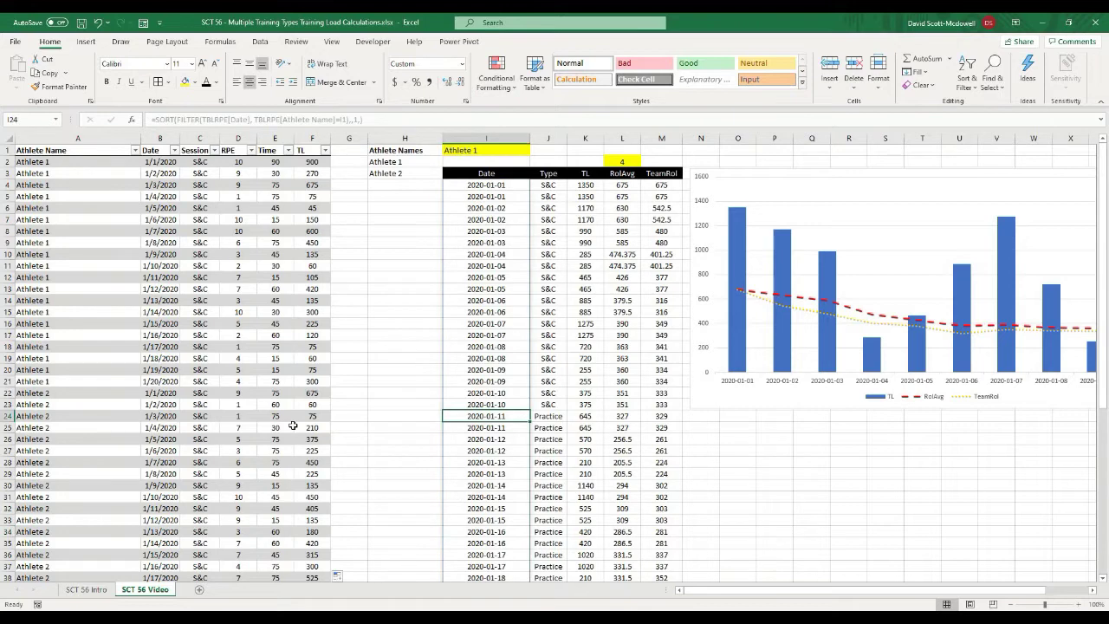
{"action": "scroll", "coordinate": [260, 474], "scroll_direction": "down", "scroll_amount": 4}
{"action": "scroll", "coordinate": [260, 474], "scroll_direction": "down", "scroll_amount": 4}
{"action": "left_click", "coordinate": [210, 346]}
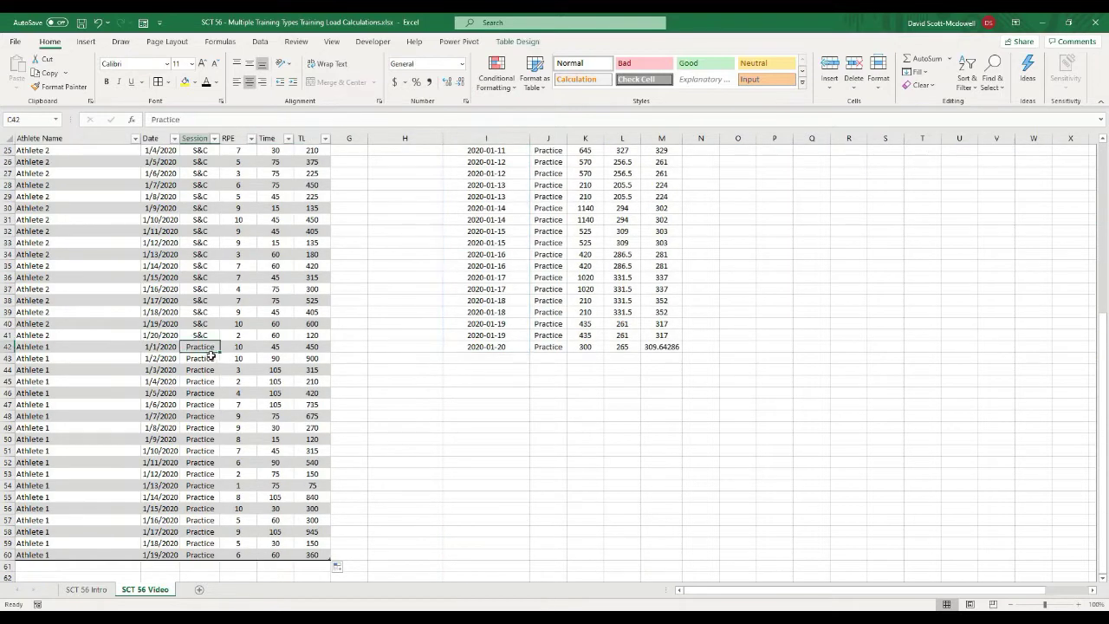
{"action": "left_click_drag", "start_coordinate": [210, 348], "coordinate": [207, 556]}
{"action": "left_click", "coordinate": [398, 518]}
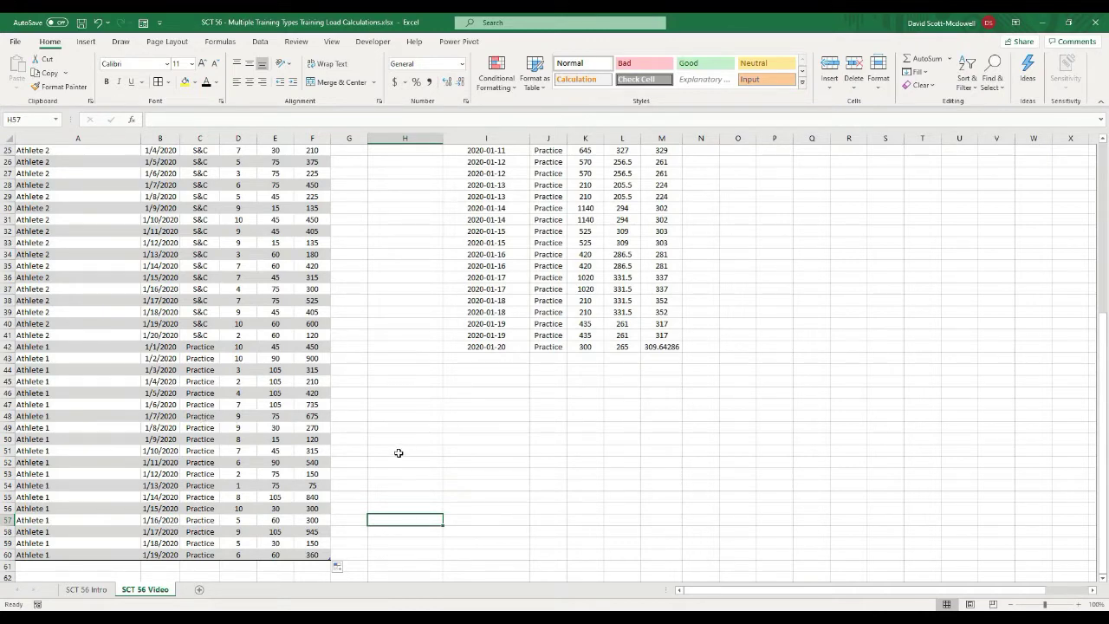
{"action": "scroll", "coordinate": [396, 453], "scroll_direction": "up", "scroll_amount": 3}
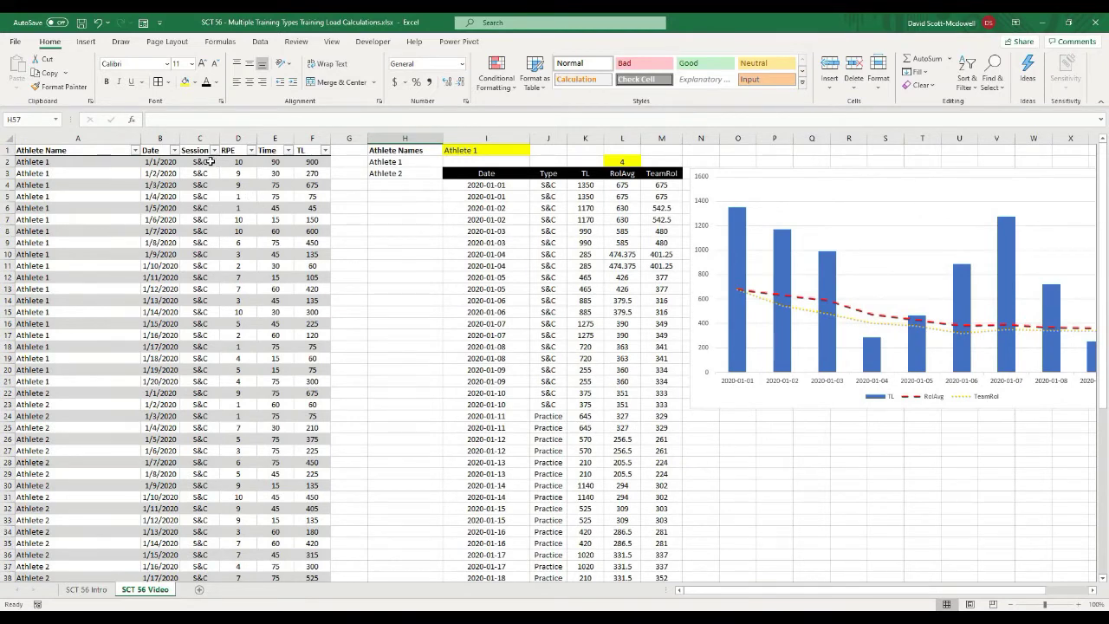
{"action": "scroll", "coordinate": [200, 399], "scroll_direction": "down", "scroll_amount": 9}
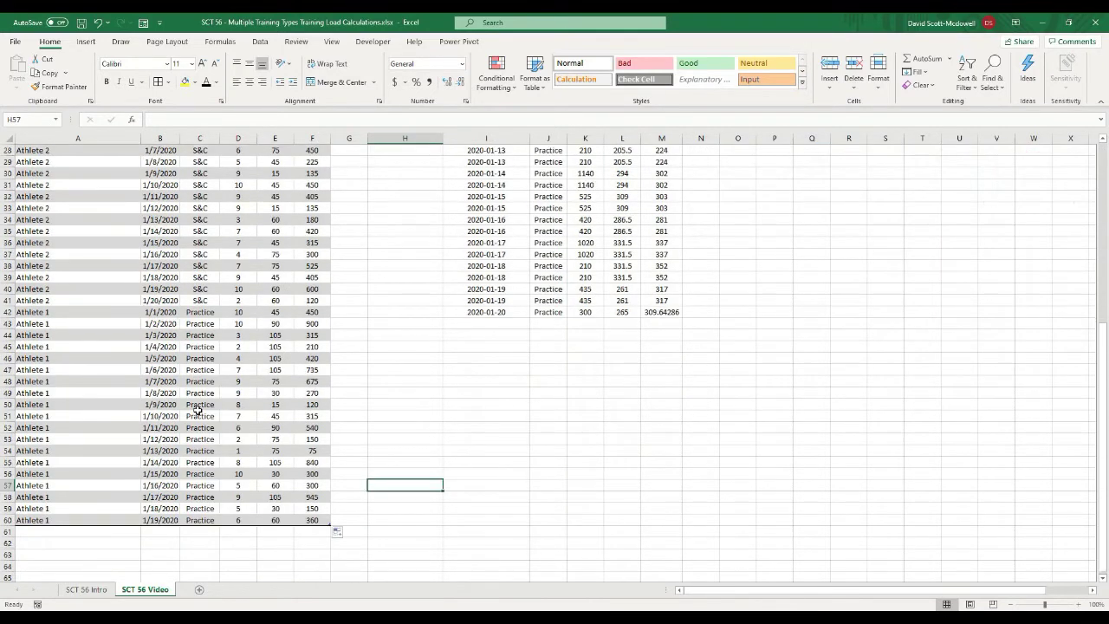
{"action": "left_click", "coordinate": [548, 438]}
{"action": "scroll", "coordinate": [252, 165], "scroll_direction": "up", "scroll_amount": 9}
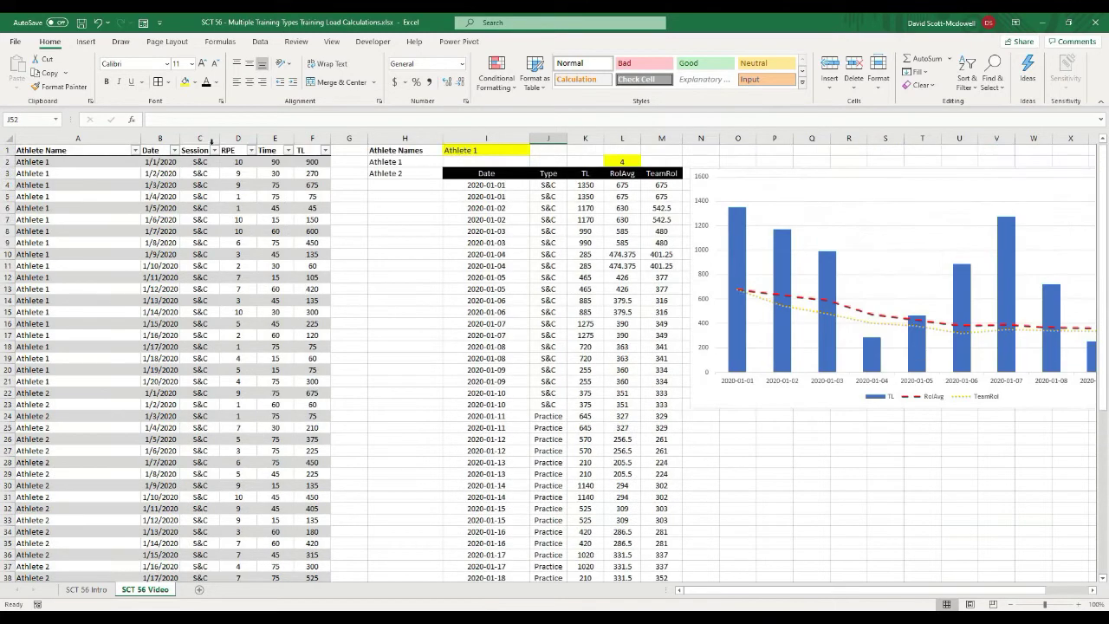
Step: Move the training load chart away from the summary table so that its near edge sits in column P
{"action": "left_click_drag", "start_coordinate": [714, 174], "coordinate": [936, 172]}
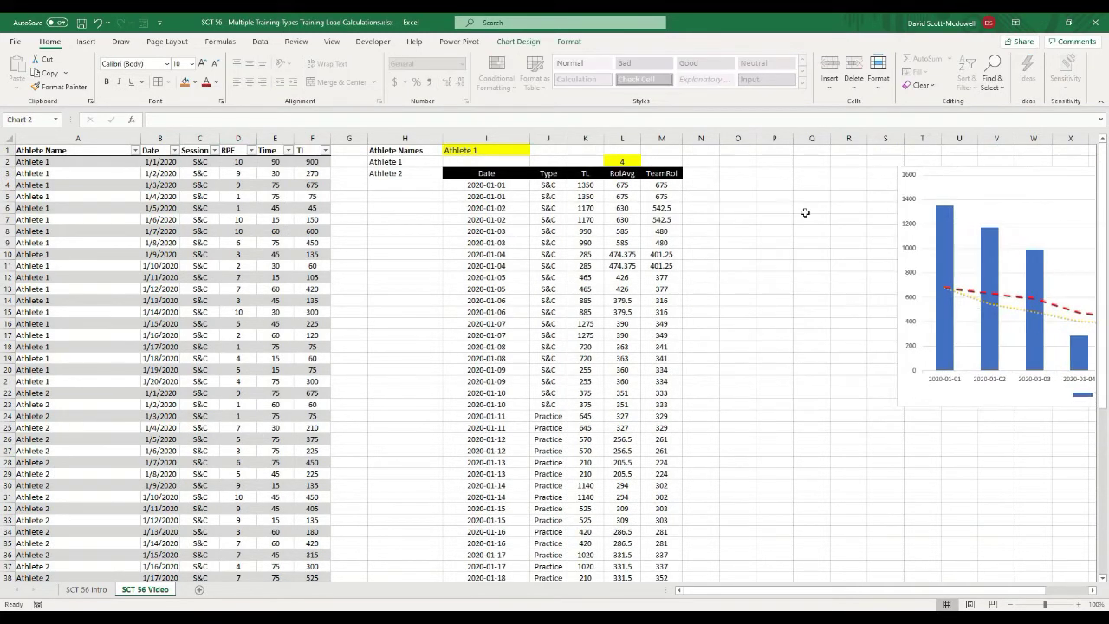
{"action": "left_click", "coordinate": [699, 241]}
{"action": "left_click", "coordinate": [543, 175]}
{"action": "left_click", "coordinate": [733, 208]}
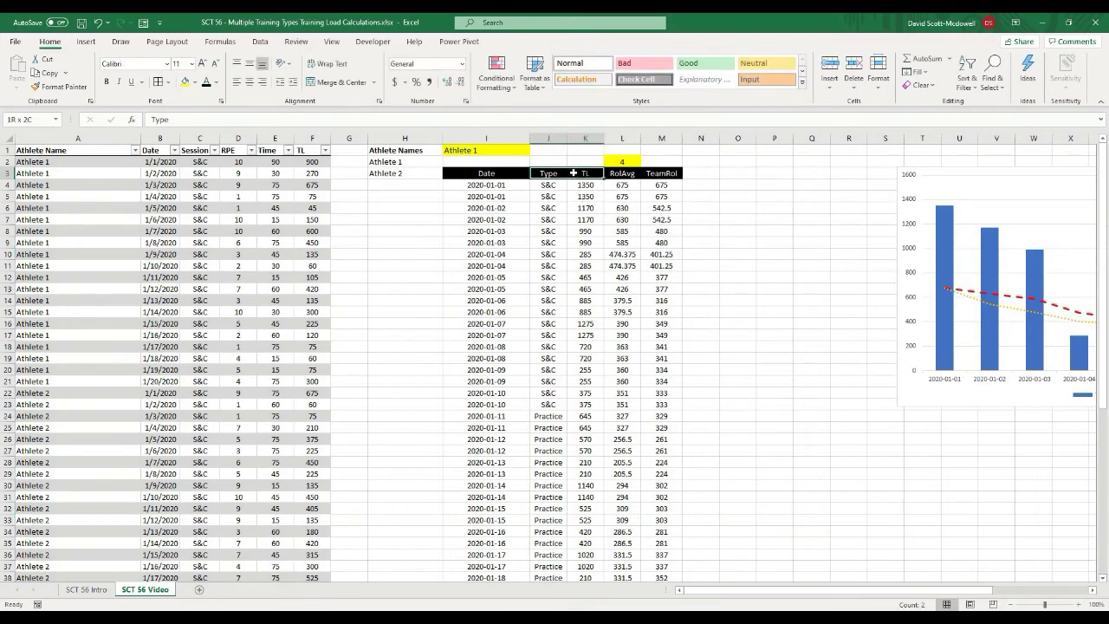
{"action": "left_click", "coordinate": [544, 173]}
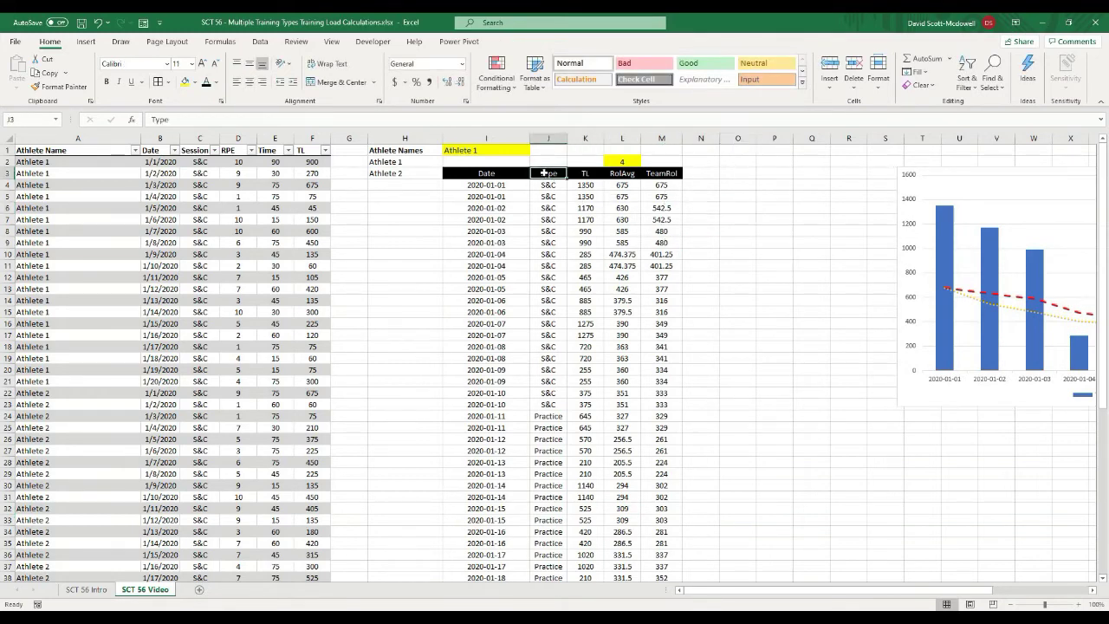
{"action": "left_click_drag", "start_coordinate": [560, 171], "coordinate": [572, 173]}
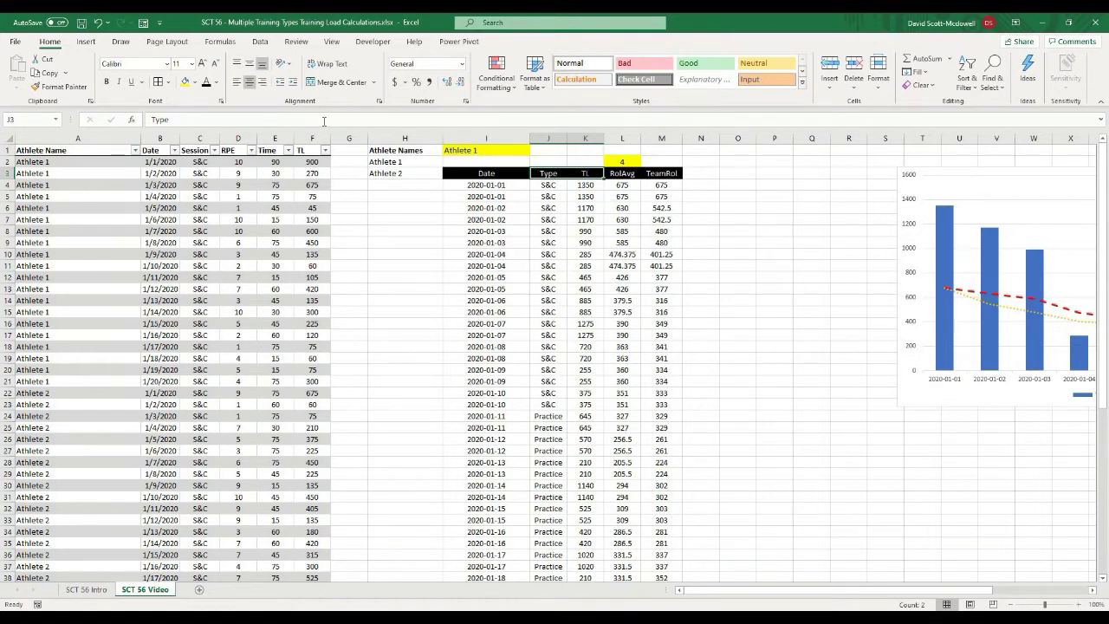
{"action": "left_click_drag", "start_coordinate": [549, 186], "coordinate": [554, 401]}
{"action": "left_click", "coordinate": [774, 426]}
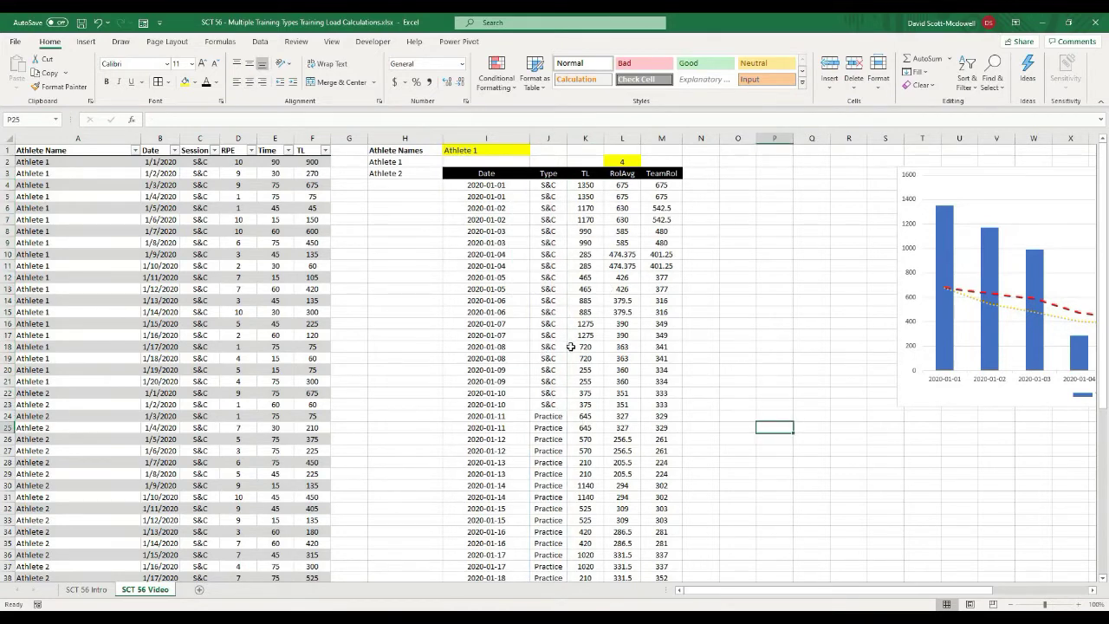
{"action": "left_click_drag", "start_coordinate": [987, 172], "coordinate": [875, 166]}
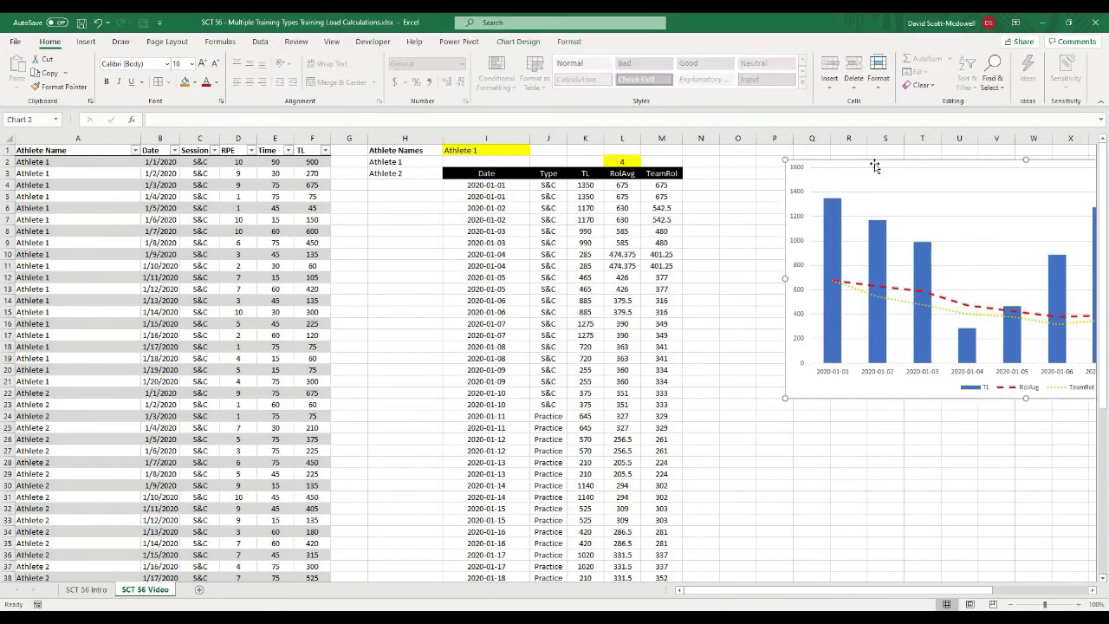
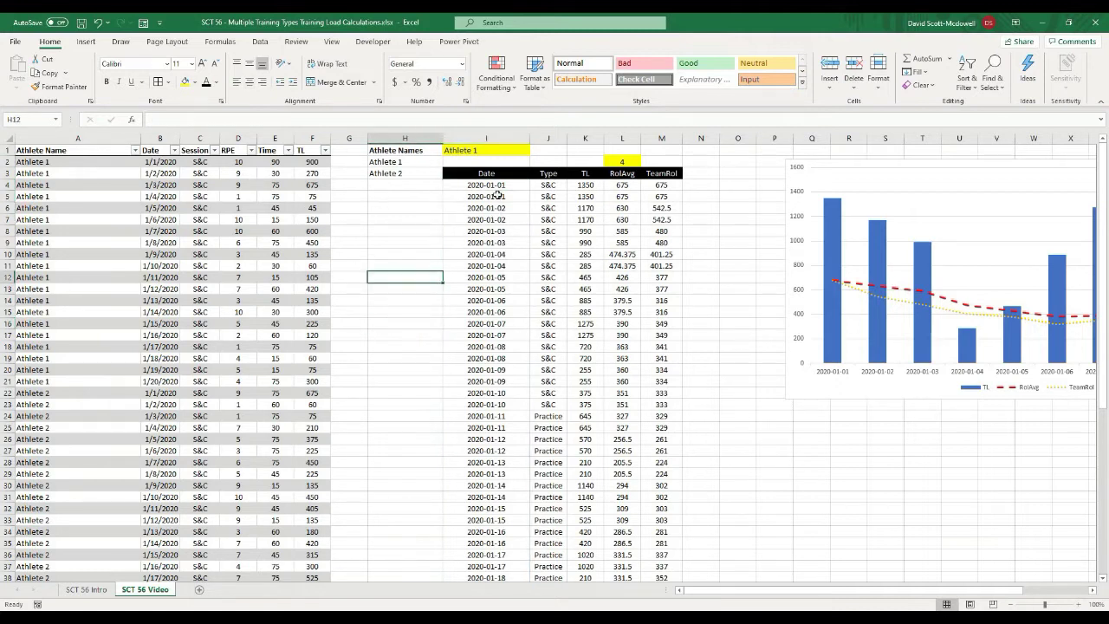
Step: Review the Athlete Names and Date formulas, and start wrapping the SORT(FILTER()) formula in I4 in a UNIQUE function
{"action": "left_click", "coordinate": [487, 185]}
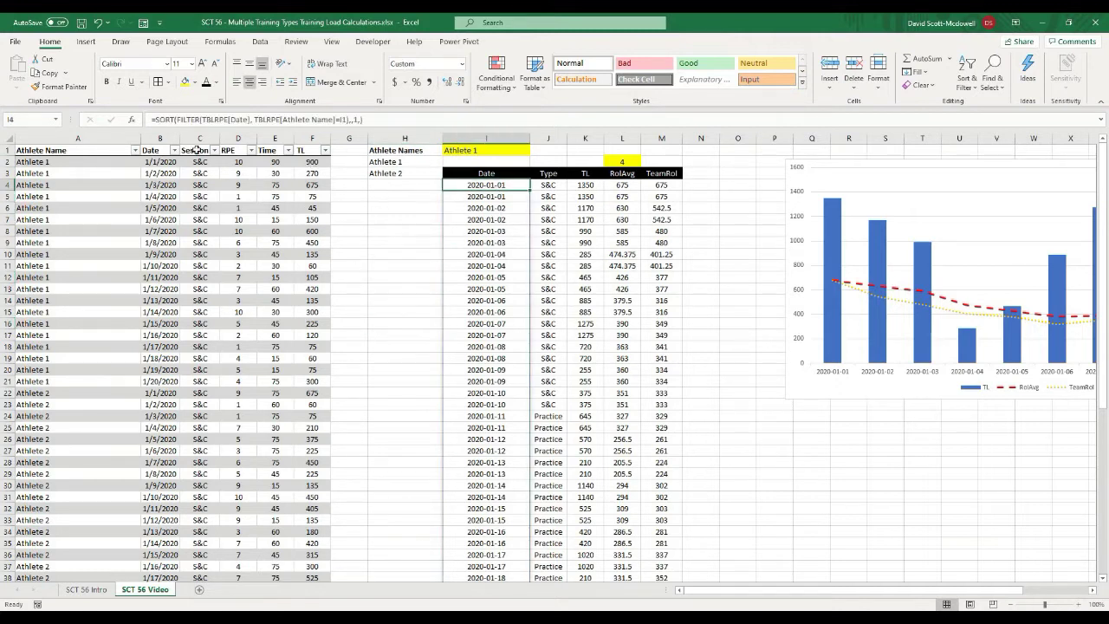
{"action": "left_click", "coordinate": [353, 279]}
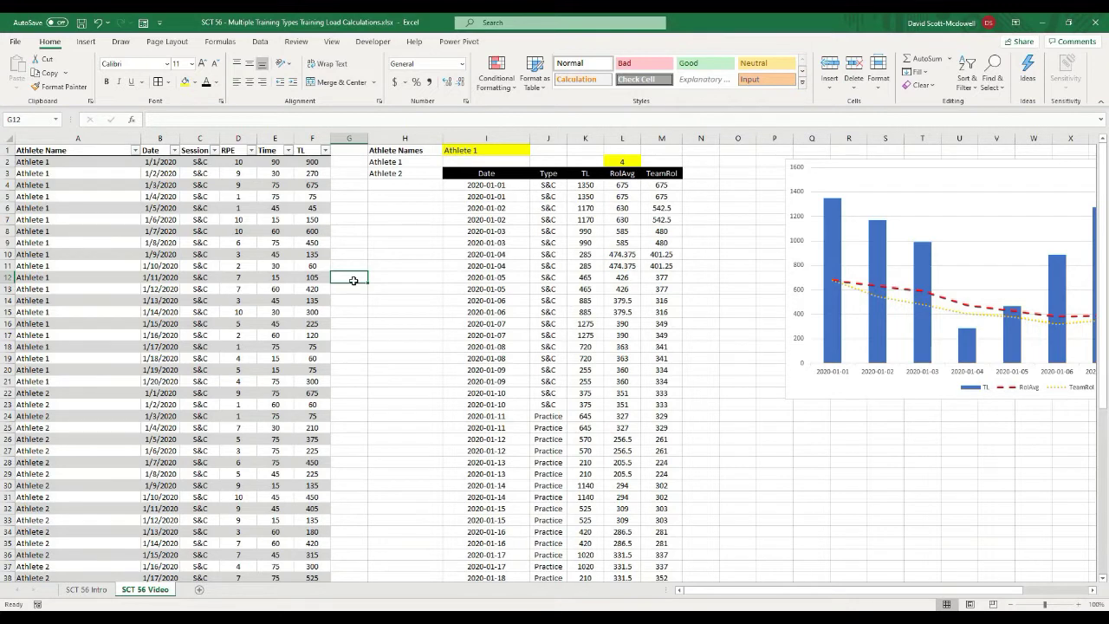
{"action": "left_click", "coordinate": [383, 162]}
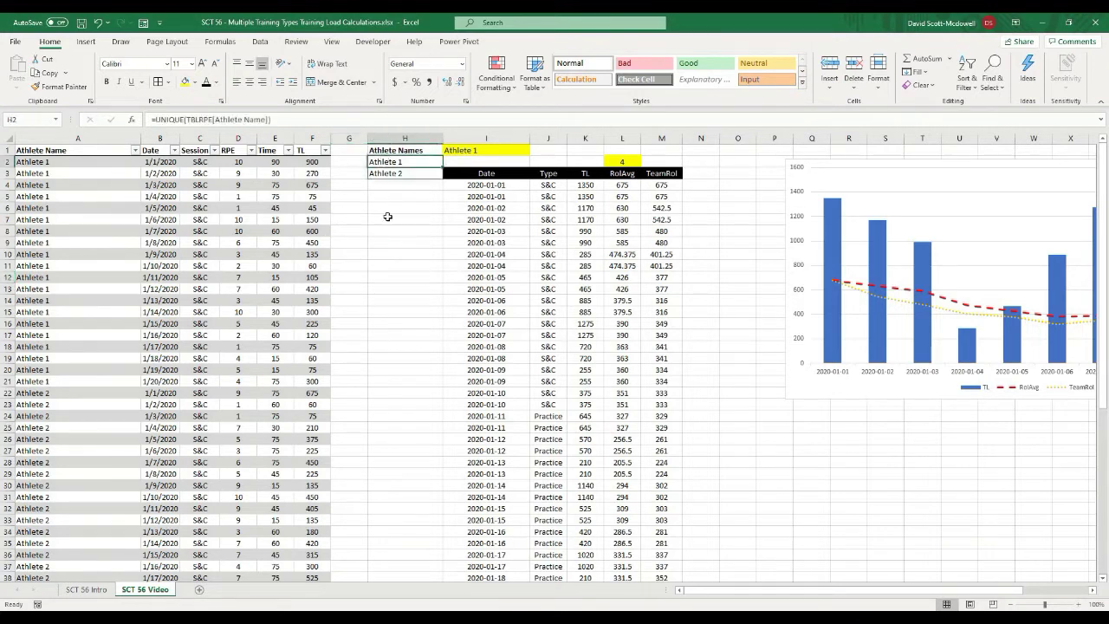
{"action": "left_click", "coordinate": [483, 186]}
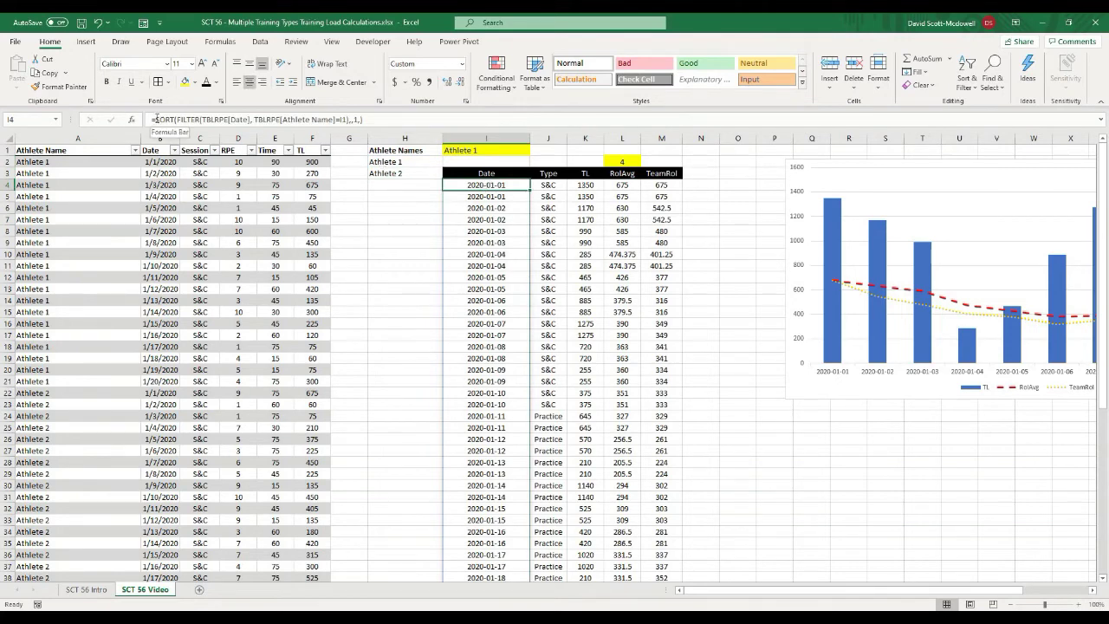
{"action": "left_click", "coordinate": [251, 126]}
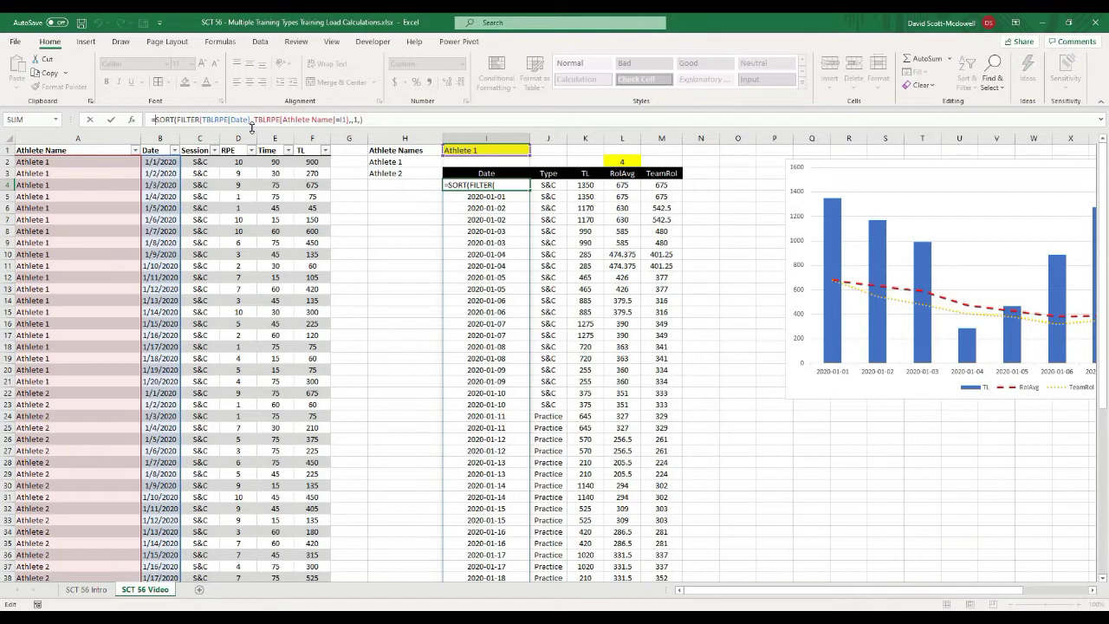
{"action": "type", "text": "uniquw"}
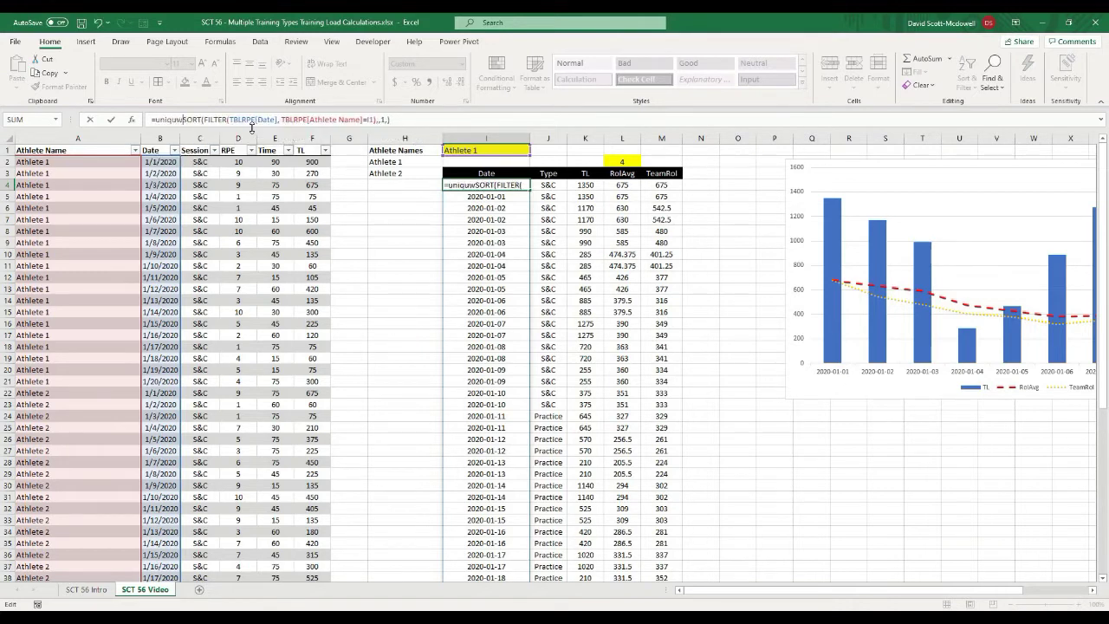
{"action": "key", "text": "BackSpace"}
{"action": "type", "text": "e("}
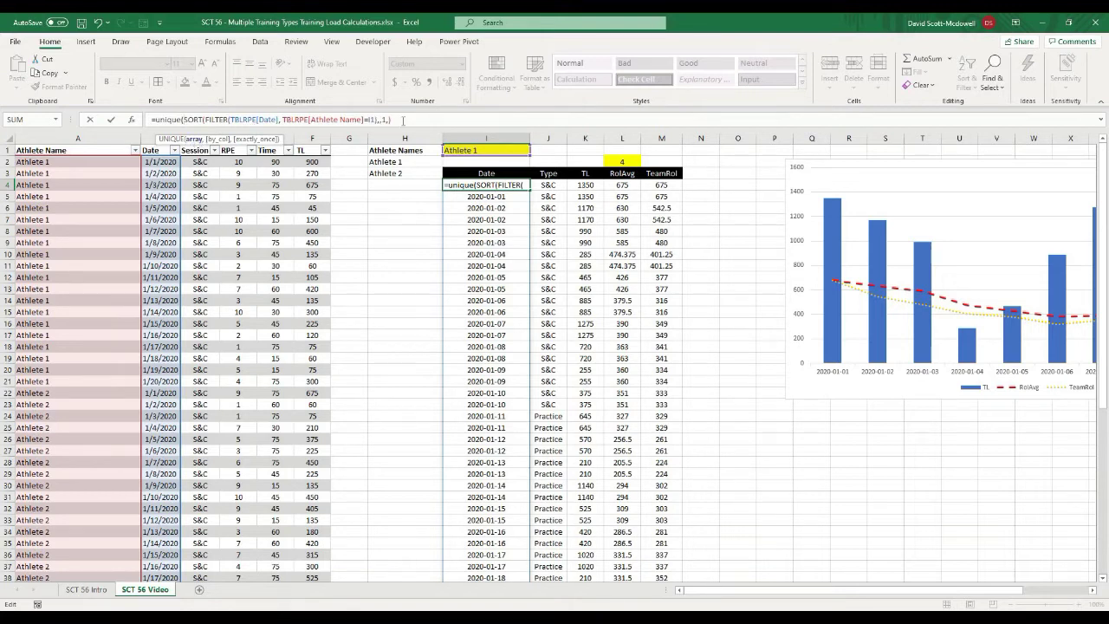
Step: Complete the UNIQUE formula in I4 with FALSE for by_col and FALSE for exactly_once, and check the resulting date list
{"action": "left_click", "coordinate": [402, 121]}
{"action": "type", "text": ","}
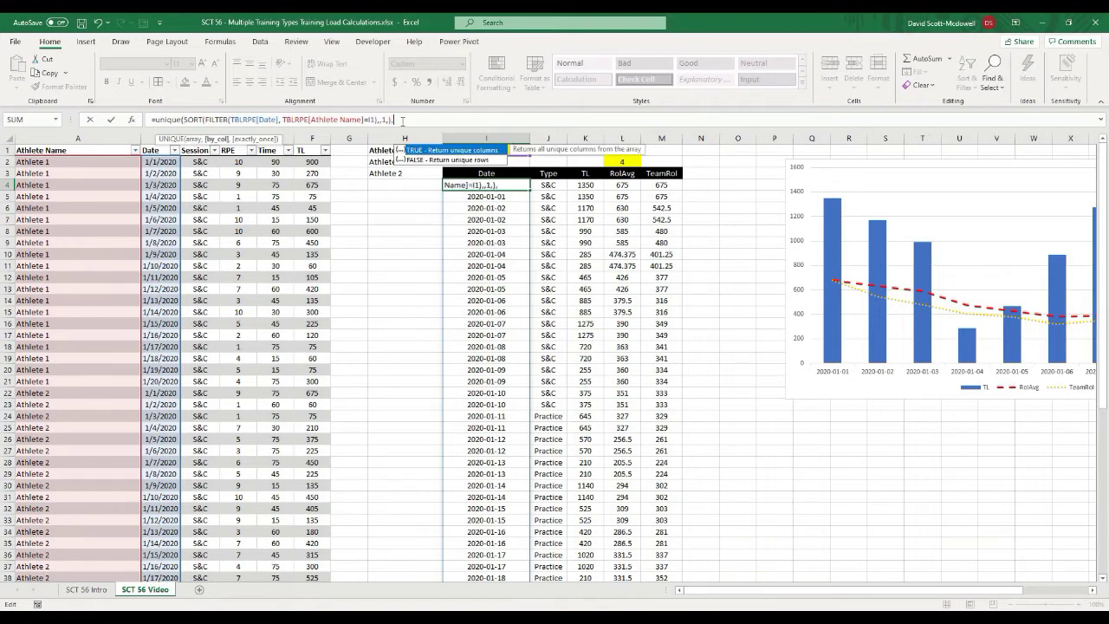
{"action": "double_click", "coordinate": [446, 159]}
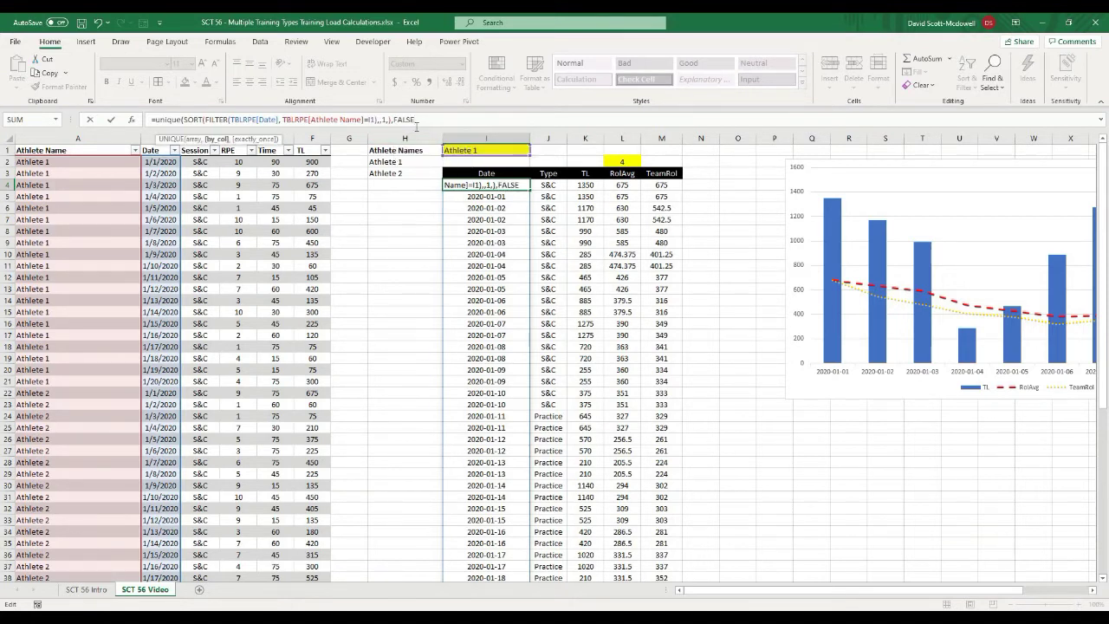
{"action": "type", "text": ","}
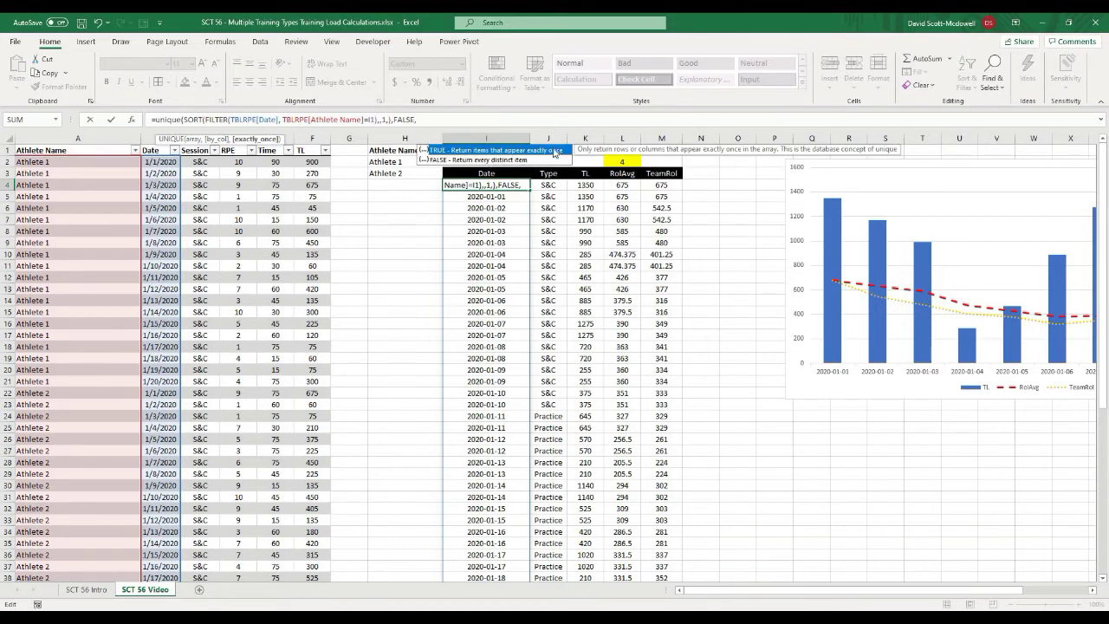
{"action": "double_click", "coordinate": [465, 161]}
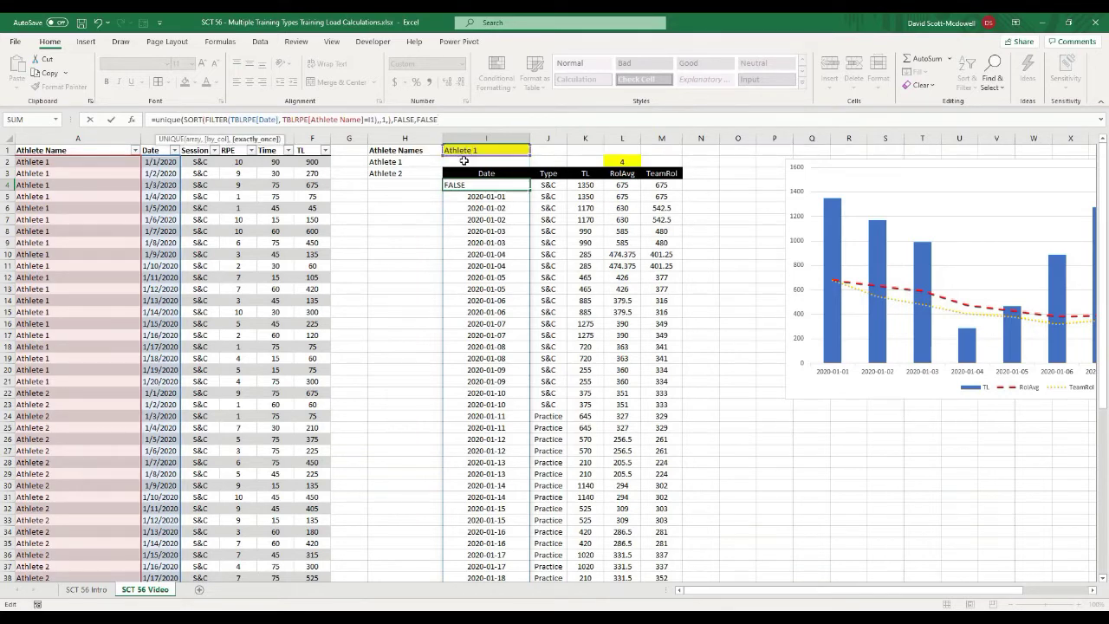
{"action": "key", "text": "Return"}
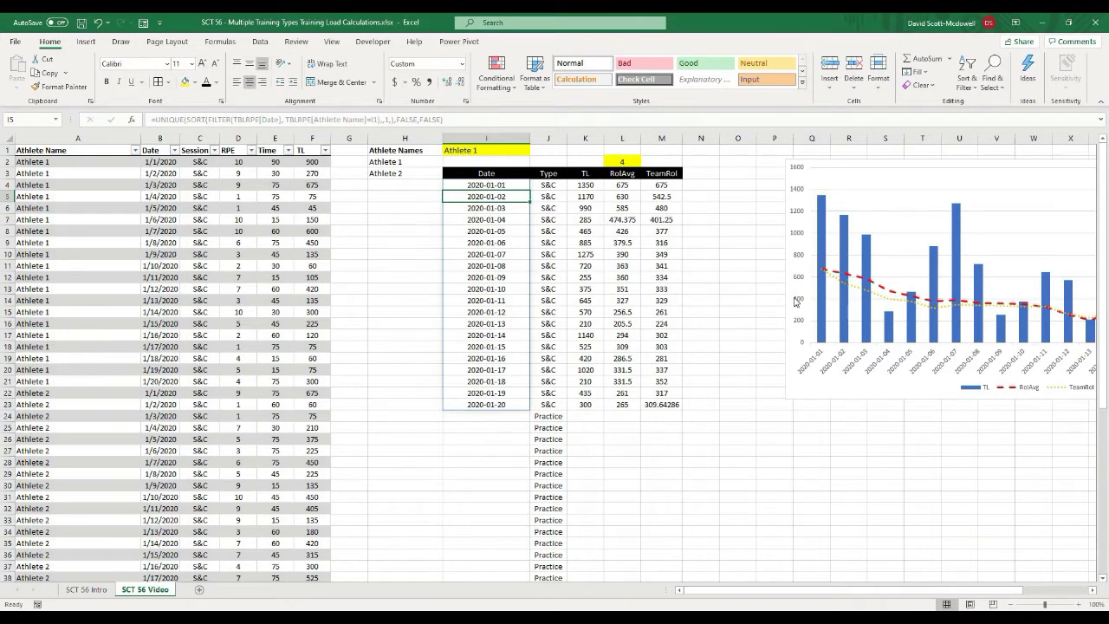
{"action": "left_click", "coordinate": [472, 187]}
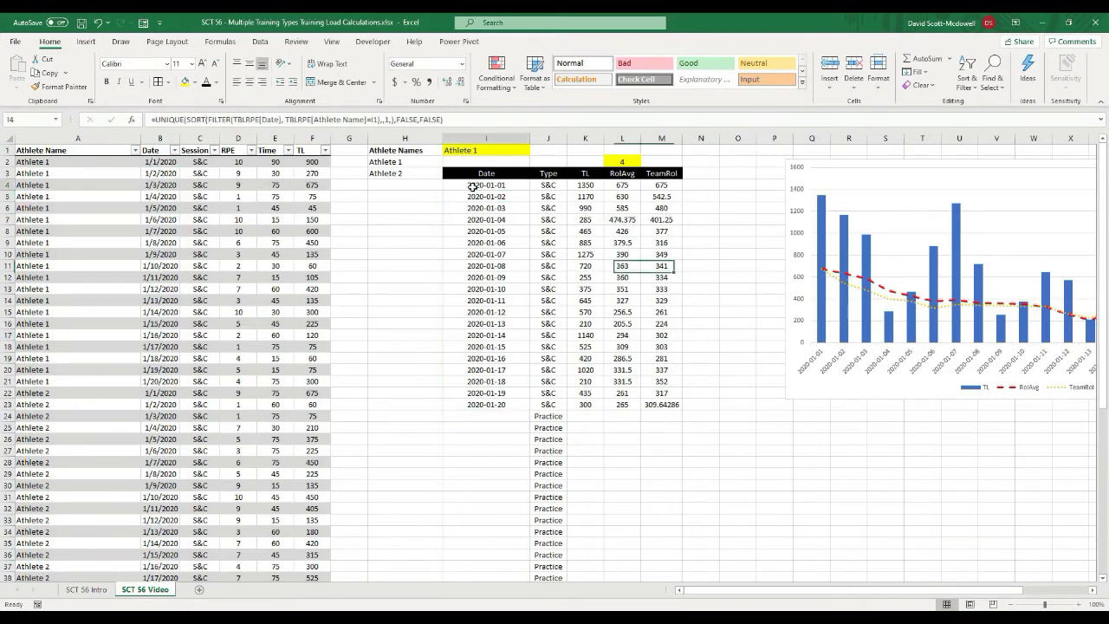
{"action": "scroll", "coordinate": [347, 371], "scroll_direction": "down", "scroll_amount": 8}
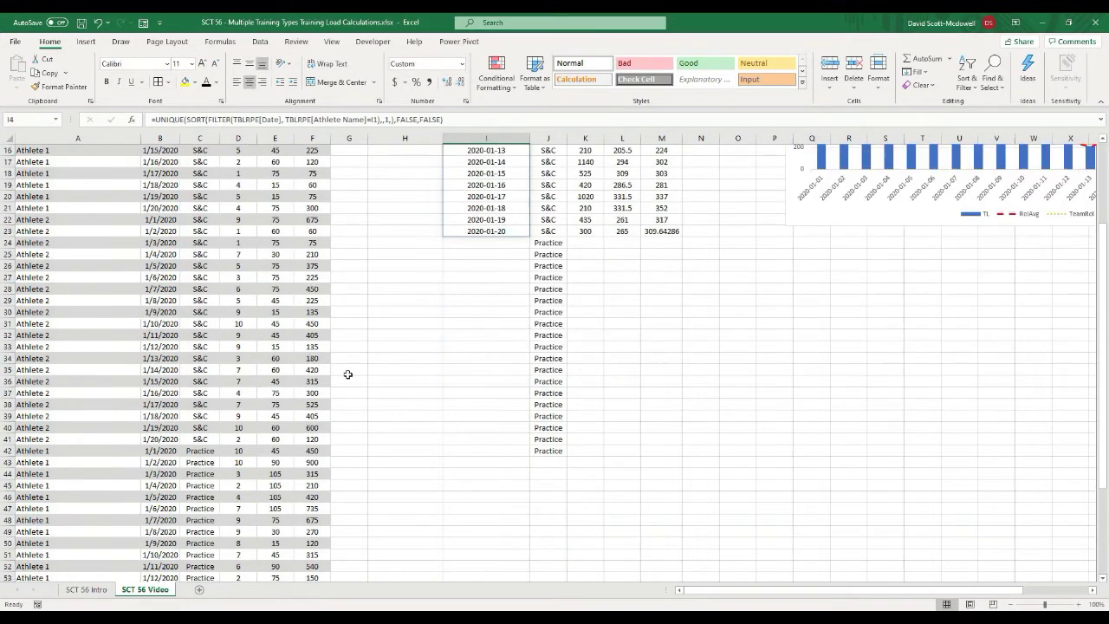
Step: Add a test row in row 61 of the source table for Athlete 1 dated 5/30/2020
{"action": "left_click", "coordinate": [52, 569]}
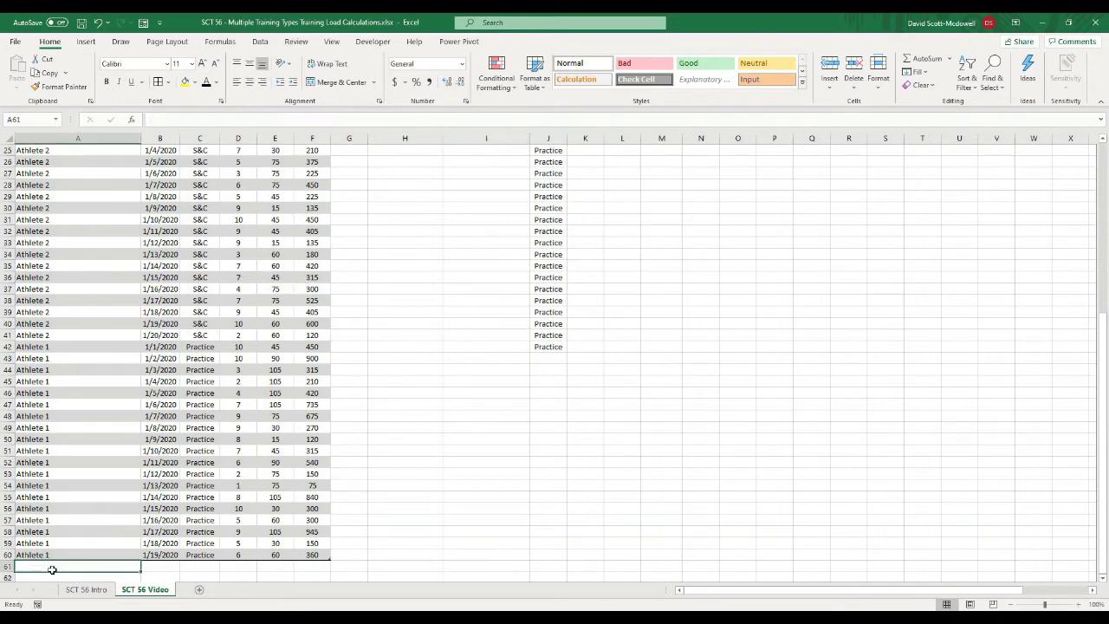
{"action": "type", "text": "Athlete 1"}
{"action": "key", "text": "Tab"}
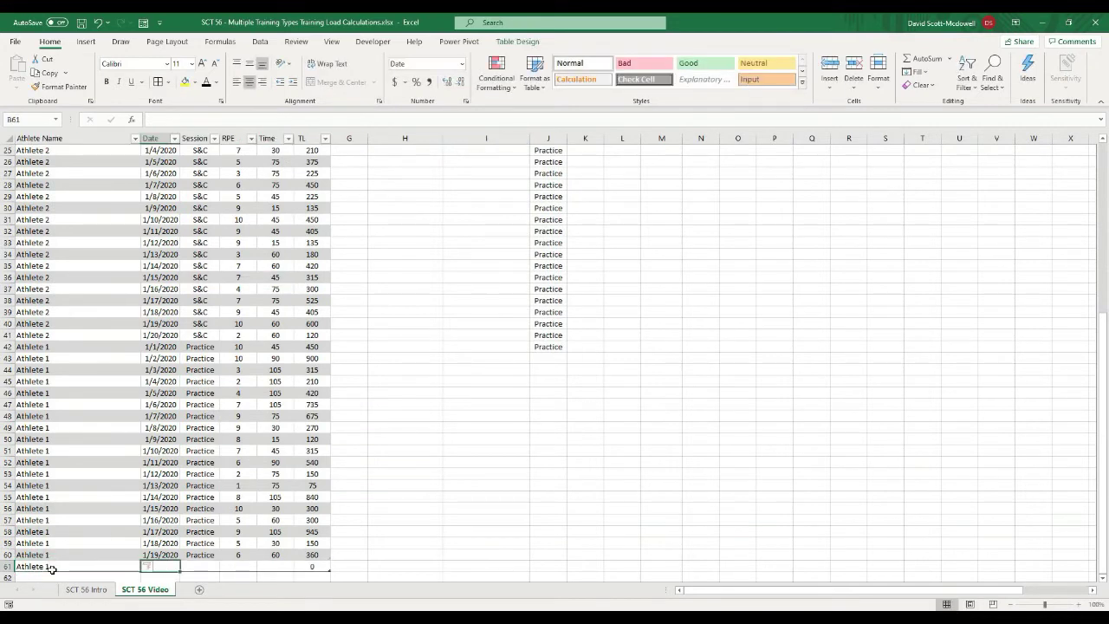
{"action": "type", "text": "5/"}
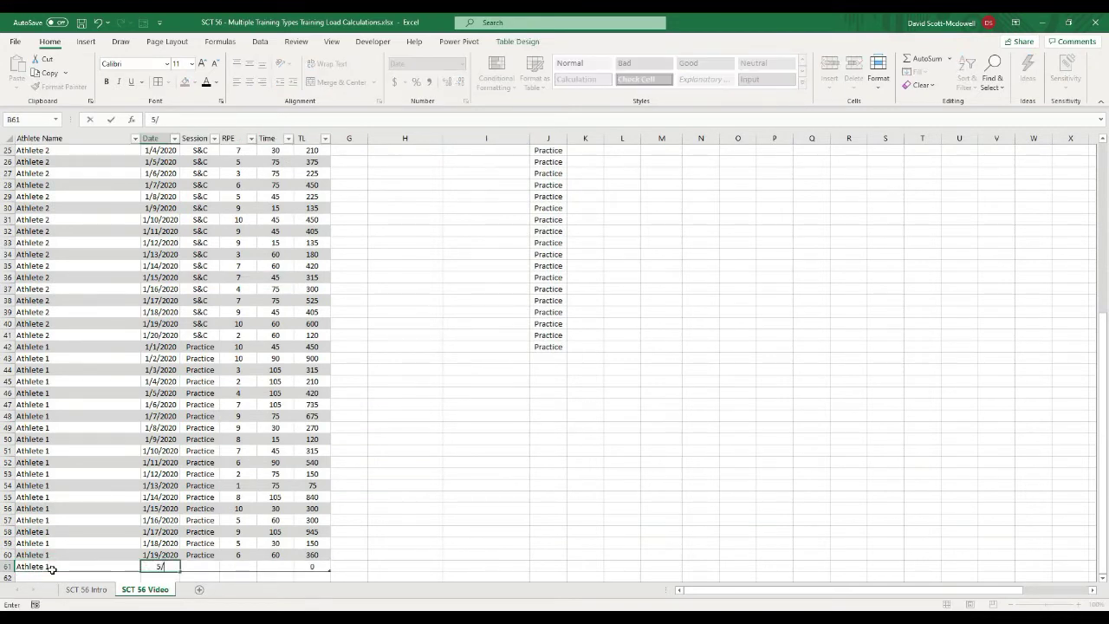
{"action": "type", "text": "30/"}
{"action": "key", "text": "Return"}
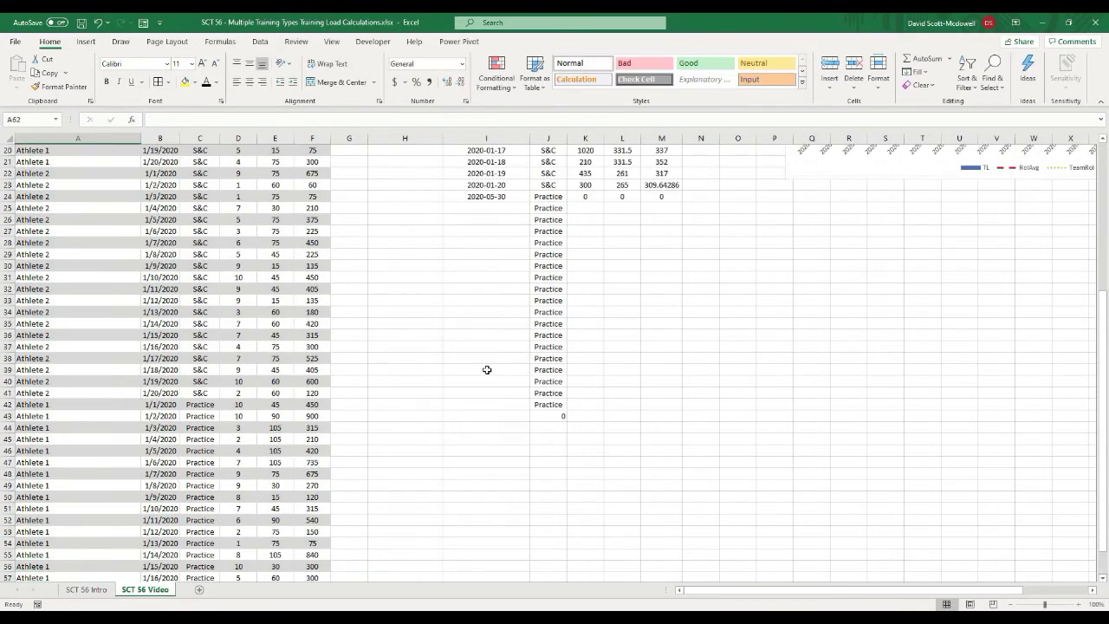
Step: Check how the summary table's date list and the training load chart respond to the new 5/30/2020 entry
{"action": "scroll", "coordinate": [487, 370], "scroll_direction": "up", "scroll_amount": 6}
{"action": "left_click", "coordinate": [485, 418]}
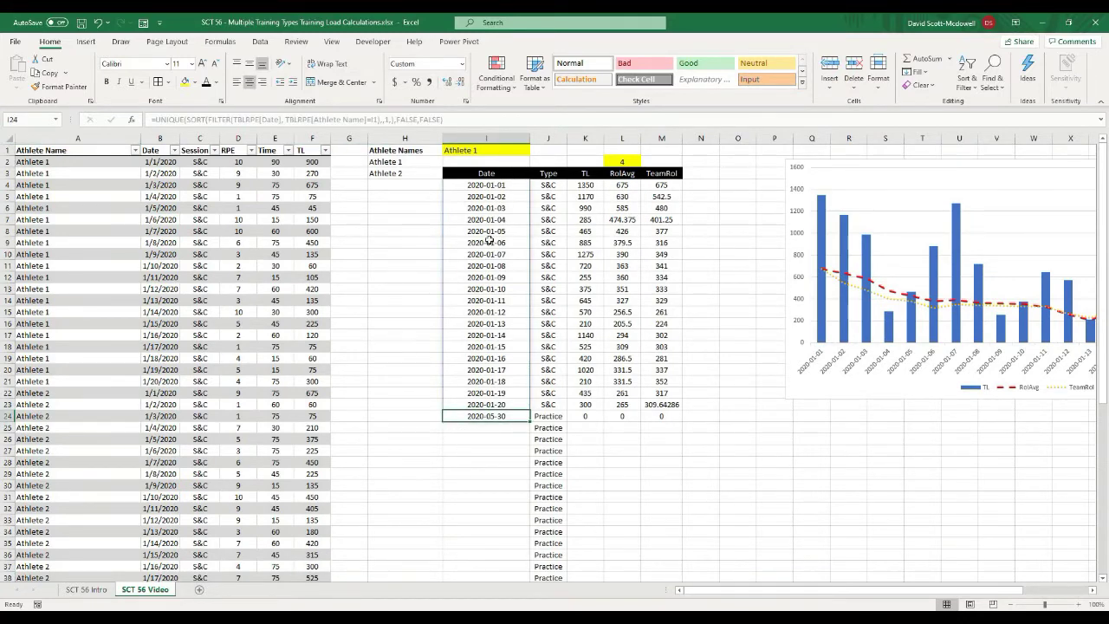
{"action": "scroll", "coordinate": [426, 464], "scroll_direction": "down", "scroll_amount": 8}
{"action": "scroll", "coordinate": [425, 481], "scroll_direction": "up", "scroll_amount": 7}
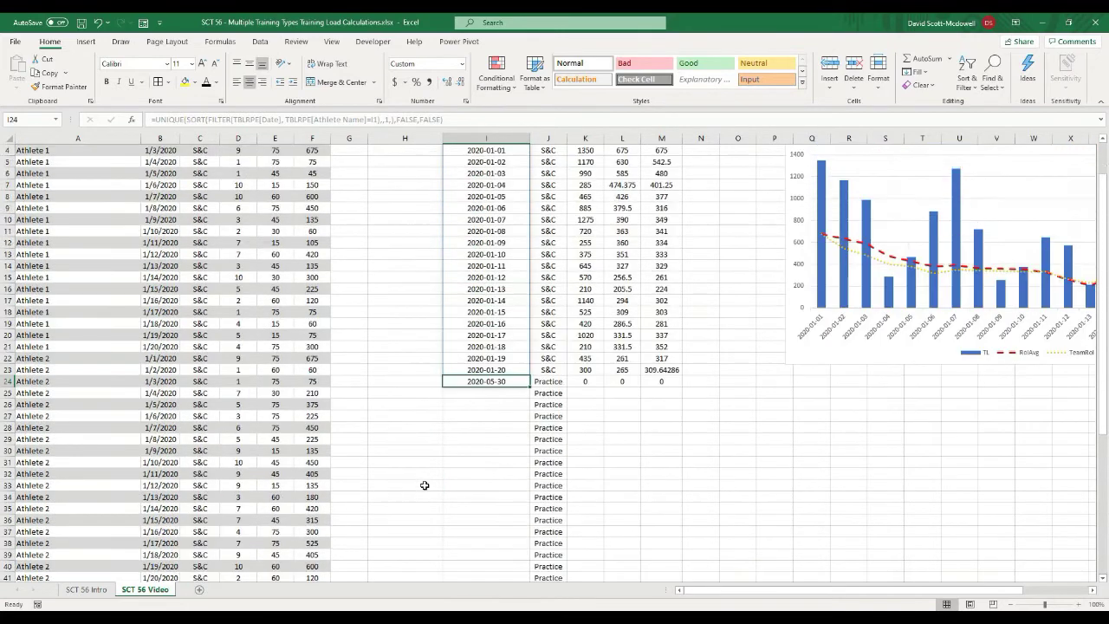
{"action": "scroll", "coordinate": [424, 485], "scroll_direction": "up", "scroll_amount": 1}
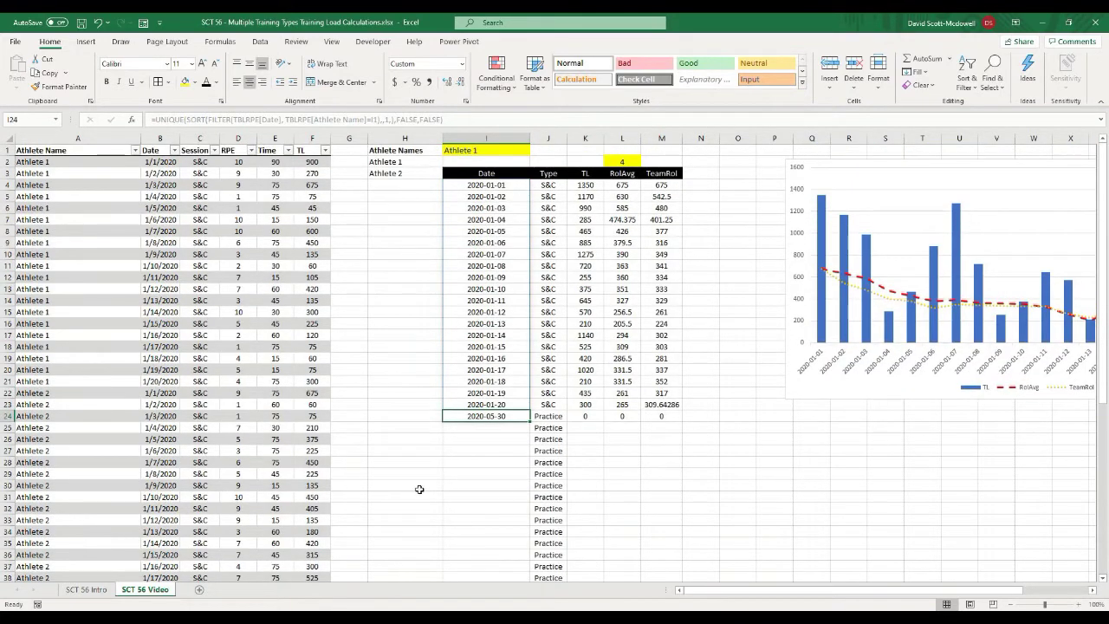
{"action": "left_click_drag", "start_coordinate": [831, 589], "coordinate": [929, 588]}
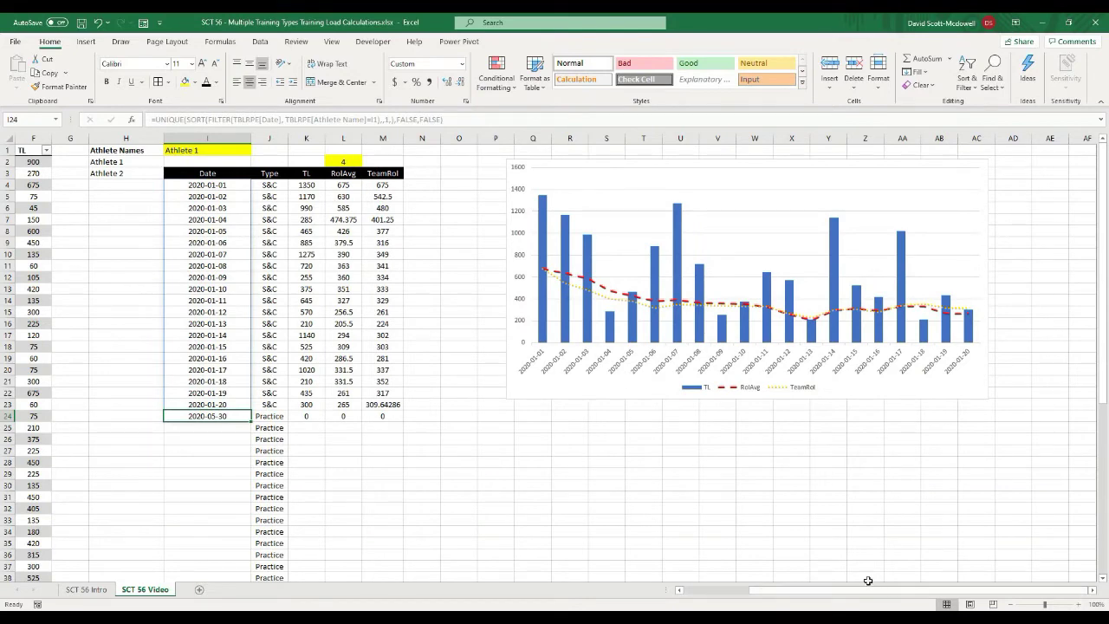
{"action": "left_click_drag", "start_coordinate": [831, 591], "coordinate": [693, 591]}
{"action": "scroll", "coordinate": [384, 510], "scroll_direction": "down", "scroll_amount": 8}
{"action": "scroll", "coordinate": [384, 509], "scroll_direction": "down", "scroll_amount": 1}
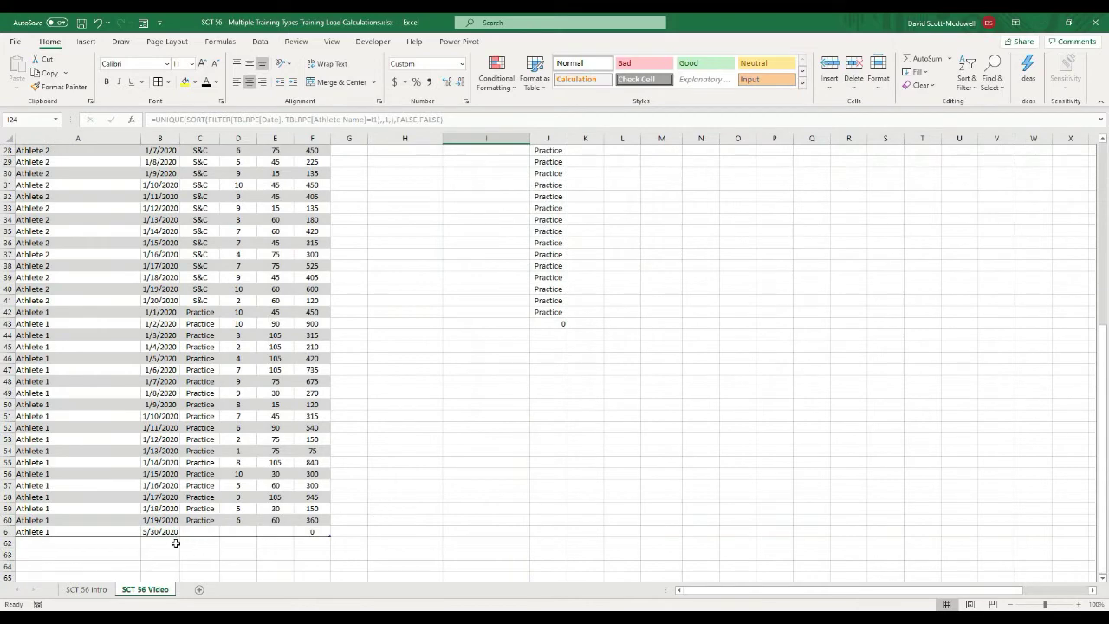
Step: Delete the 5/30/2020 test row from the source table
{"action": "left_click", "coordinate": [16, 534]}
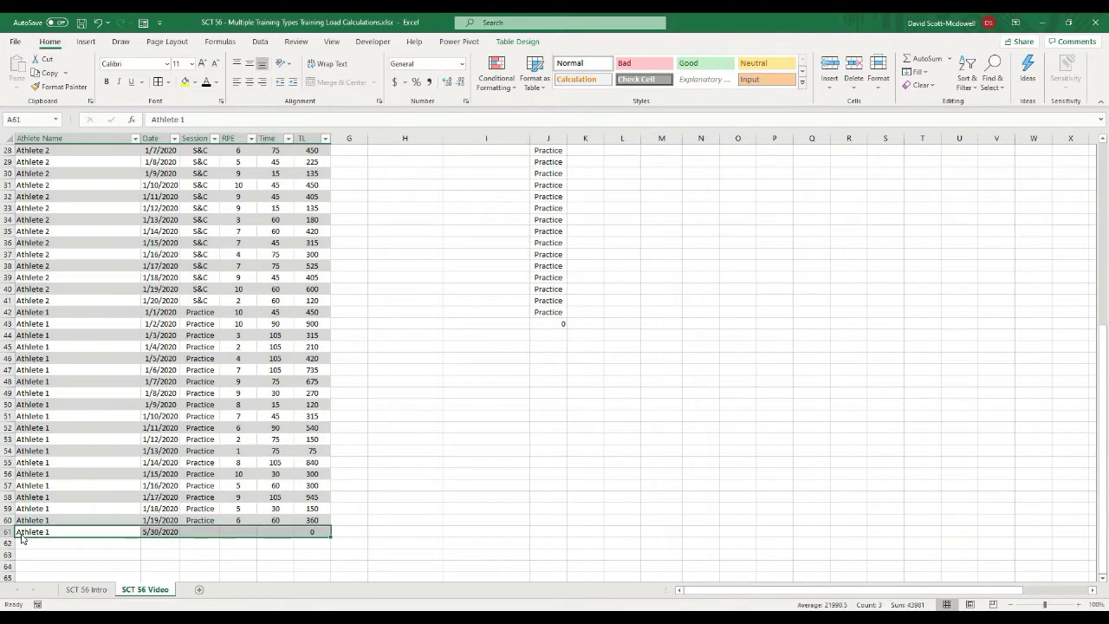
{"action": "right_click", "coordinate": [16, 534]}
{"action": "mouse_move", "coordinate": [61, 325]}
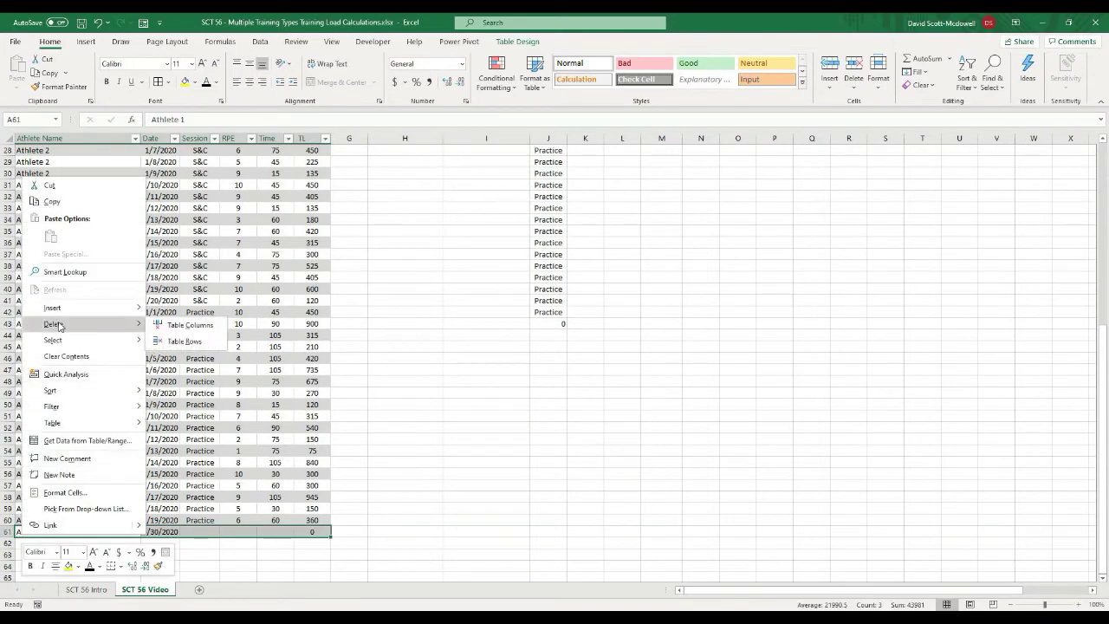
{"action": "left_click", "coordinate": [178, 342]}
{"action": "left_click", "coordinate": [404, 462]}
{"action": "scroll", "coordinate": [547, 529], "scroll_direction": "up", "scroll_amount": 9}
{"action": "scroll", "coordinate": [553, 200], "scroll_direction": "up", "scroll_amount": 1}
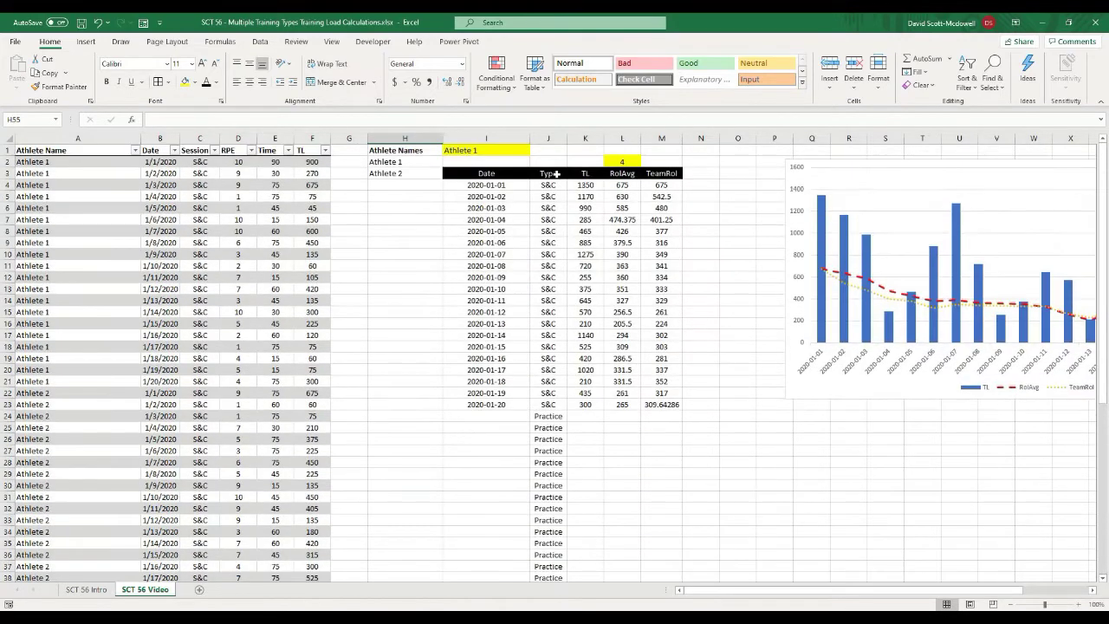
Step: Format the Type and TL headers of the summary table with a yellow fill and black text
{"action": "left_click_drag", "start_coordinate": [549, 173], "coordinate": [584, 172]}
{"action": "left_click", "coordinate": [185, 82]}
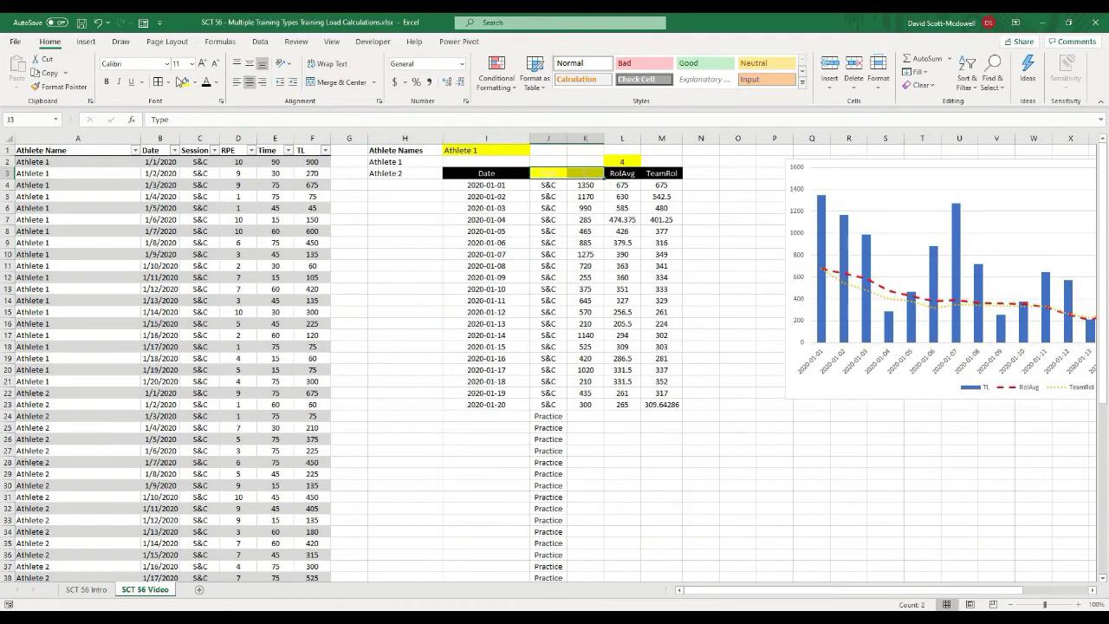
{"action": "left_click", "coordinate": [365, 279]}
{"action": "left_click_drag", "start_coordinate": [554, 175], "coordinate": [586, 173]}
{"action": "left_click", "coordinate": [206, 82]}
{"action": "left_click", "coordinate": [359, 358]}
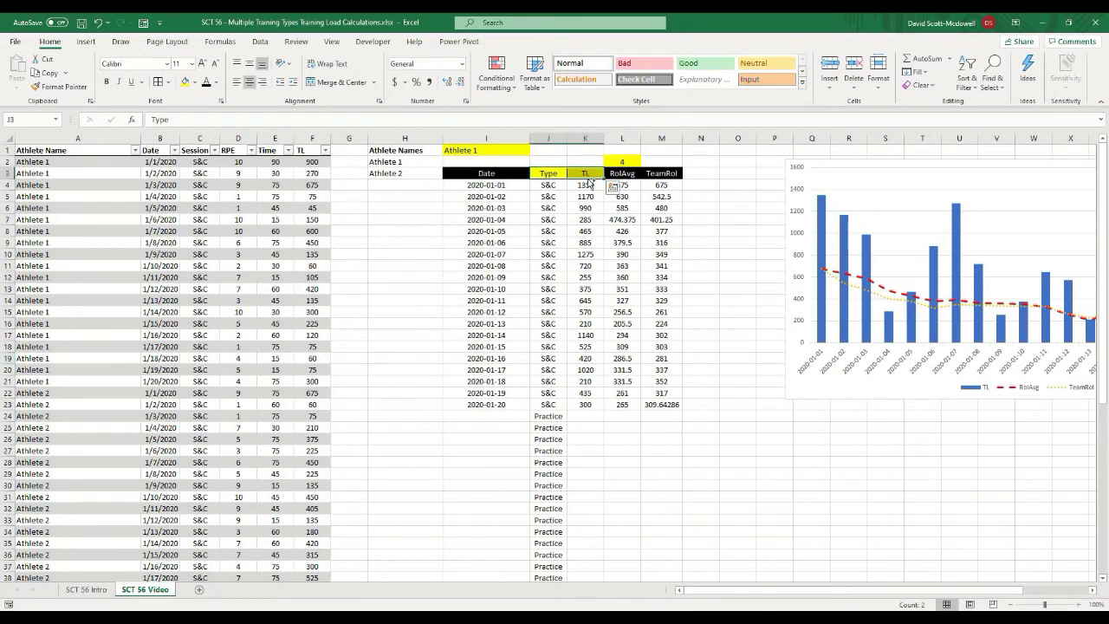
{"action": "left_click", "coordinate": [430, 379]}
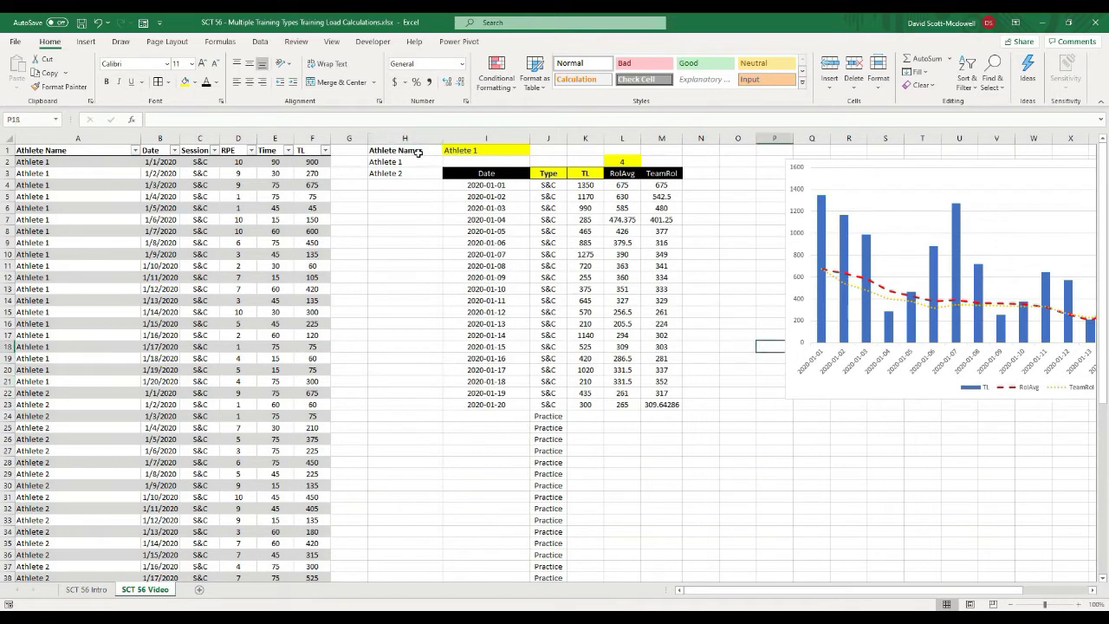
Step: Review the UNIQUE formula behind the Athlete Names list in H2 and the highlighted Type and TL headers
{"action": "left_click", "coordinate": [388, 162]}
{"action": "left_click", "coordinate": [382, 194]}
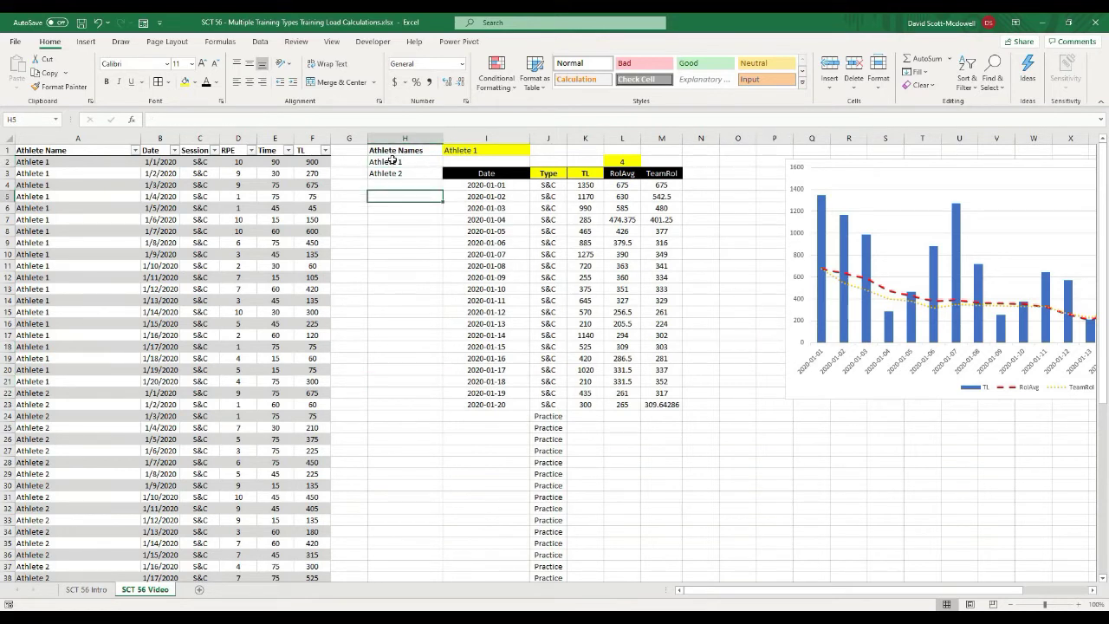
{"action": "left_click", "coordinate": [392, 162]}
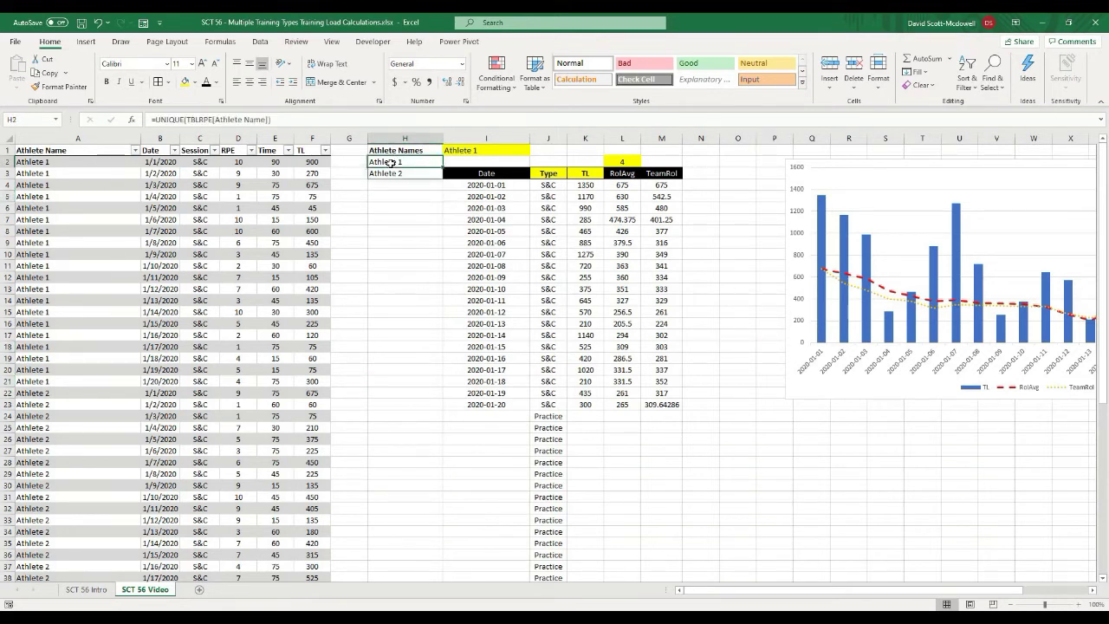
{"action": "left_click", "coordinate": [388, 208]}
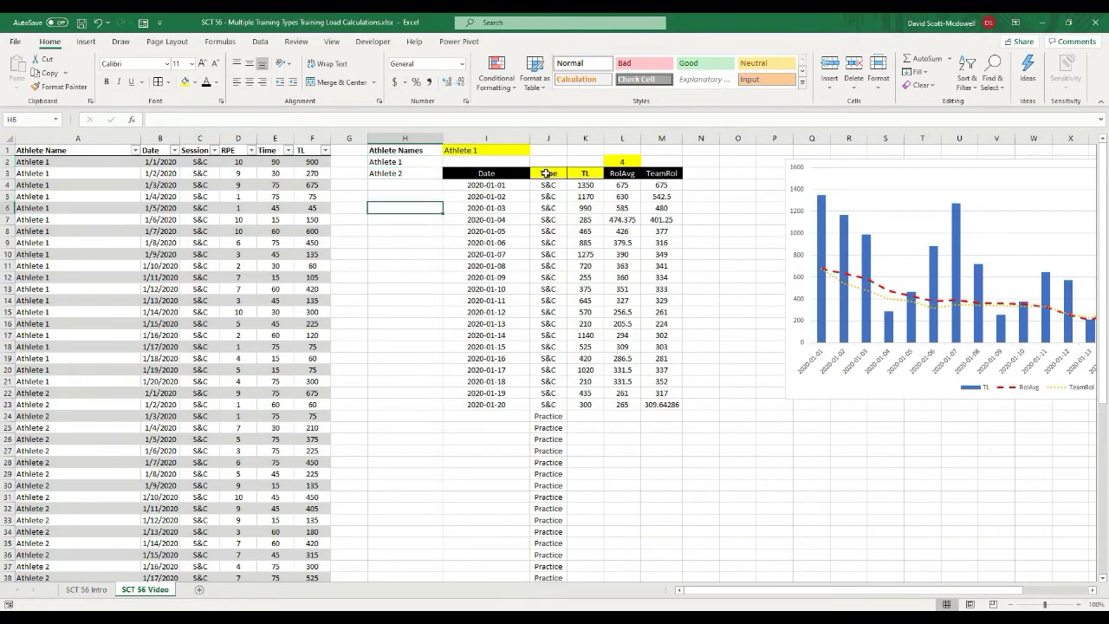
{"action": "left_click_drag", "start_coordinate": [539, 172], "coordinate": [581, 172]}
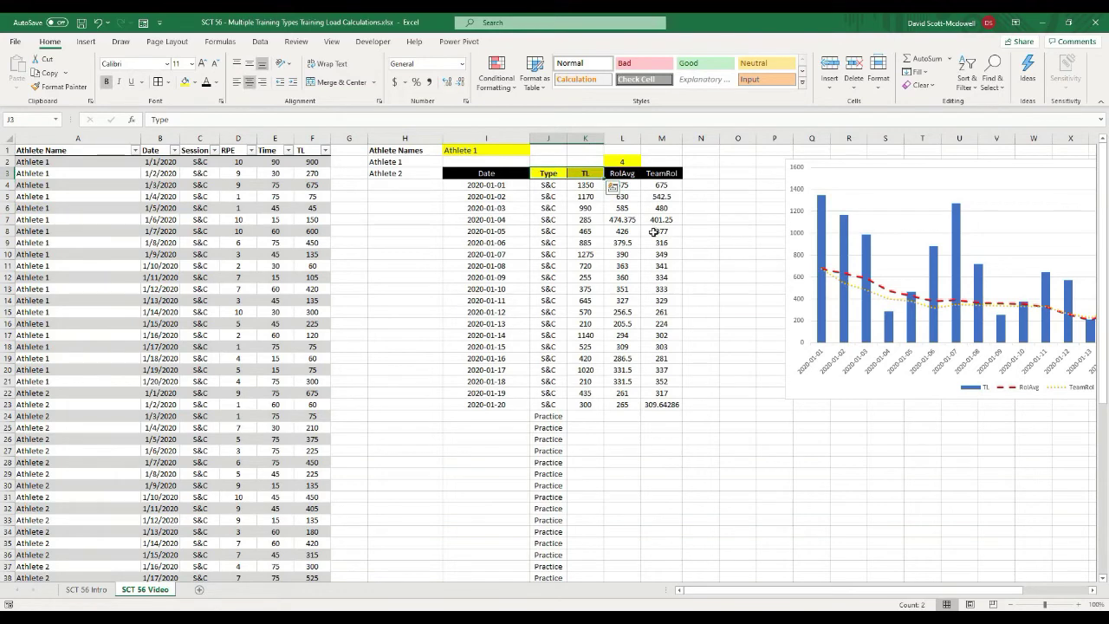
{"action": "left_click", "coordinate": [727, 195]}
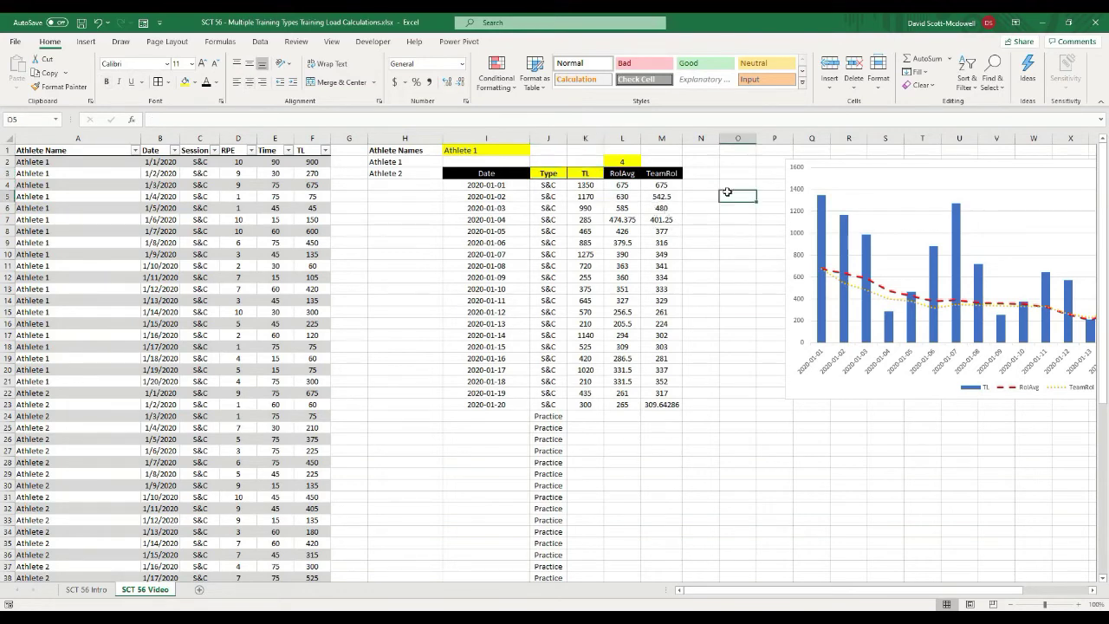
Step: Insert a new column I after the Athlete Names column and title it Session Type in I1
{"action": "right_click", "coordinate": [451, 139]}
{"action": "left_click", "coordinate": [473, 234]}
{"action": "left_click", "coordinate": [451, 151]}
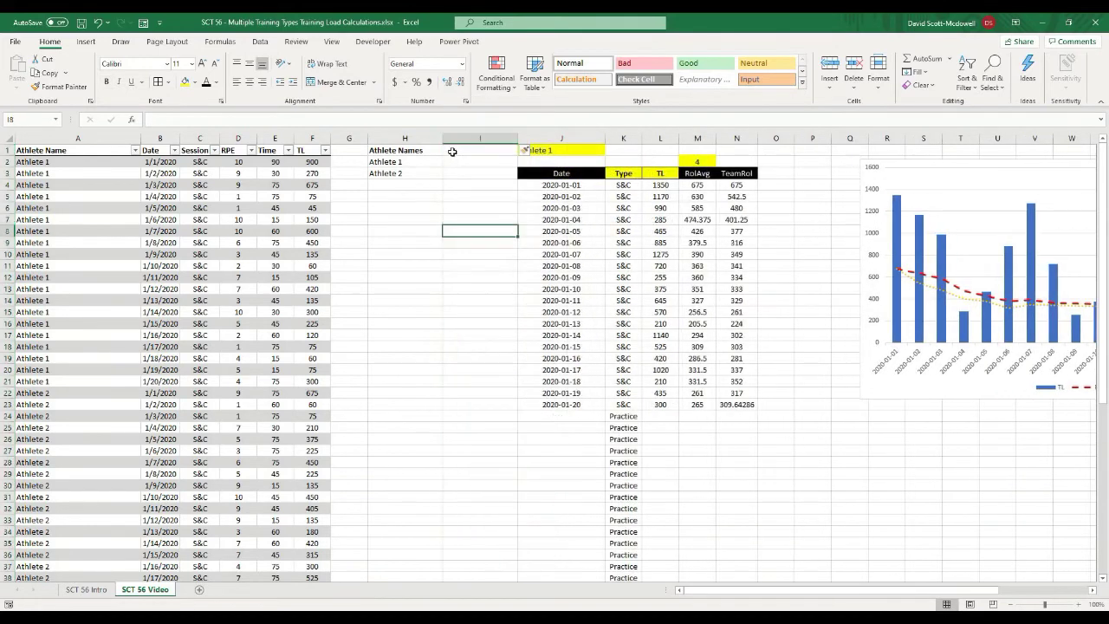
{"action": "type", "text": "S"}
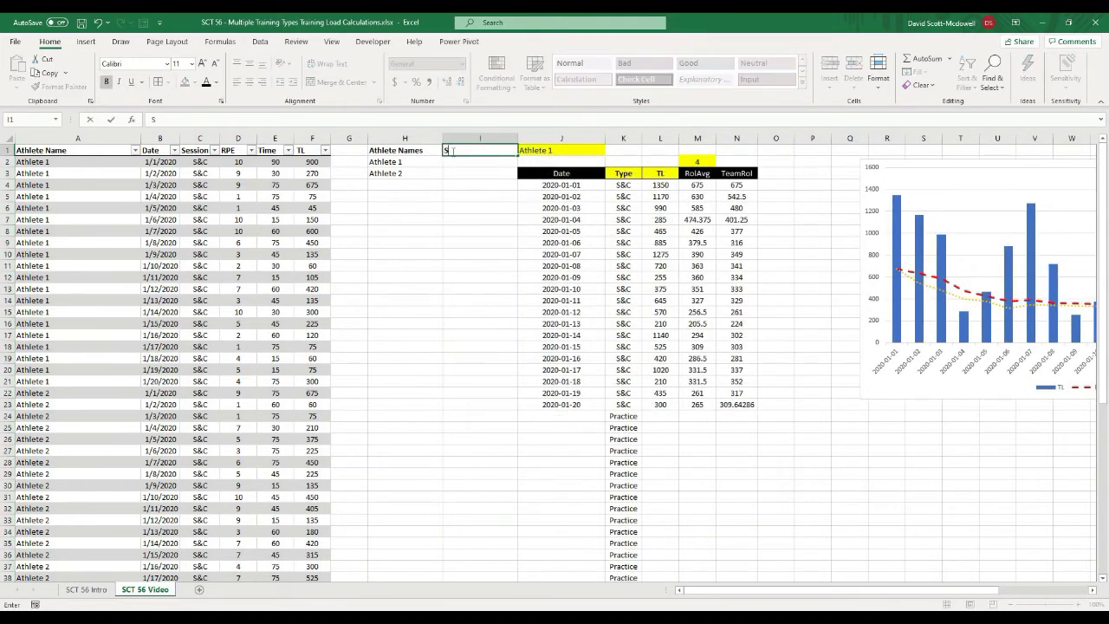
{"action": "type", "text": "ession Type"}
{"action": "key", "text": "Return"}
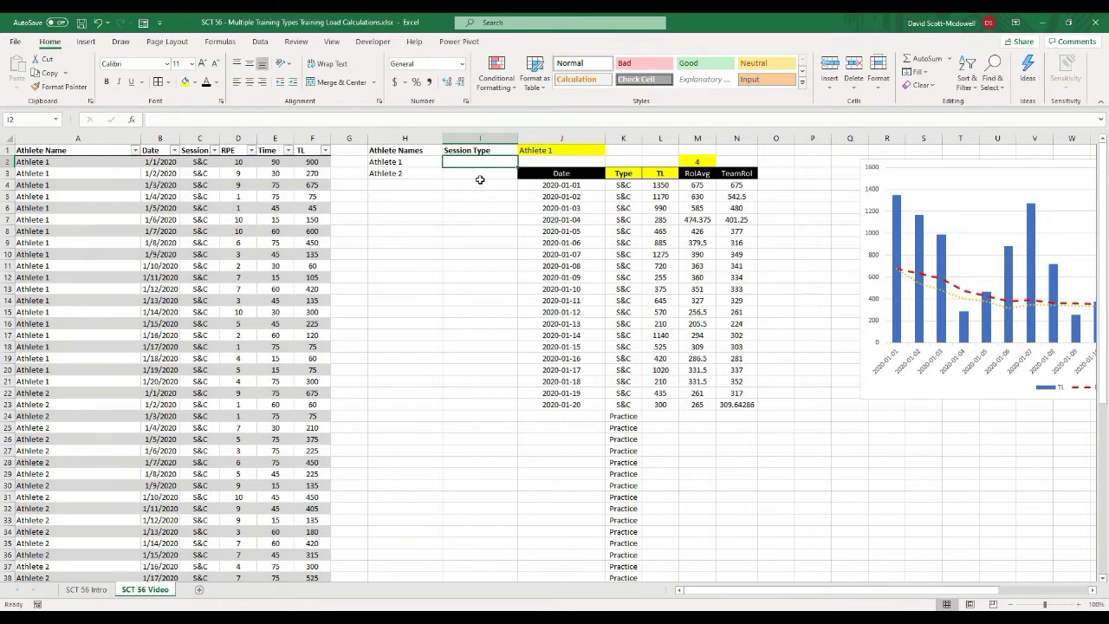
Step: Enter =UNIQUE(TBLRPE[Session]) in I2 to list the session types, and check the resulting list
{"action": "left_click", "coordinate": [472, 185]}
{"action": "left_click", "coordinate": [459, 162]}
{"action": "type", "text": "=unique("}
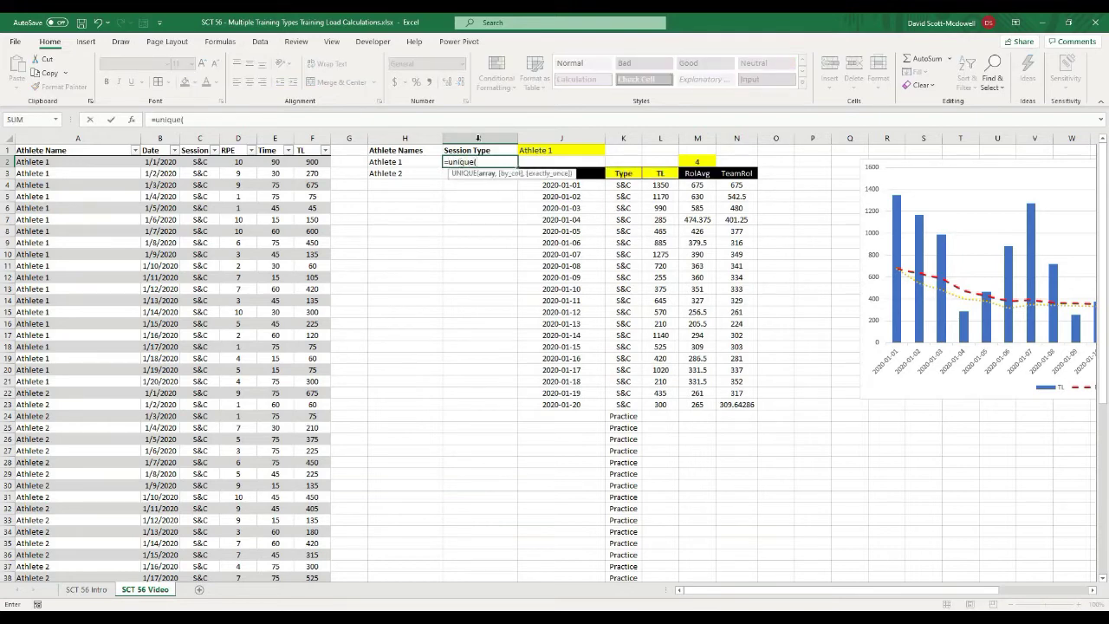
{"action": "left_click", "coordinate": [196, 145]}
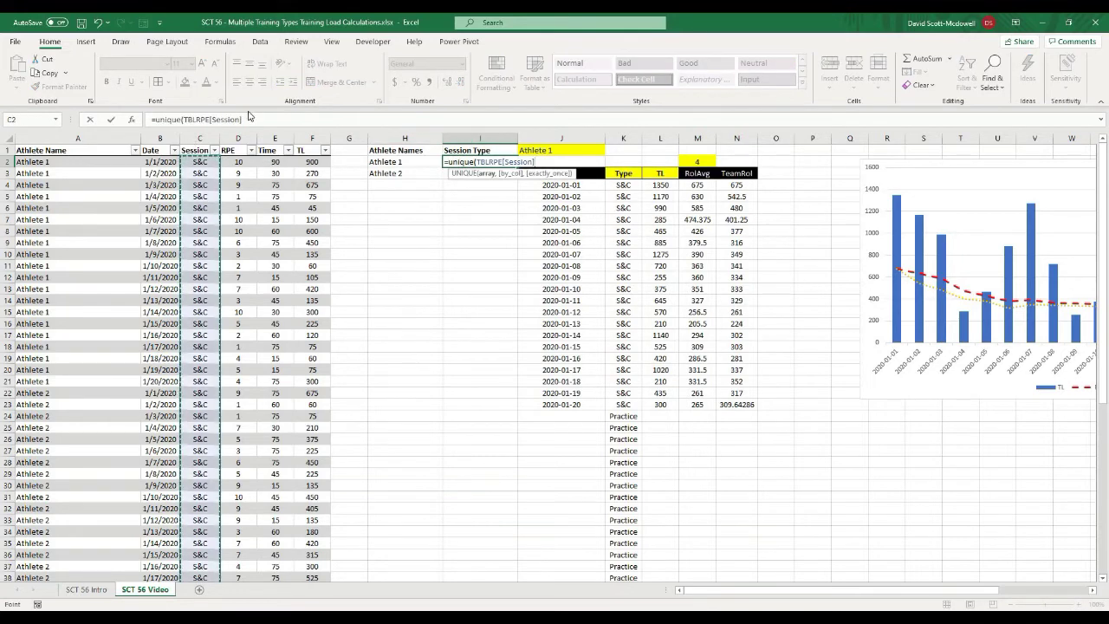
{"action": "left_click", "coordinate": [251, 119]}
{"action": "type", "text": ")"}
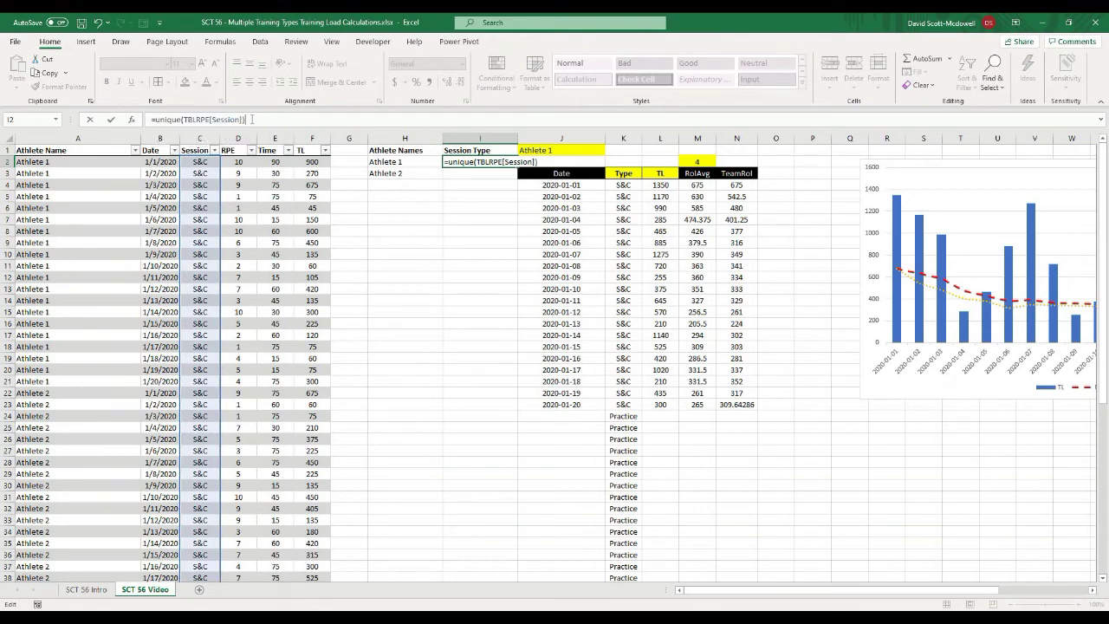
{"action": "key", "text": "Return"}
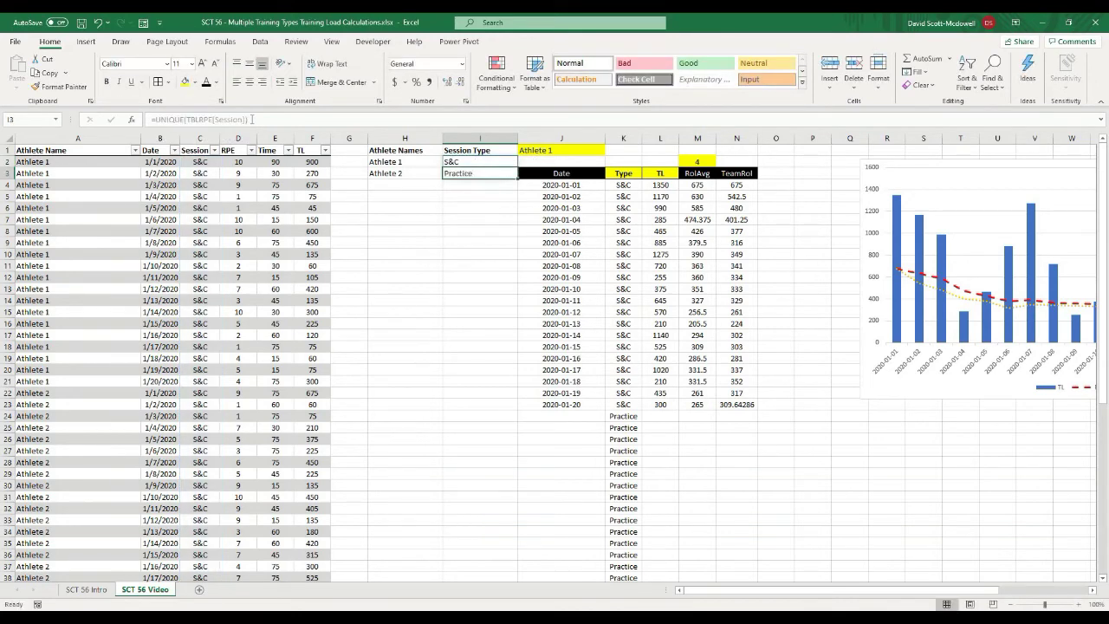
{"action": "left_click", "coordinate": [458, 230]}
{"action": "left_click", "coordinate": [466, 164]}
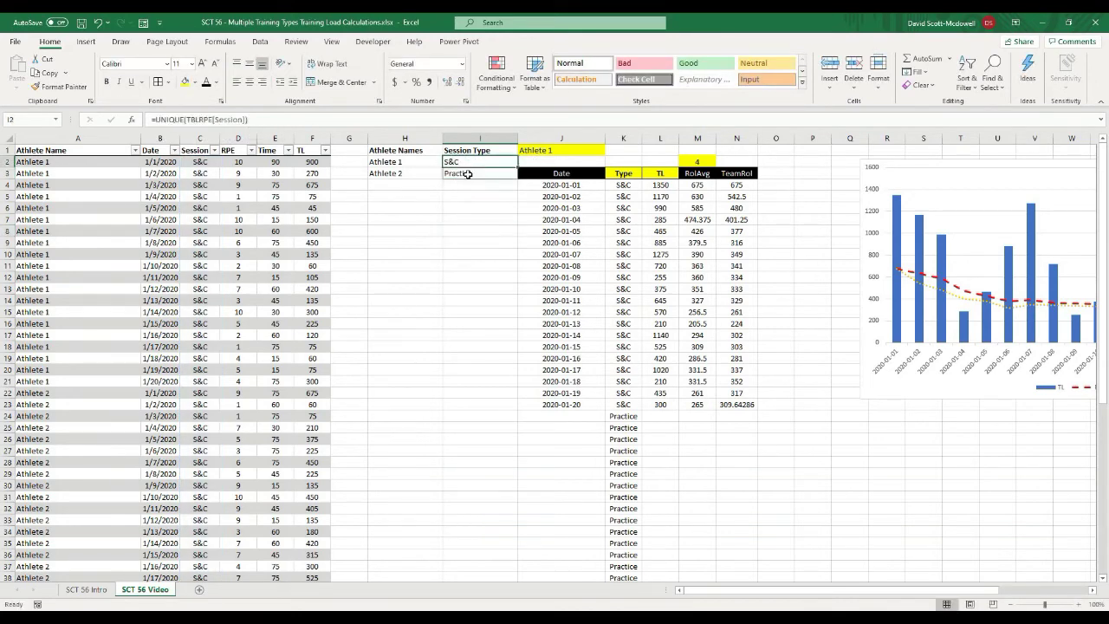
Step: Enter Game as a test session in C61 of the source table and check the Session Type list
{"action": "left_click", "coordinate": [468, 223]}
{"action": "scroll", "coordinate": [272, 465], "scroll_direction": "down", "scroll_amount": 12}
{"action": "scroll", "coordinate": [185, 463], "scroll_direction": "down", "scroll_amount": 4}
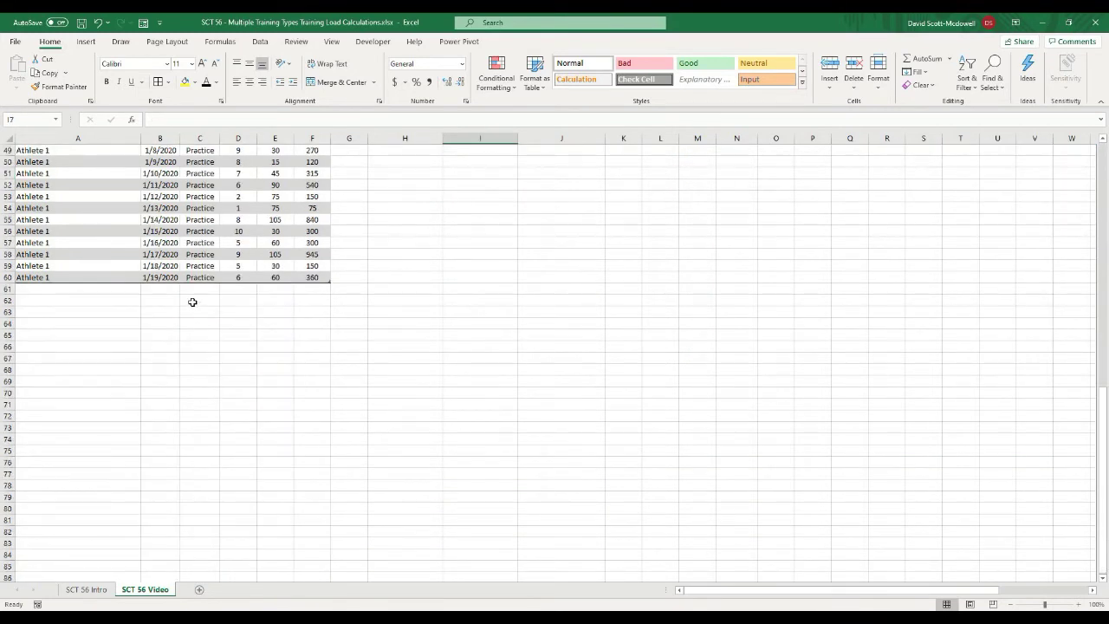
{"action": "left_click", "coordinate": [198, 289]}
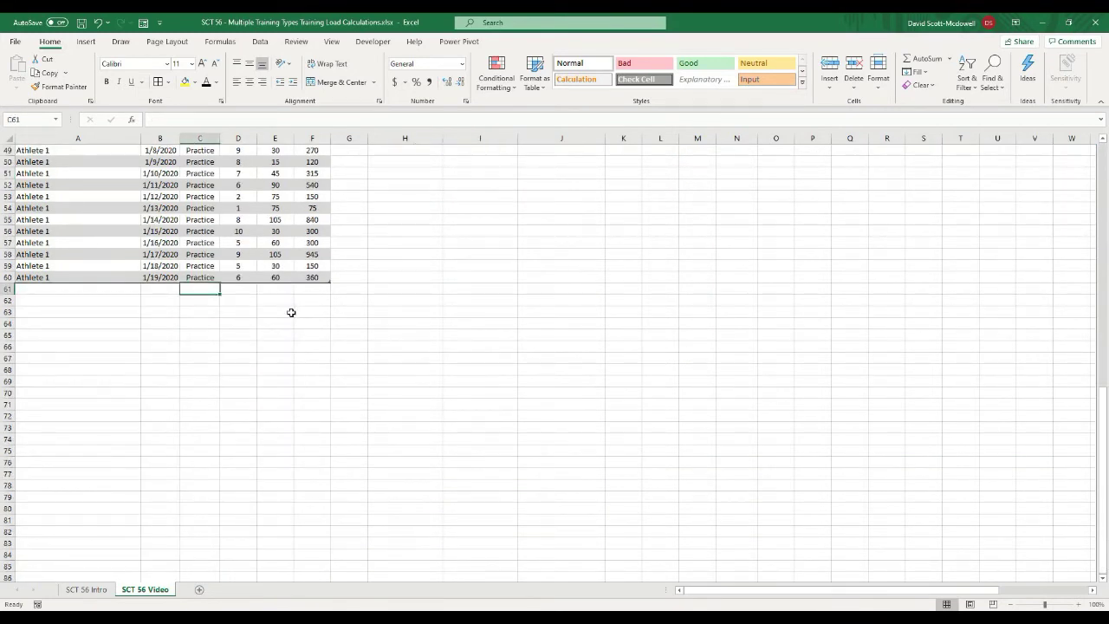
{"action": "type", "text": "Game"}
{"action": "key", "text": "Return"}
{"action": "scroll", "coordinate": [562, 287], "scroll_direction": "up", "scroll_amount": 16}
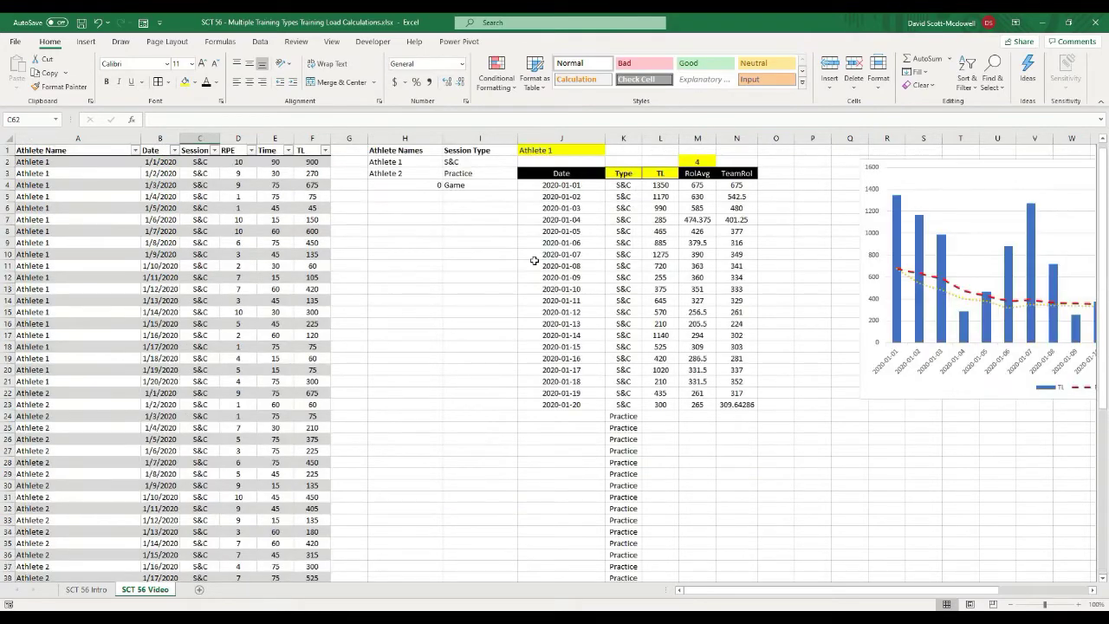
{"action": "left_click_drag", "start_coordinate": [471, 162], "coordinate": [465, 182]}
{"action": "left_click", "coordinate": [464, 194]}
{"action": "left_click", "coordinate": [457, 251]}
Step: Delete the Game test row from the source table and return to the summary table's Type header
{"action": "scroll", "coordinate": [237, 442], "scroll_direction": "down", "scroll_amount": 1}
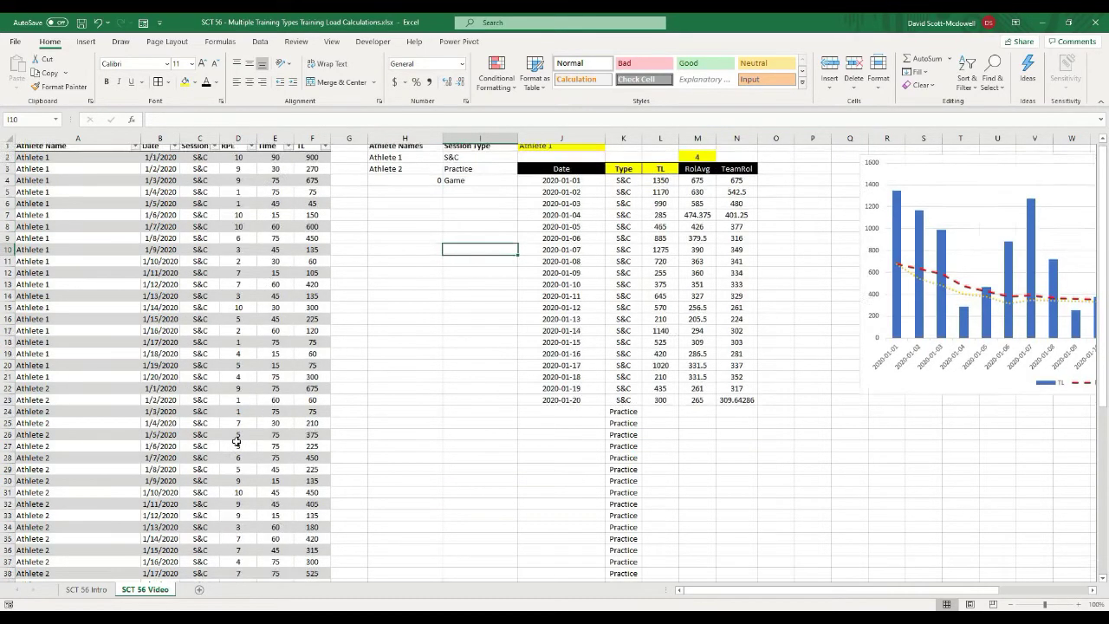
{"action": "scroll", "coordinate": [32, 413], "scroll_direction": "down", "scroll_amount": 17}
{"action": "right_click", "coordinate": [18, 254]}
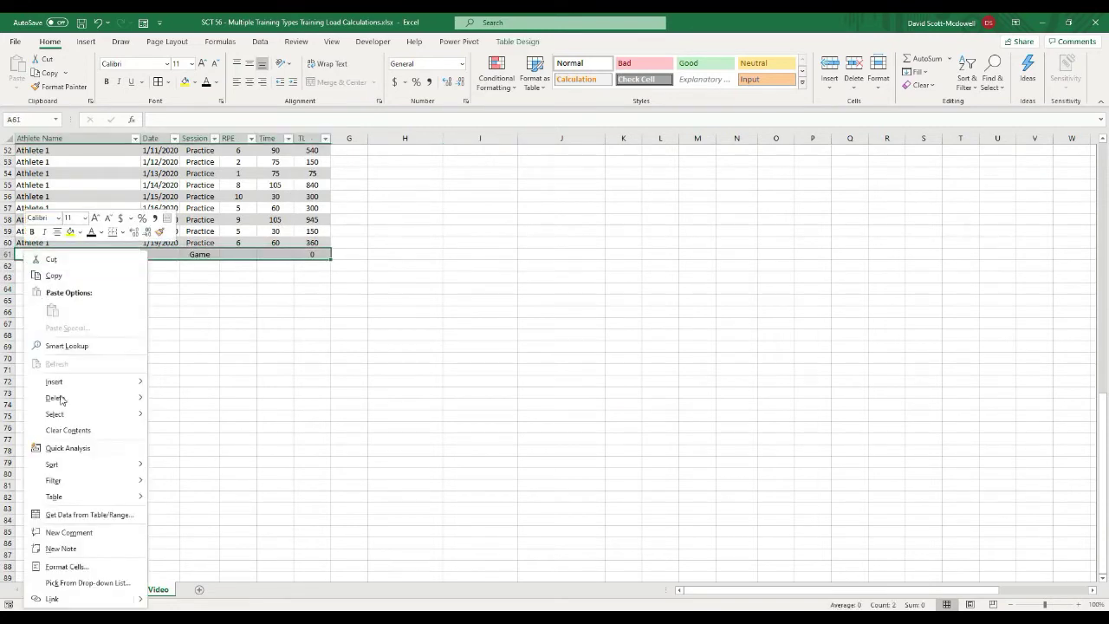
{"action": "left_click", "coordinate": [459, 392]}
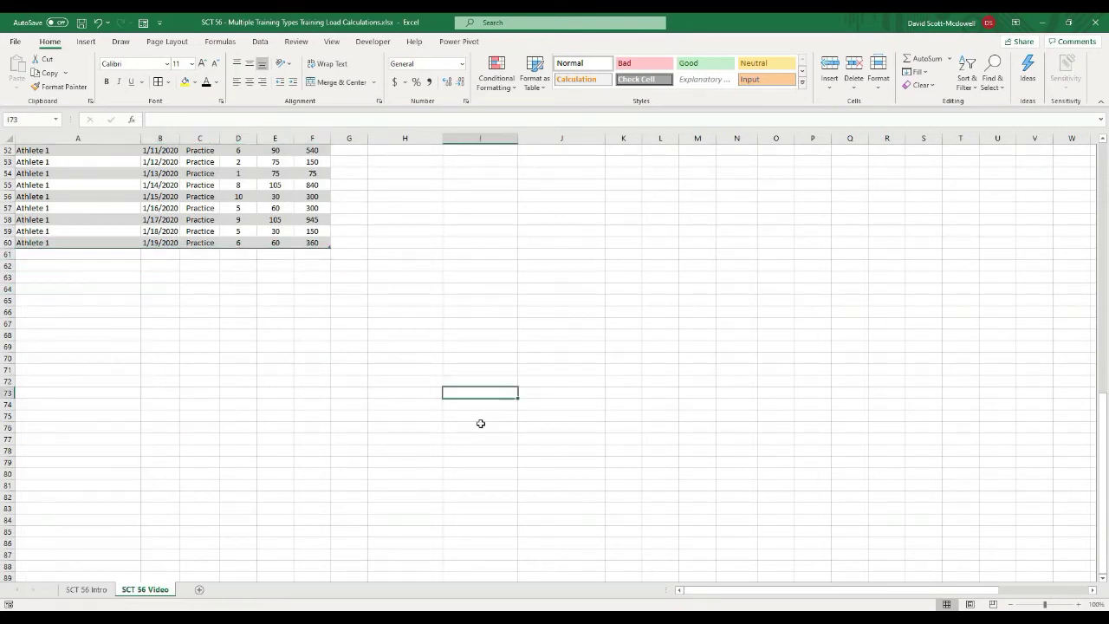
{"action": "scroll", "coordinate": [477, 423], "scroll_direction": "up", "scroll_amount": 17}
{"action": "left_click", "coordinate": [625, 173]}
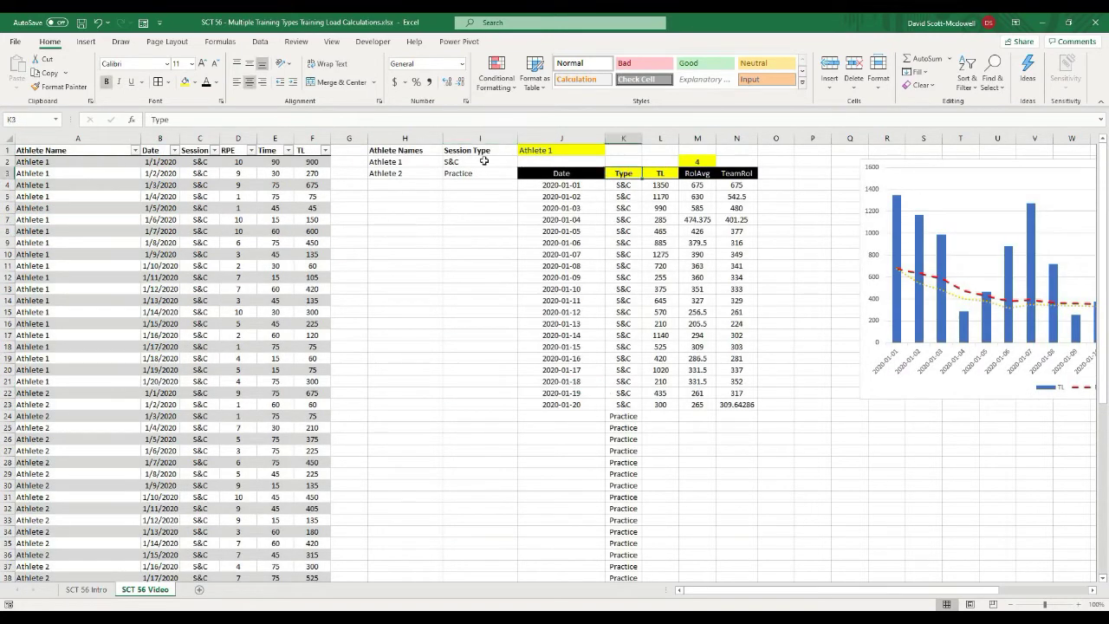
{"action": "left_click", "coordinate": [463, 163]}
{"action": "left_click", "coordinate": [478, 229]}
{"action": "left_click", "coordinate": [617, 176]}
{"action": "key", "text": "Down"}
{"action": "key", "text": "Down"}
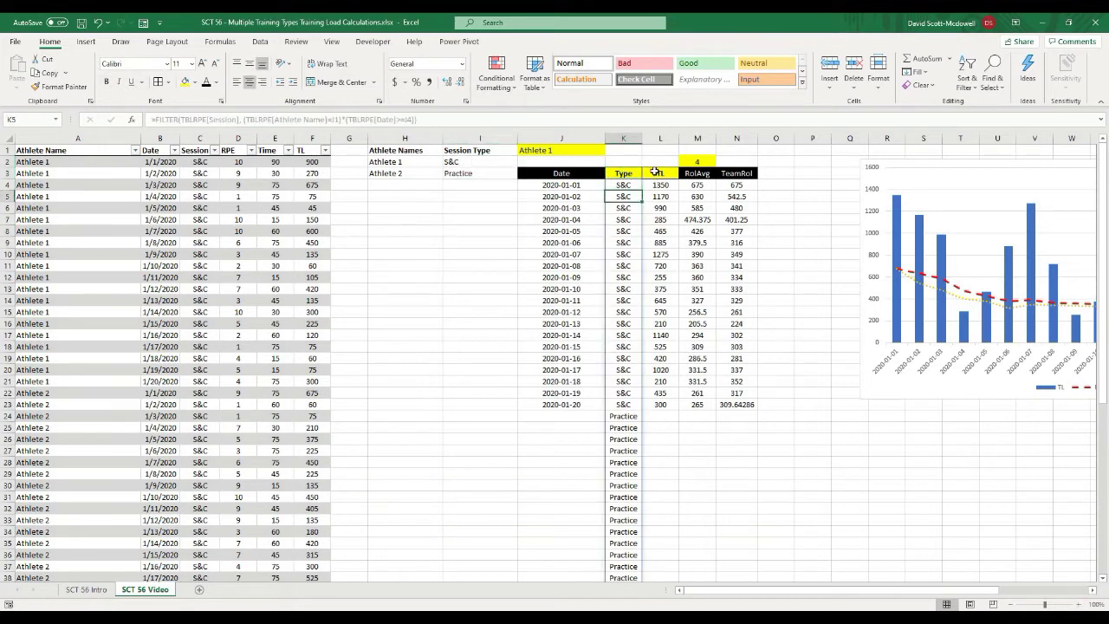
Step: Add list data validation to the Type and TL headers in K3:L3, using the spilled session types =$I$2# as the source
{"action": "left_click_drag", "start_coordinate": [660, 173], "coordinate": [623, 174]}
{"action": "left_click", "coordinate": [260, 41]}
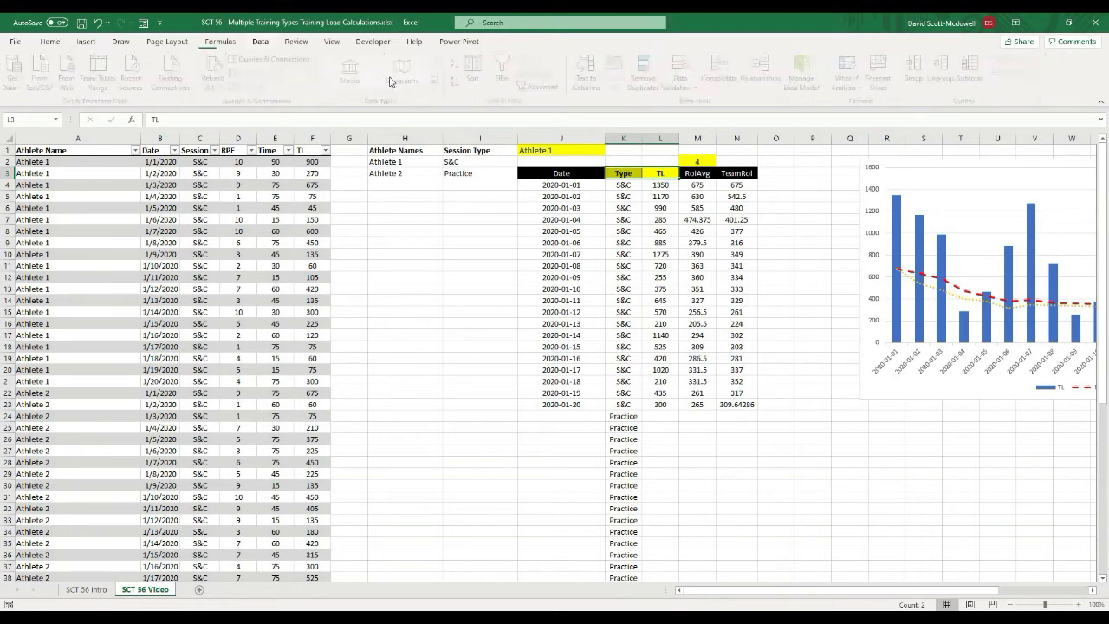
{"action": "left_click", "coordinate": [684, 84]}
{"action": "left_click", "coordinate": [701, 104]}
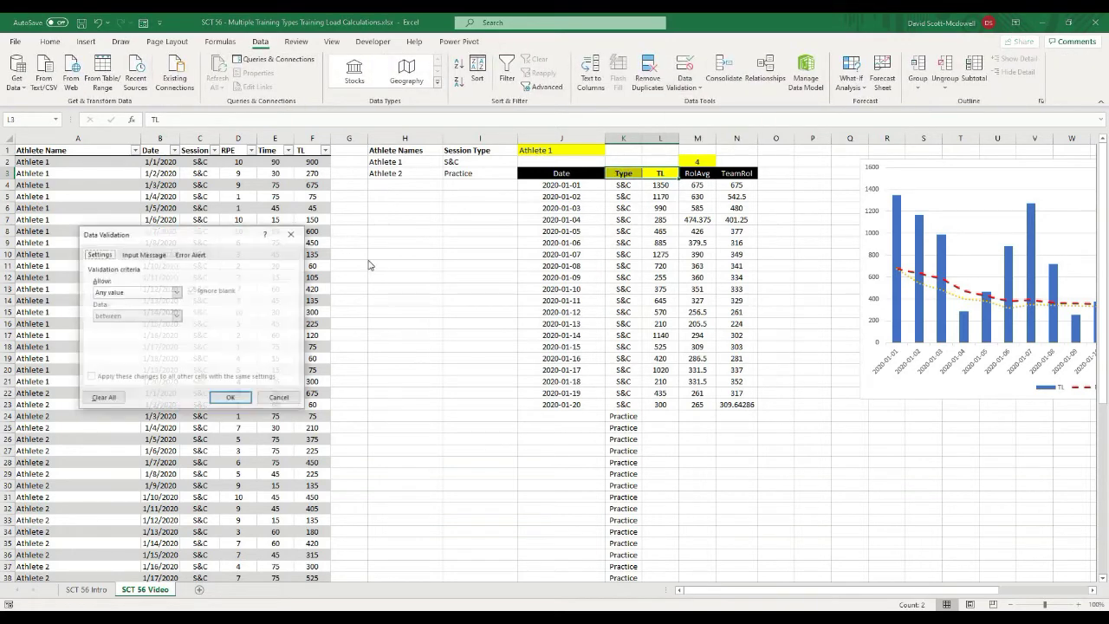
{"action": "left_click", "coordinate": [176, 292]}
{"action": "key", "text": "Return"}
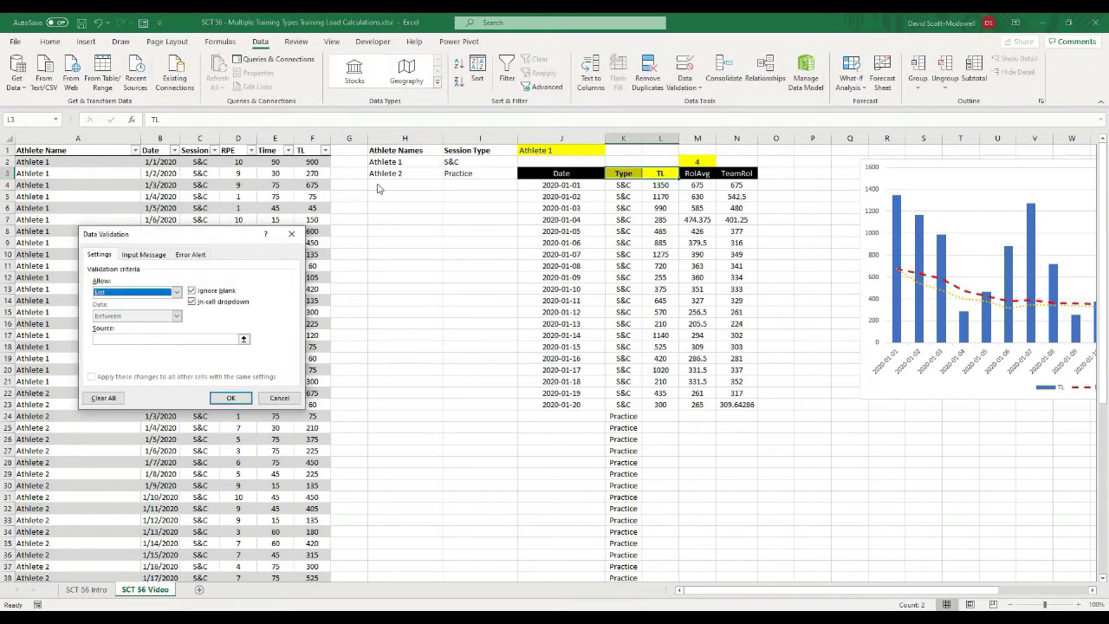
{"action": "left_click", "coordinate": [245, 340]}
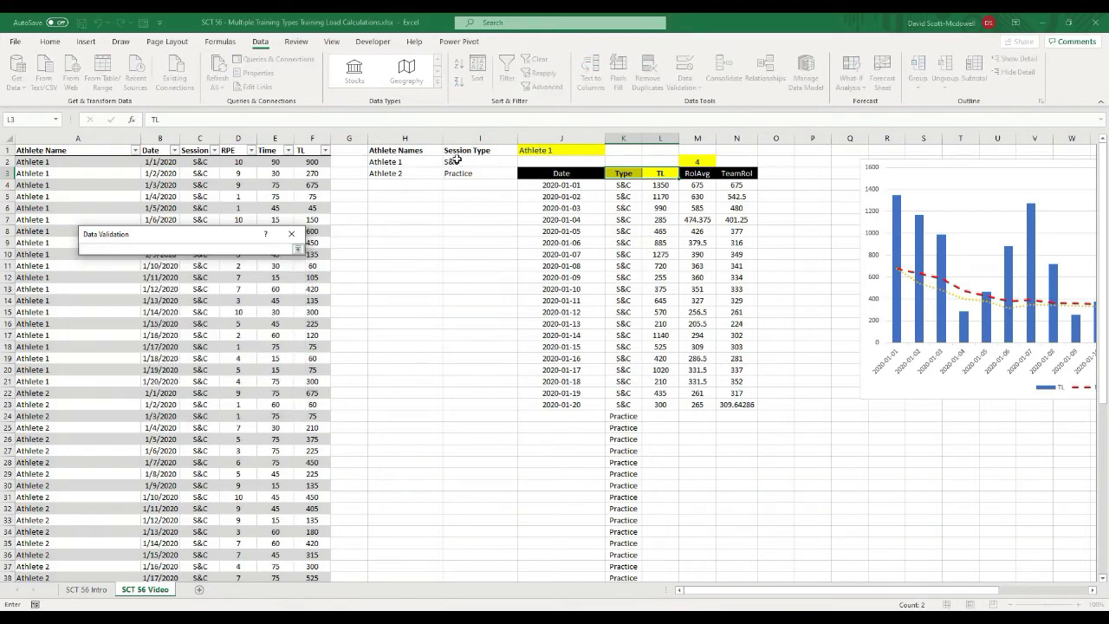
{"action": "left_click", "coordinate": [454, 162]}
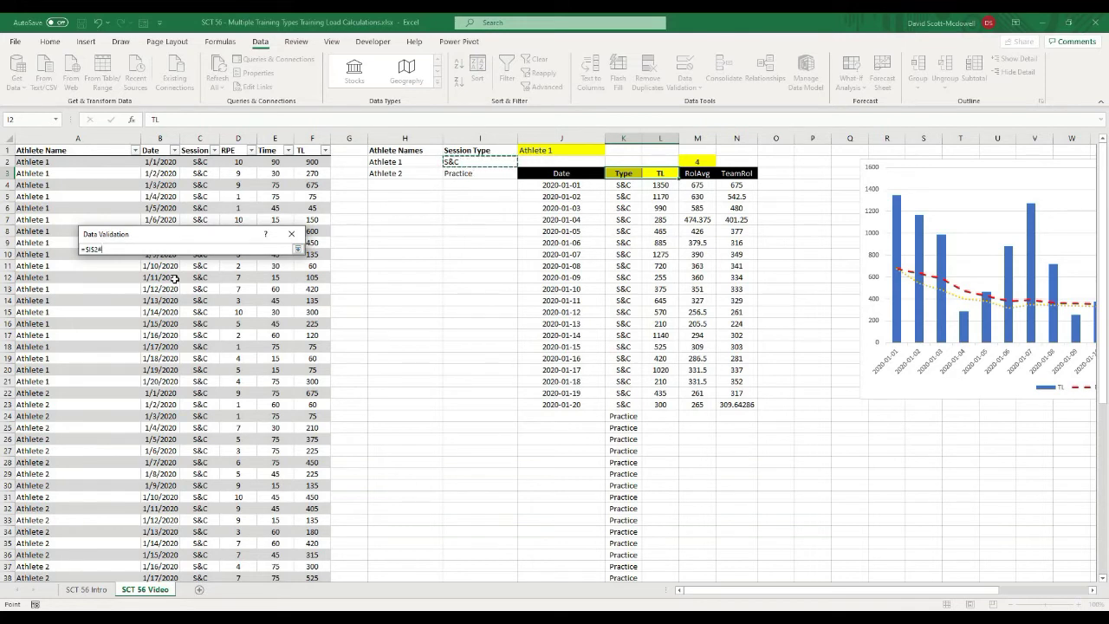
{"action": "type", "text": "#"}
{"action": "left_click", "coordinate": [298, 250]}
{"action": "left_click", "coordinate": [229, 400]}
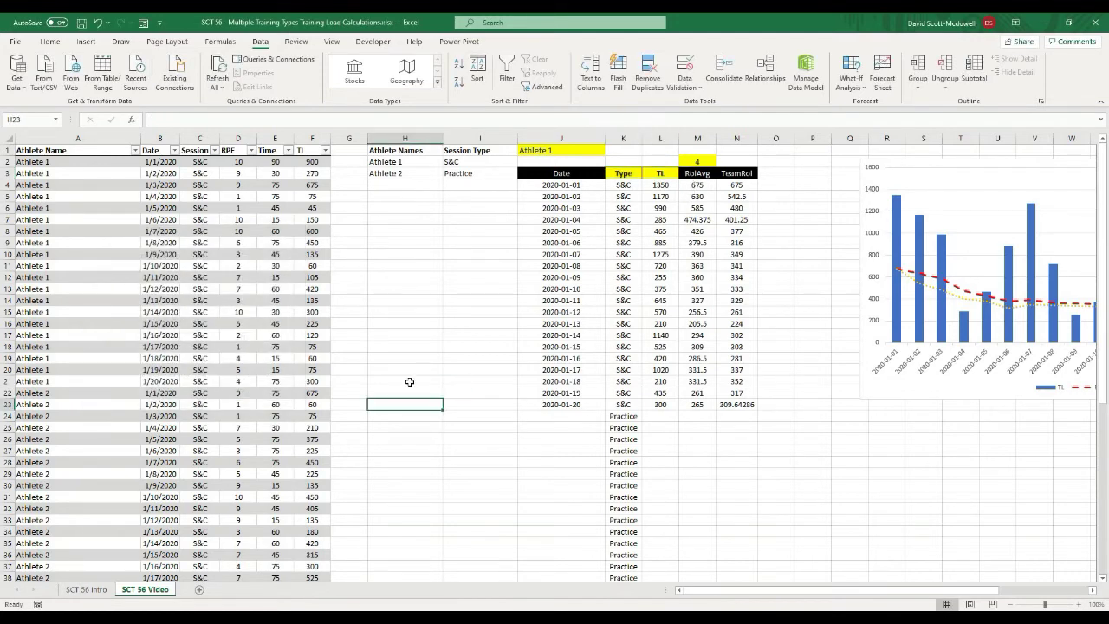
Step: Try the session list in the Type header K3 and set it to S&C
{"action": "left_click", "coordinate": [622, 173]}
{"action": "left_click", "coordinate": [647, 174]}
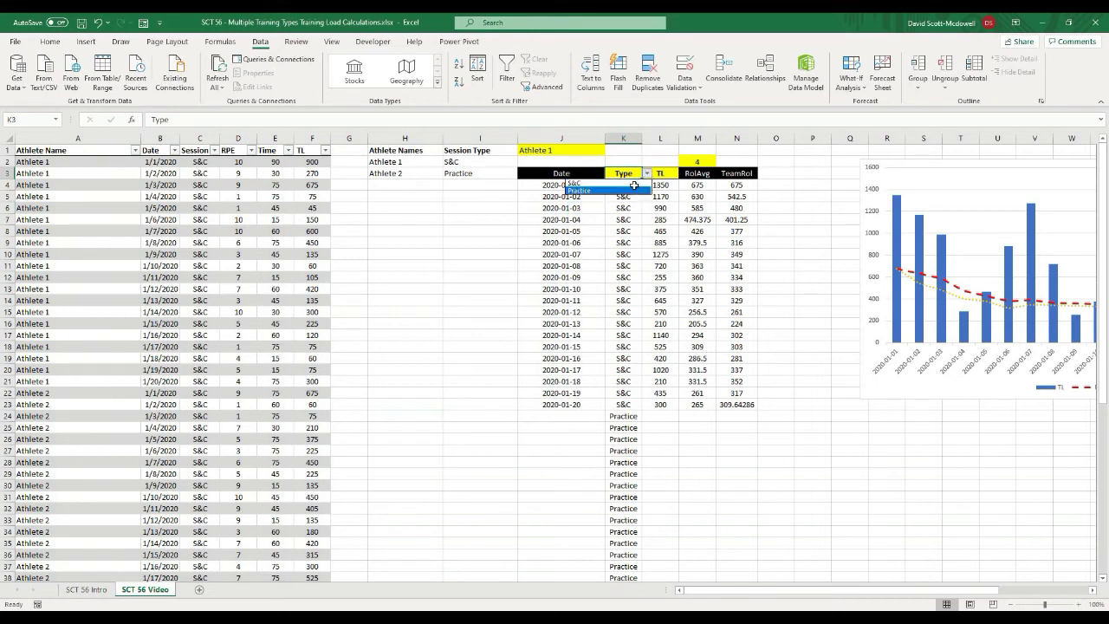
{"action": "left_click", "coordinate": [634, 189]}
{"action": "left_click", "coordinate": [646, 173]}
Step: Set the TL header L3 to Practice from its session list and check the choices offered in both headers
{"action": "left_click", "coordinate": [670, 172]}
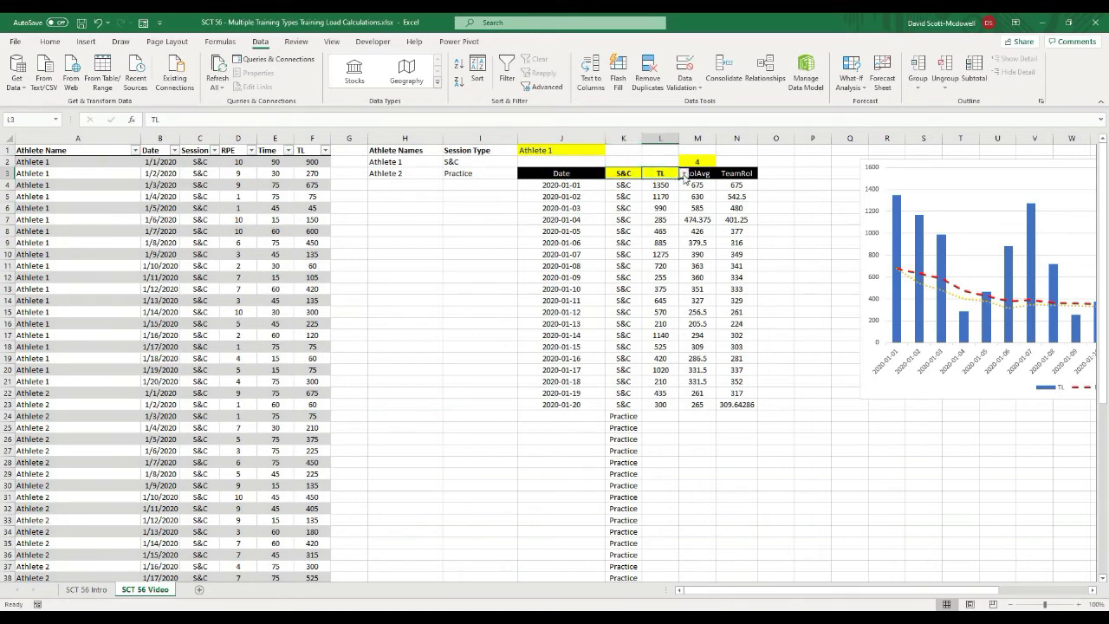
{"action": "left_click", "coordinate": [683, 174]}
{"action": "left_click", "coordinate": [642, 190]}
{"action": "left_click", "coordinate": [683, 173]}
{"action": "key", "text": "Escape"}
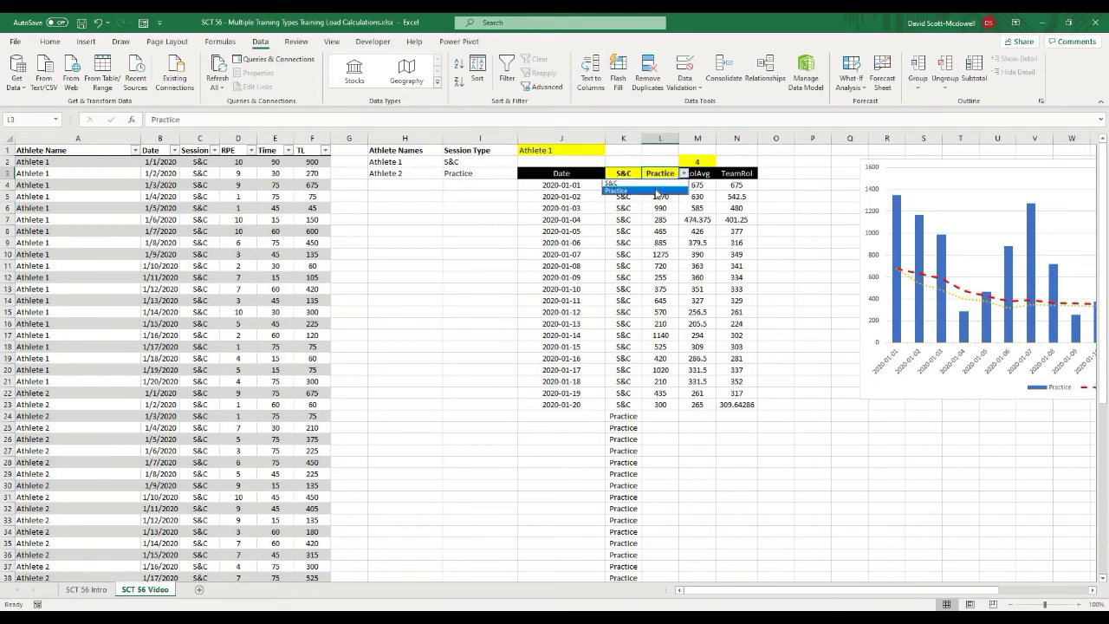
{"action": "left_click", "coordinate": [624, 174]}
{"action": "left_click", "coordinate": [647, 173]}
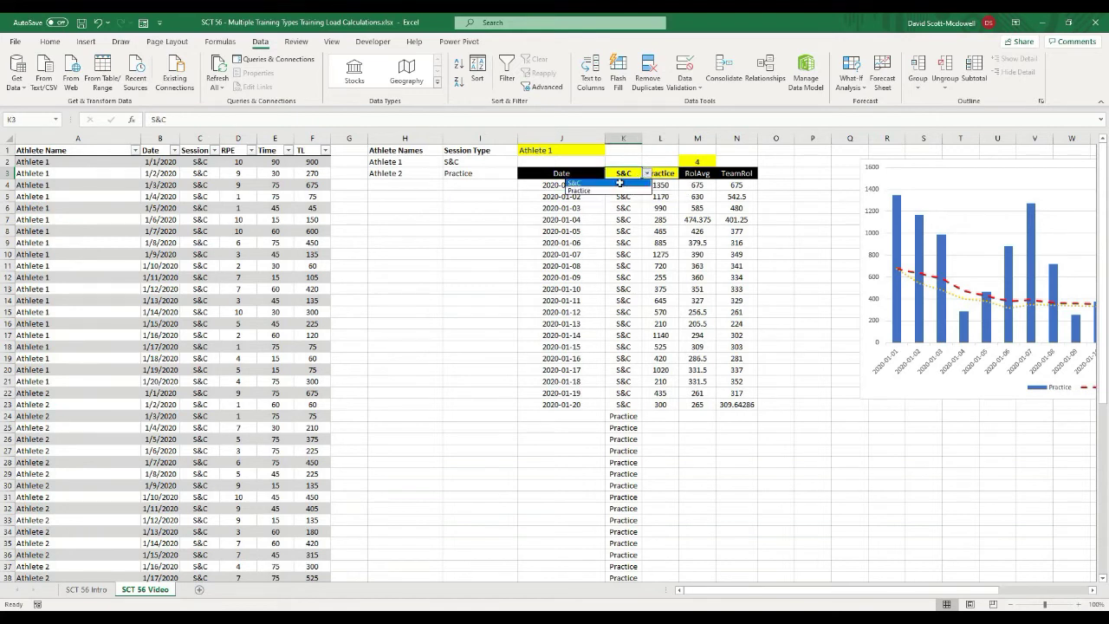
{"action": "key", "text": "Escape"}
{"action": "left_click", "coordinate": [783, 310]}
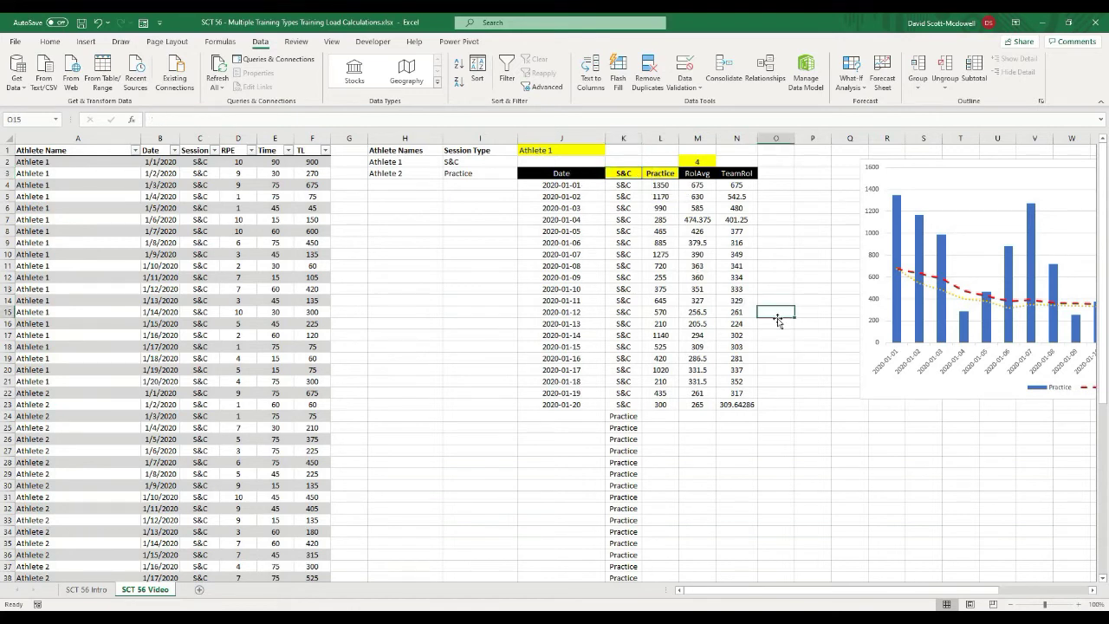
Step: Replace the FILTER formula in K4 with a copy of L4's formula, =SUMIFS(TBLRPE[[ TL]], TBLRPE[Date], J4#, TBLRPE[Athlete Name], $J$1)
{"action": "left_click", "coordinate": [667, 183]}
{"action": "key", "text": "ctrl+shift+Down"}
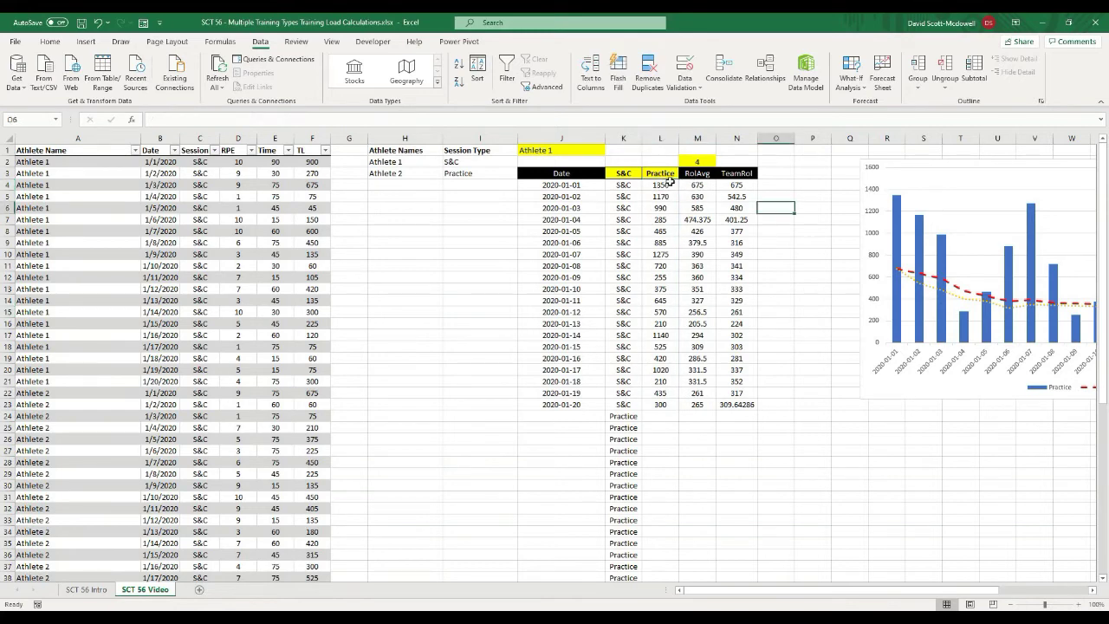
{"action": "left_click_drag", "start_coordinate": [407, 119], "coordinate": [153, 118]}
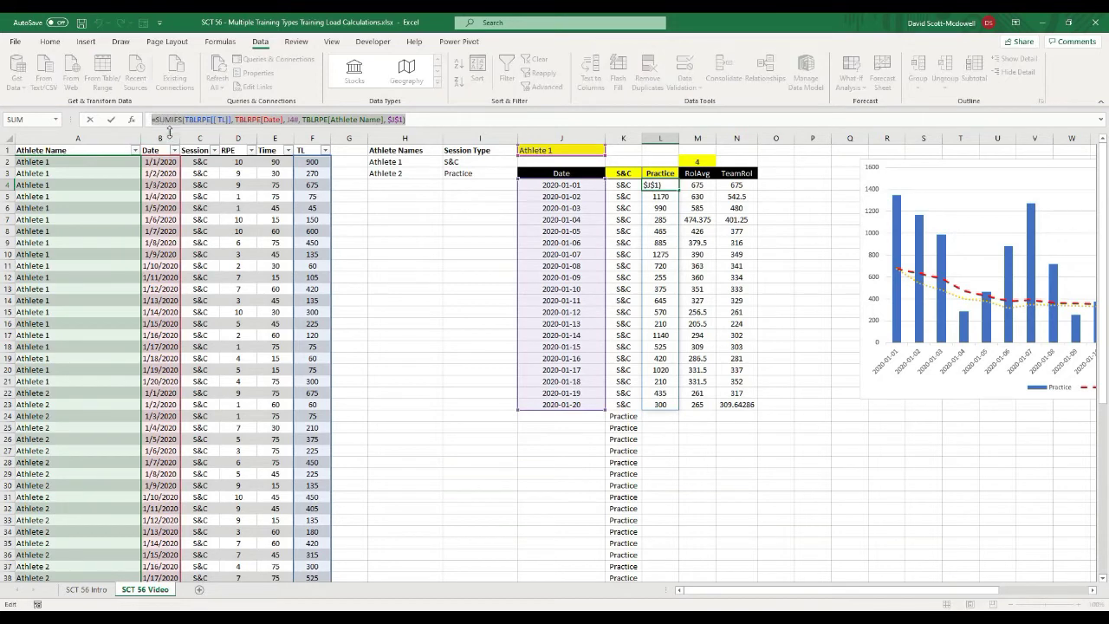
{"action": "key", "text": "Escape"}
{"action": "left_click", "coordinate": [624, 184]}
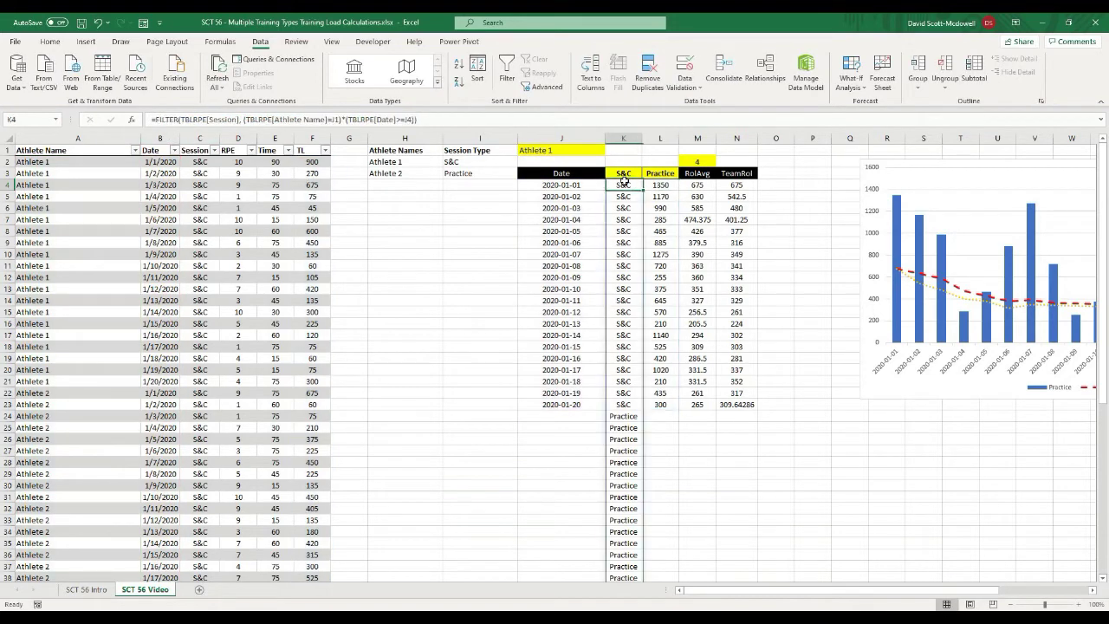
{"action": "left_click_drag", "start_coordinate": [428, 123], "coordinate": [108, 123]}
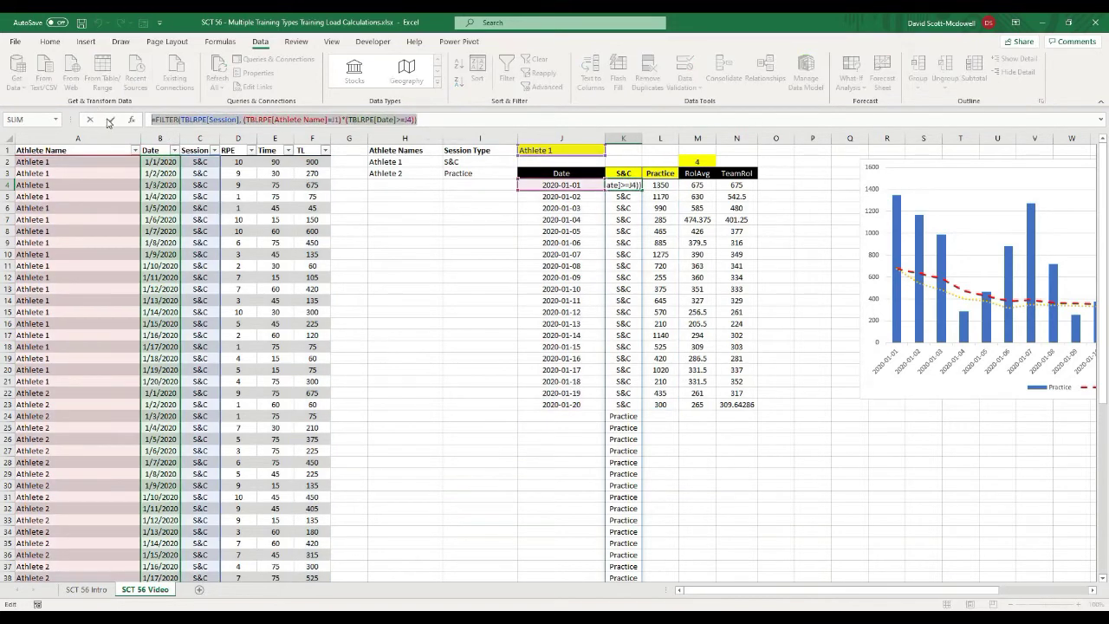
{"action": "type", "text": "=SUMIFS(TBLRPE[TL], TBLRPE[Date], J4#, TBLRPE[Athlete Name], $J$1)"}
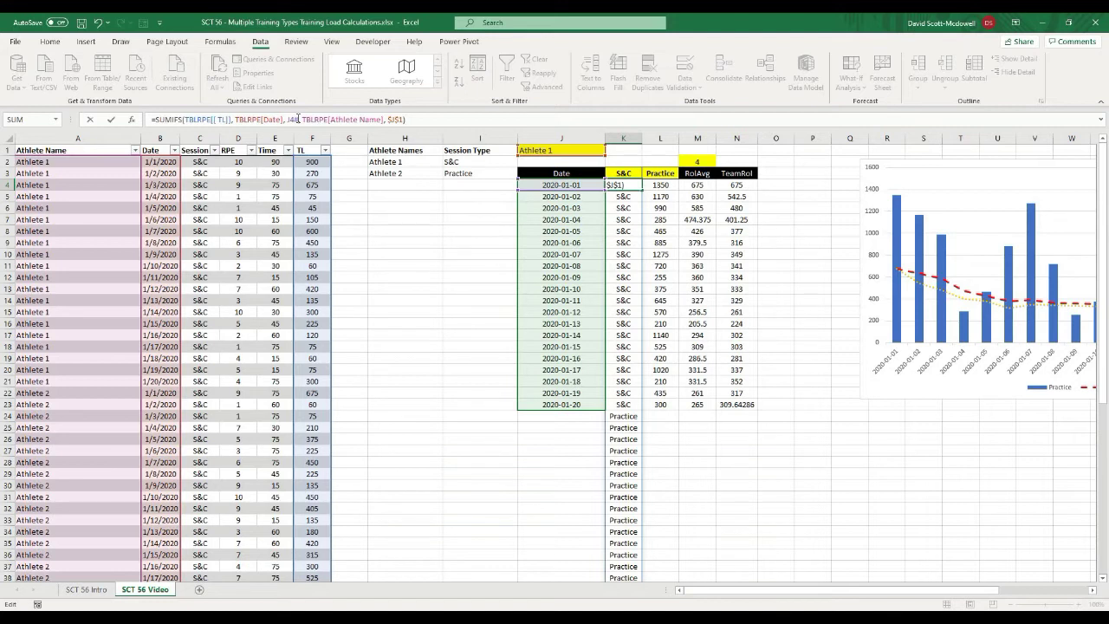
{"action": "type", "text": "#"}
Step: Extend the SUMIFS formula in K4 with the criteria range TBLRPE[Session] and the absolute header reference $K$3, and enter it
{"action": "left_click", "coordinate": [405, 119]}
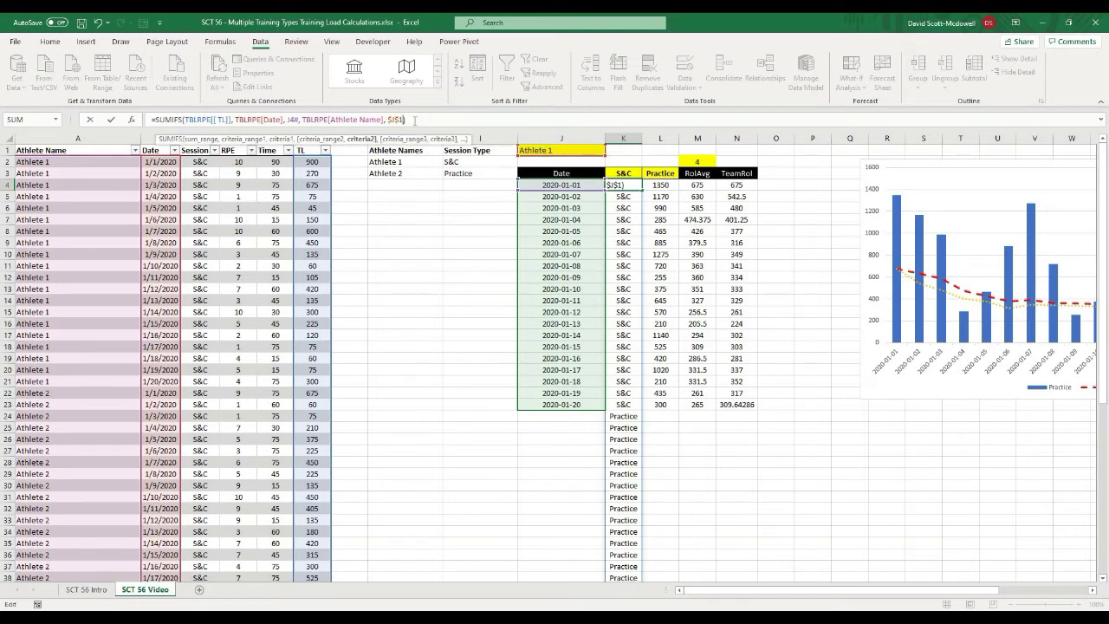
{"action": "type", "text": ","}
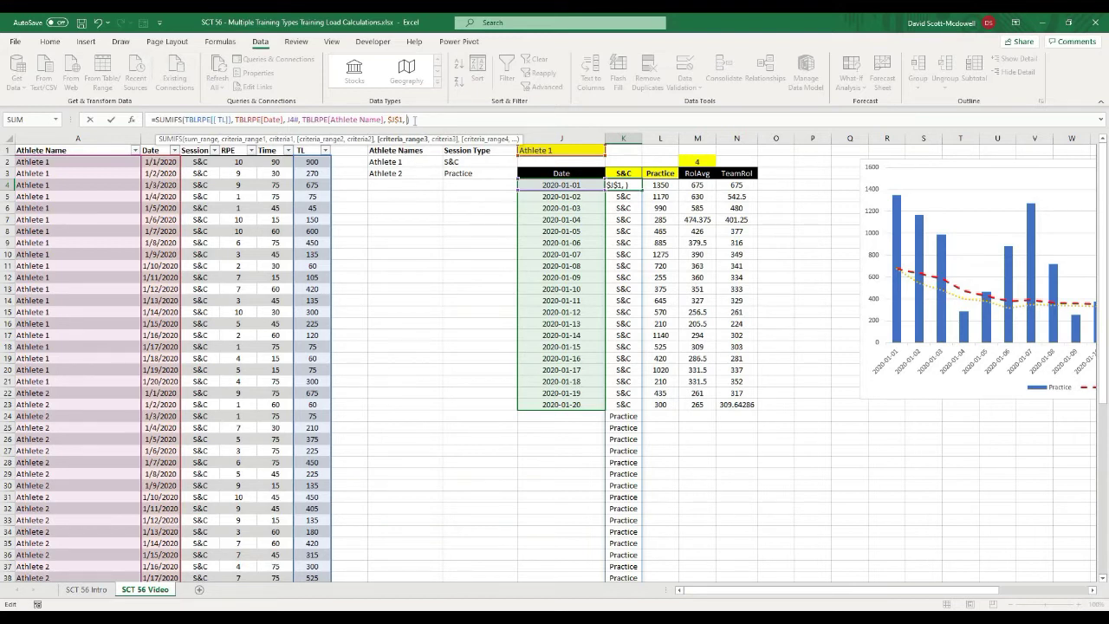
{"action": "type", "text": "tblrpe"}
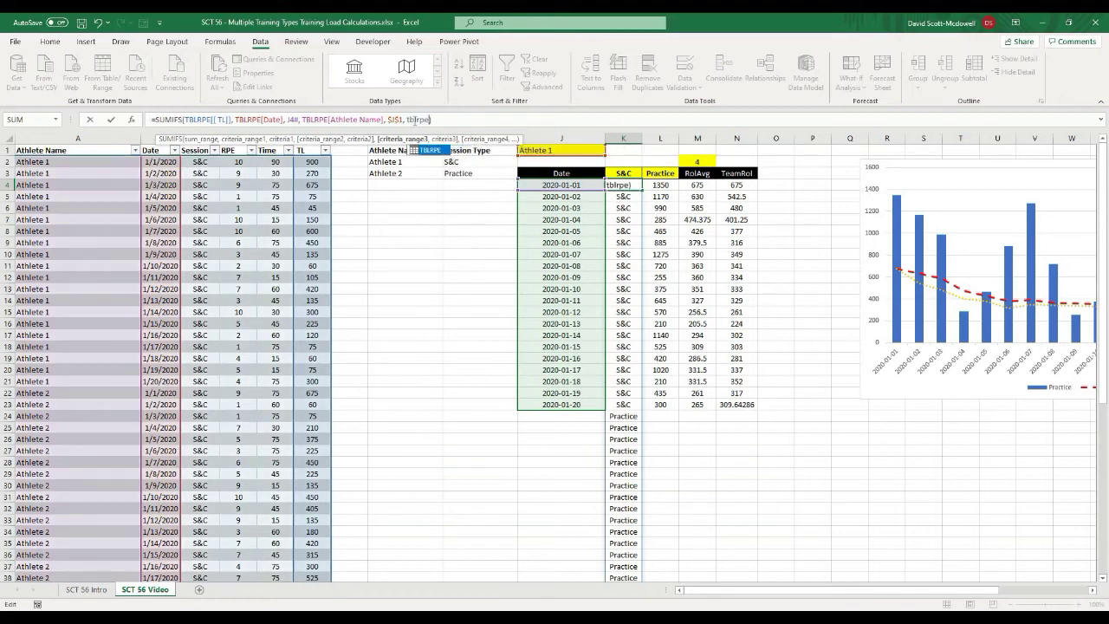
{"action": "type", "text": "[session"}
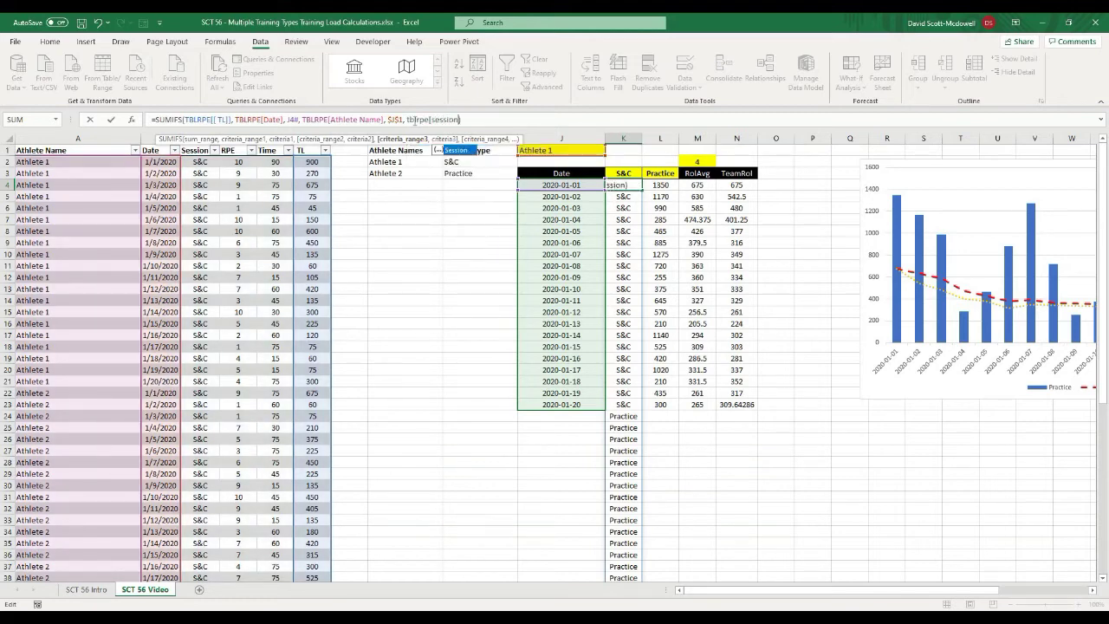
{"action": "key", "text": "Tab"}
{"action": "type", "text": "],"}
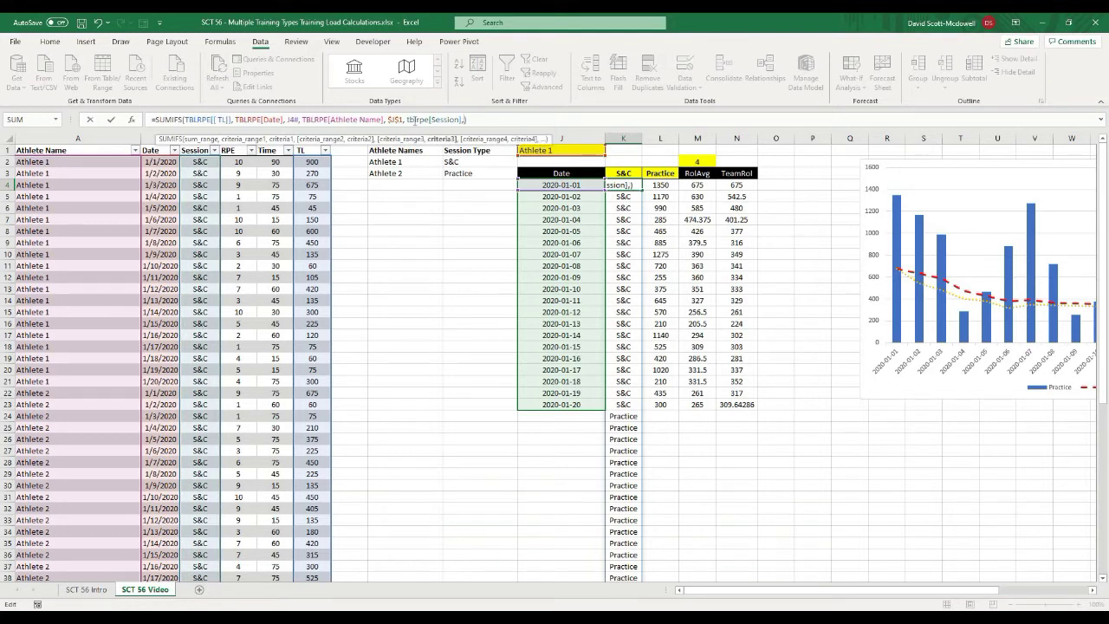
{"action": "left_click", "coordinate": [622, 173]}
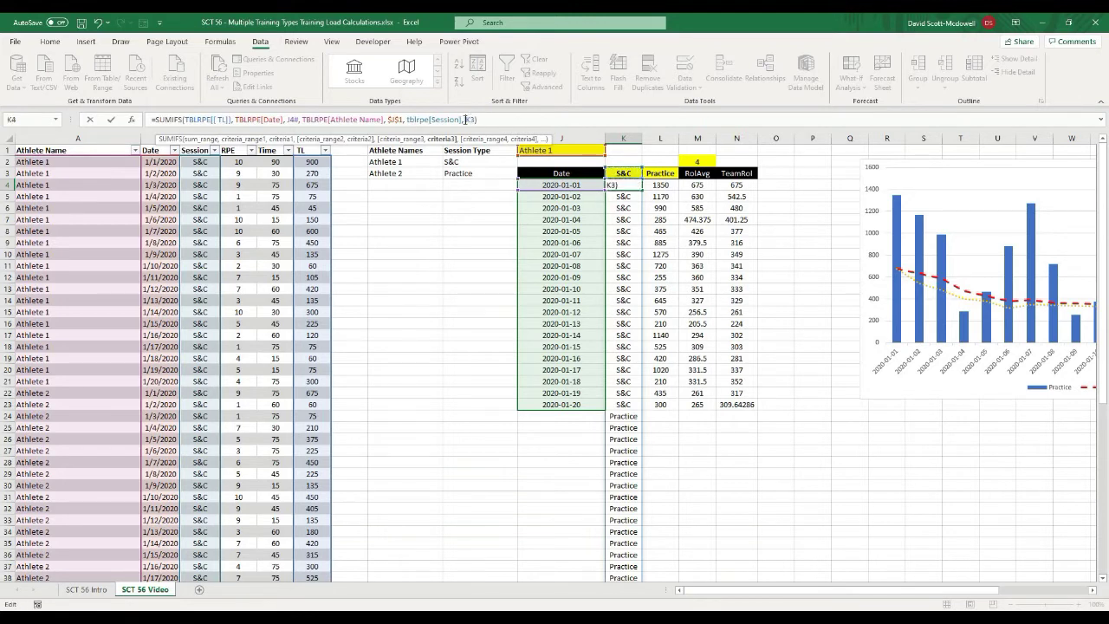
{"action": "left_click_drag", "start_coordinate": [465, 120], "coordinate": [473, 120]}
{"action": "key", "text": "F4"}
{"action": "left_click", "coordinate": [487, 119]}
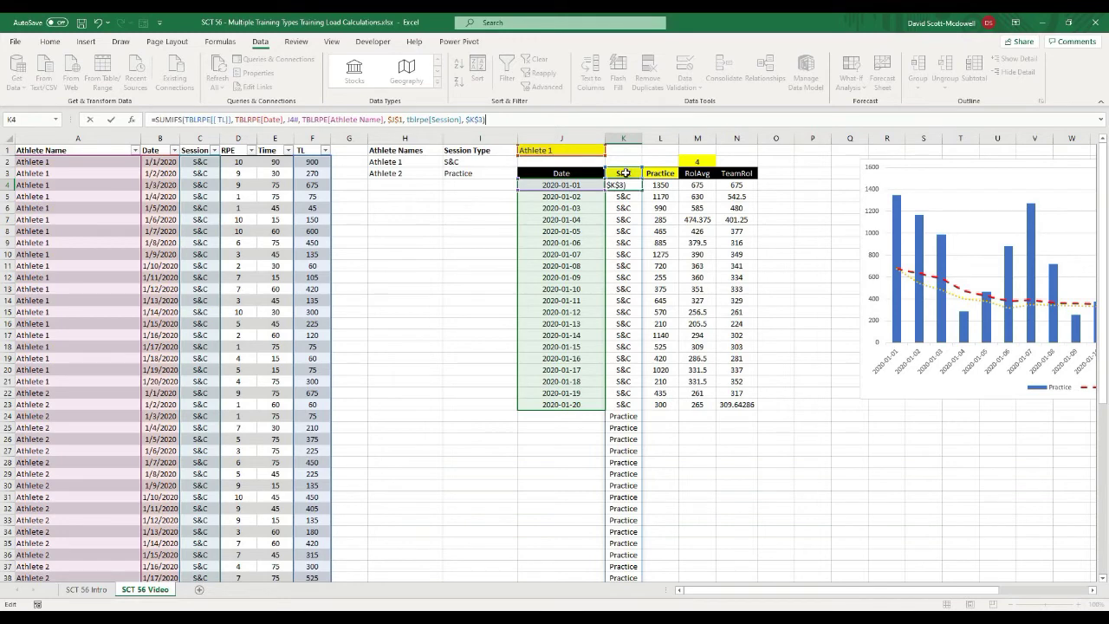
{"action": "key", "text": "Return"}
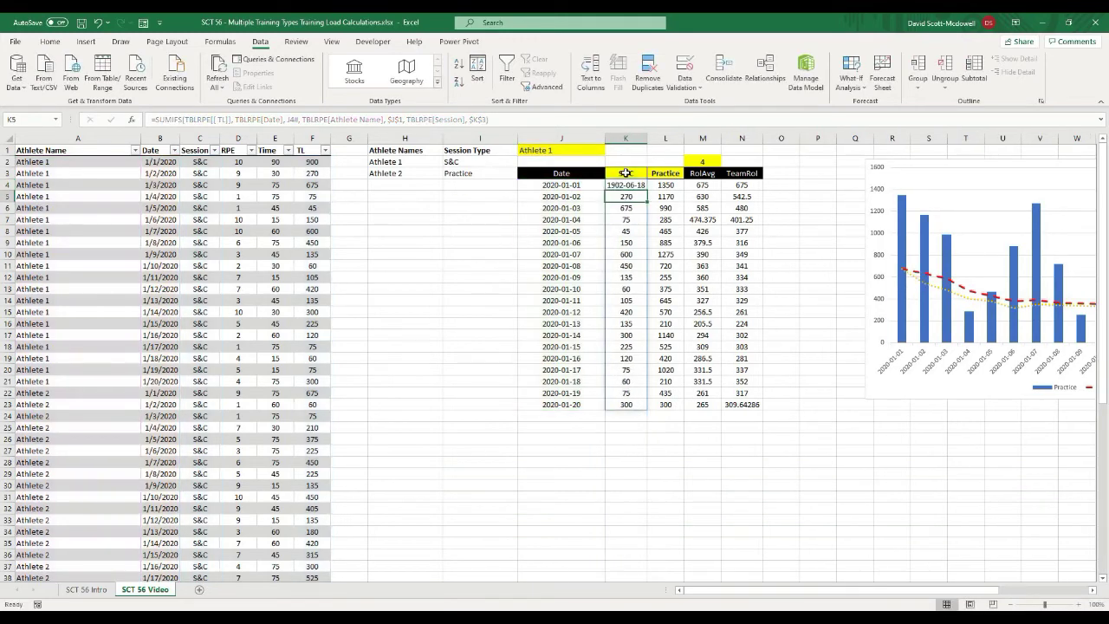
Step: Format the S&C training loads in K4:K23 with the General number format
{"action": "left_click", "coordinate": [659, 465]}
{"action": "left_click_drag", "start_coordinate": [637, 186], "coordinate": [645, 415]}
{"action": "left_click", "coordinate": [626, 426]}
{"action": "left_click", "coordinate": [624, 183]}
{"action": "key", "text": "ctrl+shift+Down"}
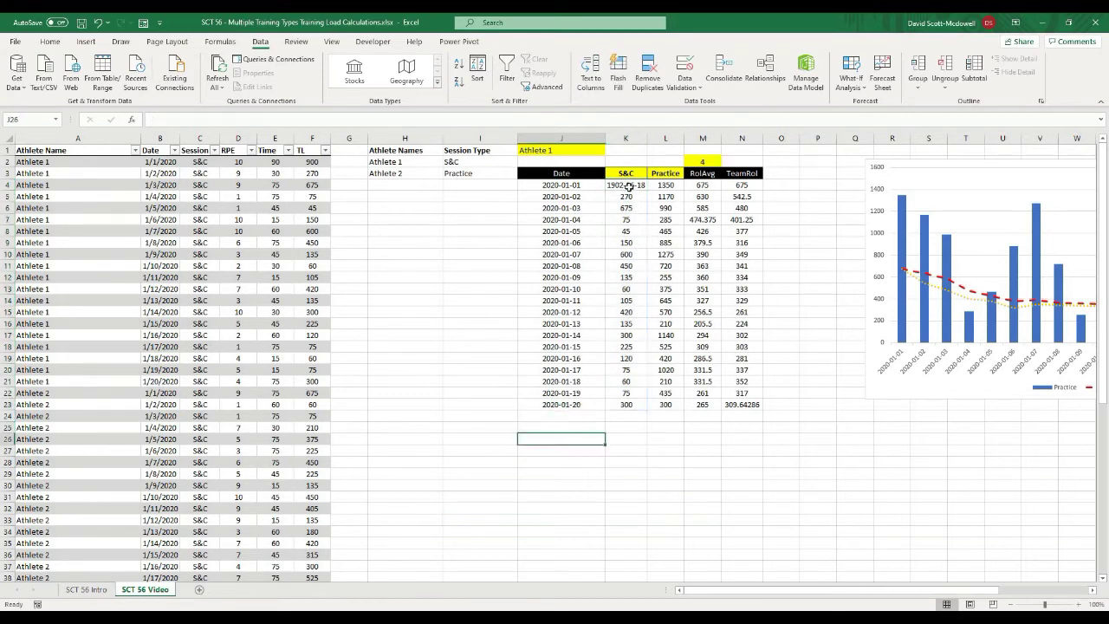
{"action": "left_click_drag", "start_coordinate": [632, 185], "coordinate": [636, 399]}
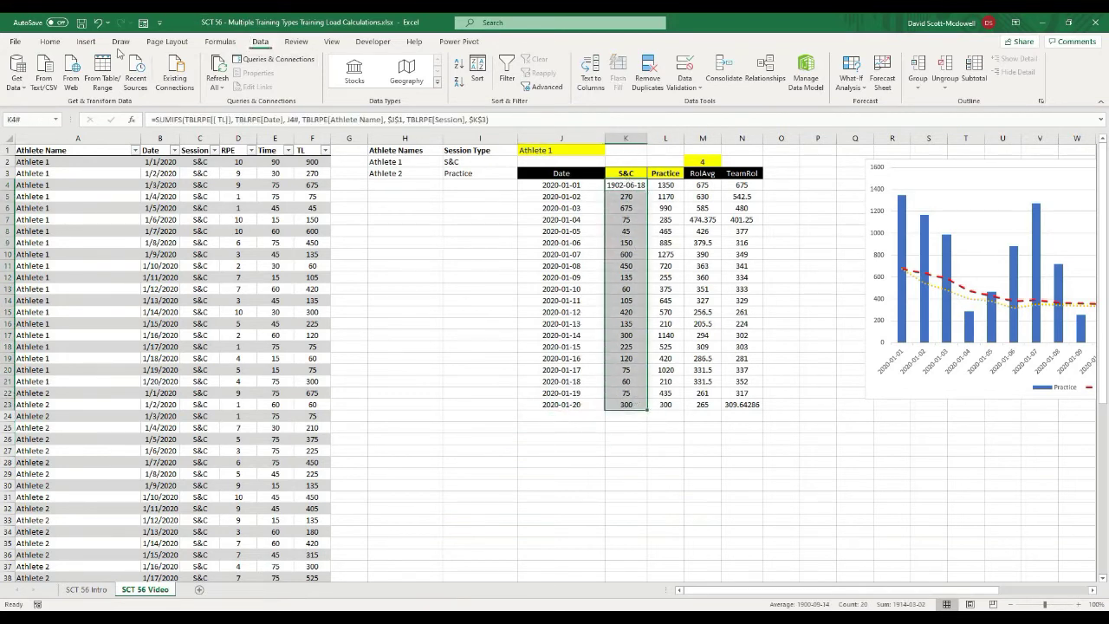
{"action": "left_click", "coordinate": [49, 41]}
{"action": "left_click", "coordinate": [462, 66]}
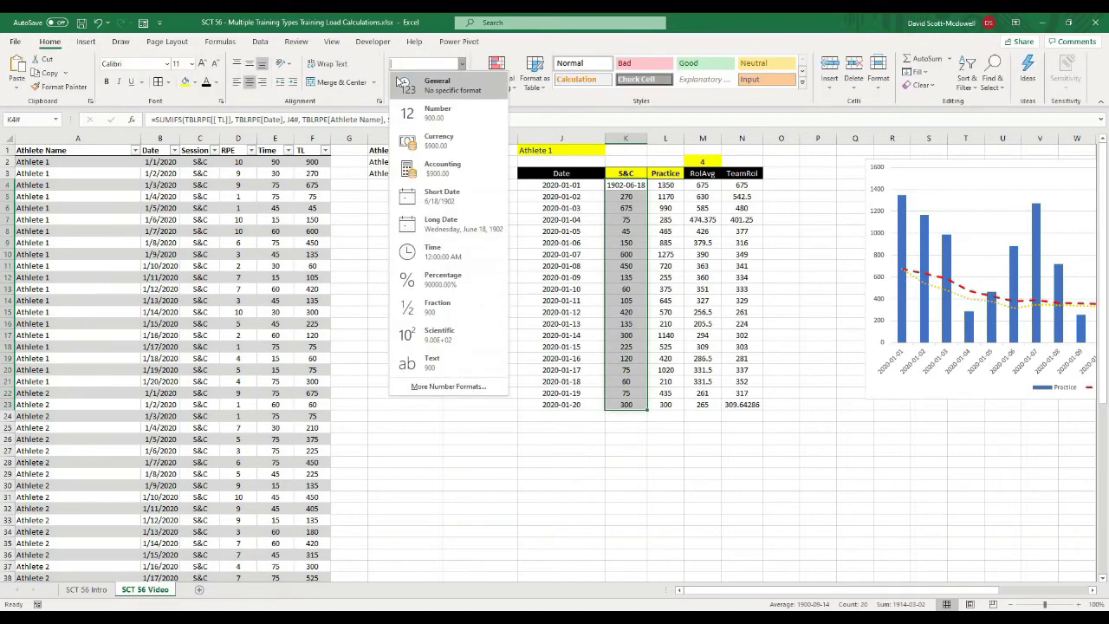
{"action": "left_click", "coordinate": [425, 85]}
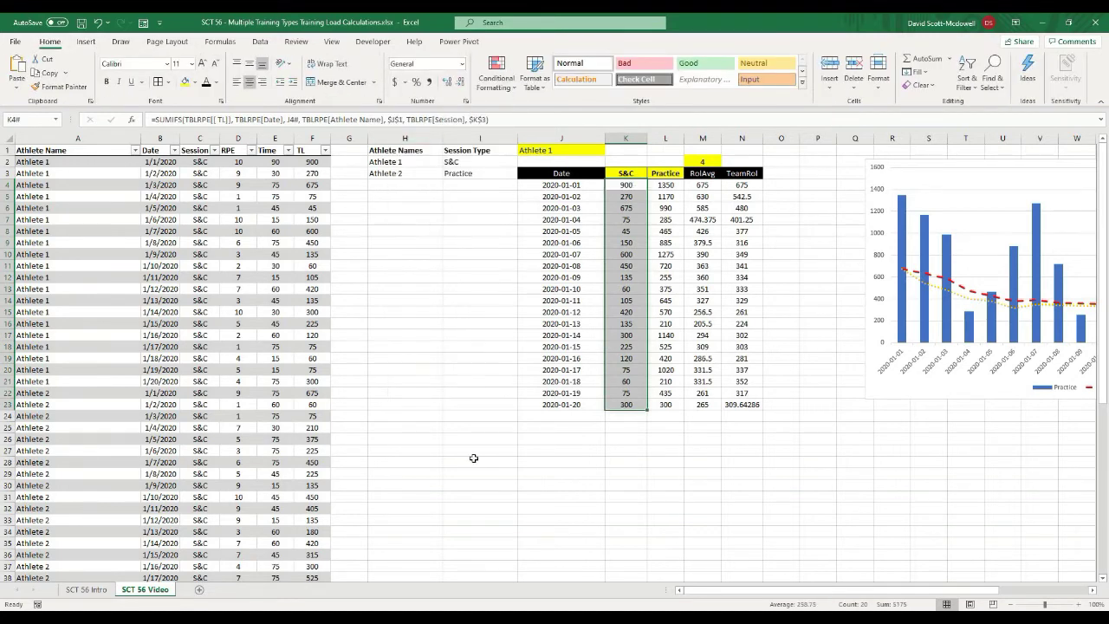
Step: Test the column K formula by switching header K3 between Practice and S&C, ending on S&C
{"action": "left_click", "coordinate": [633, 184]}
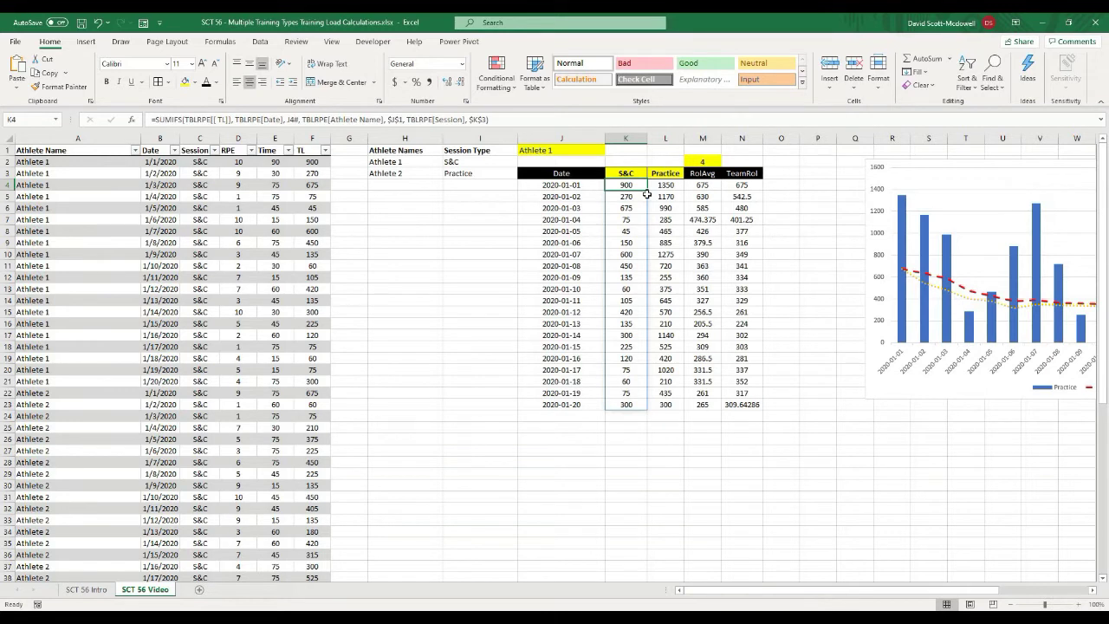
{"action": "left_click", "coordinate": [631, 173]}
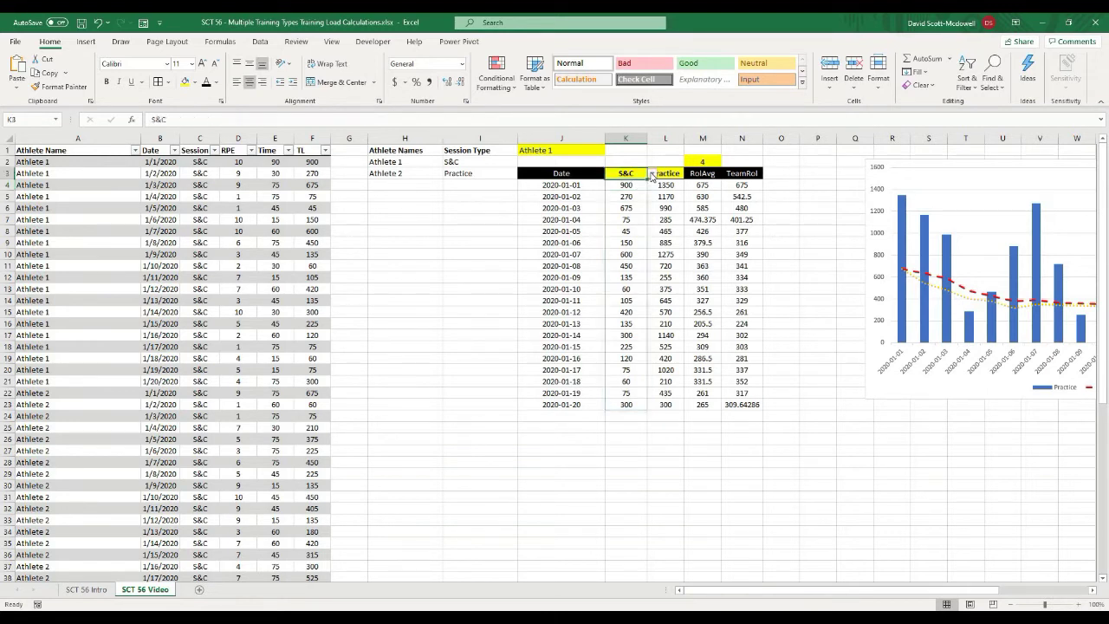
{"action": "left_click", "coordinate": [652, 173]}
{"action": "left_click", "coordinate": [637, 191]}
{"action": "left_click", "coordinate": [652, 173]}
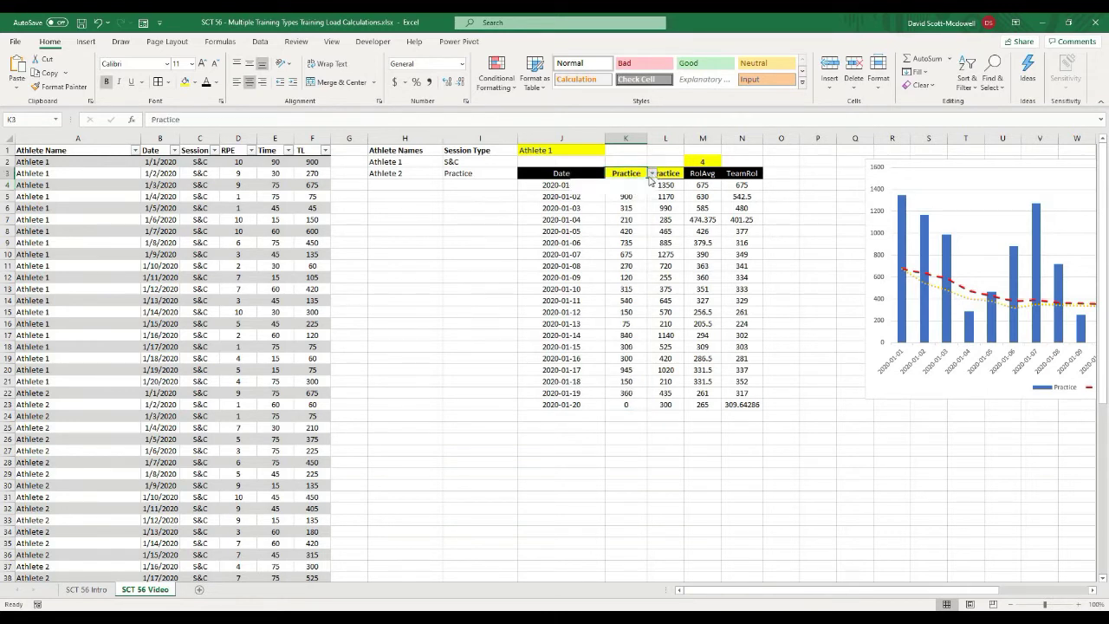
{"action": "left_click", "coordinate": [641, 183]}
{"action": "left_click", "coordinate": [652, 173]}
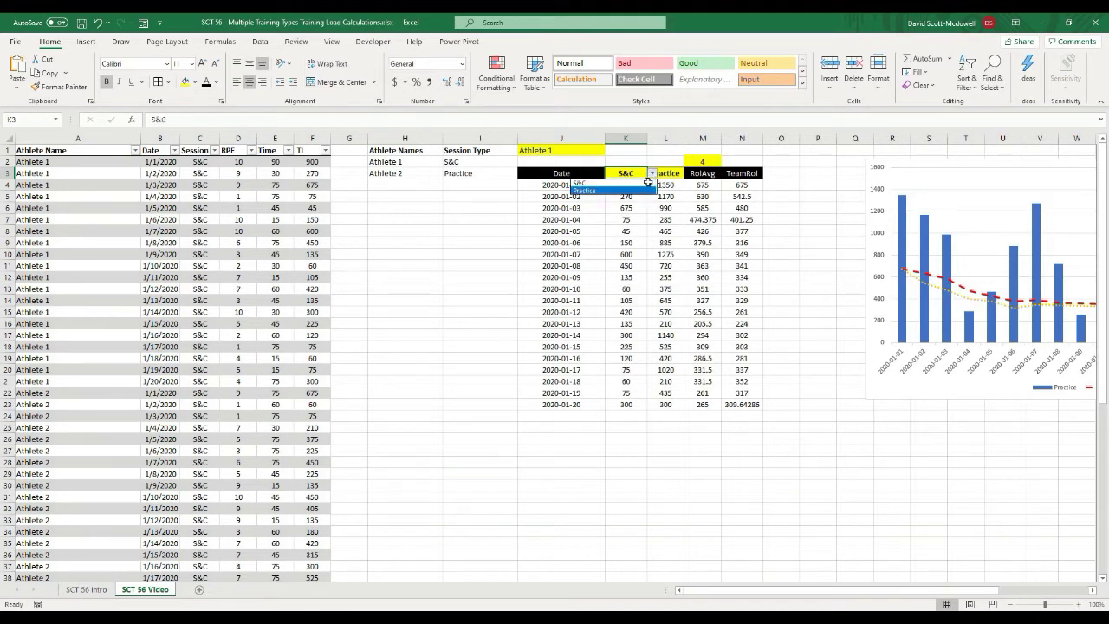
{"action": "left_click", "coordinate": [641, 191]}
{"action": "left_click", "coordinate": [652, 173]}
{"action": "left_click", "coordinate": [641, 183]}
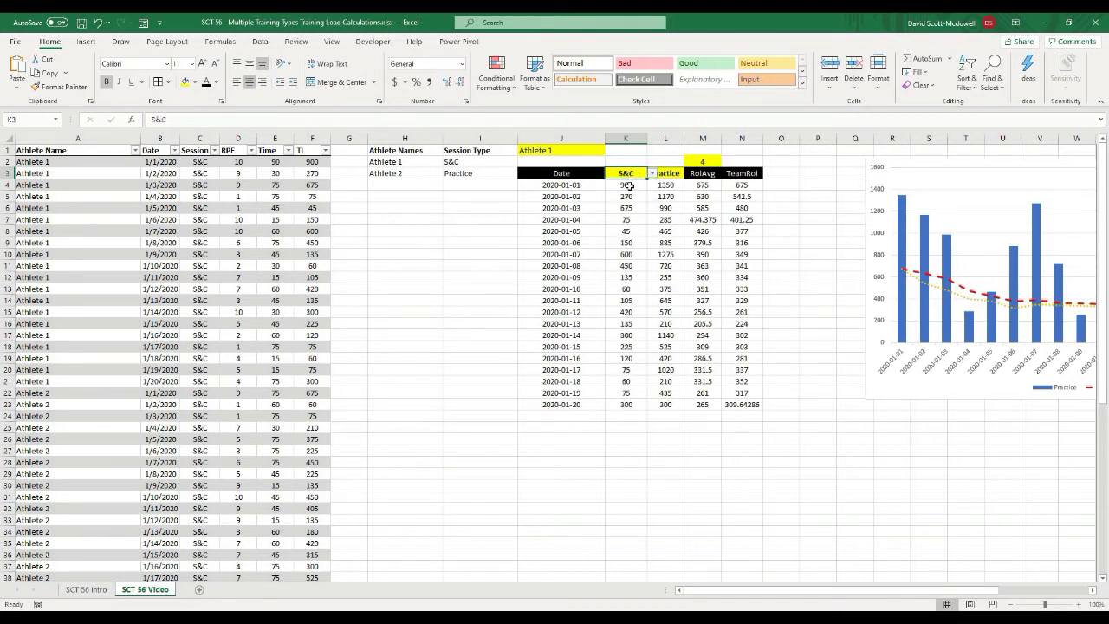
{"action": "left_click", "coordinate": [645, 196]}
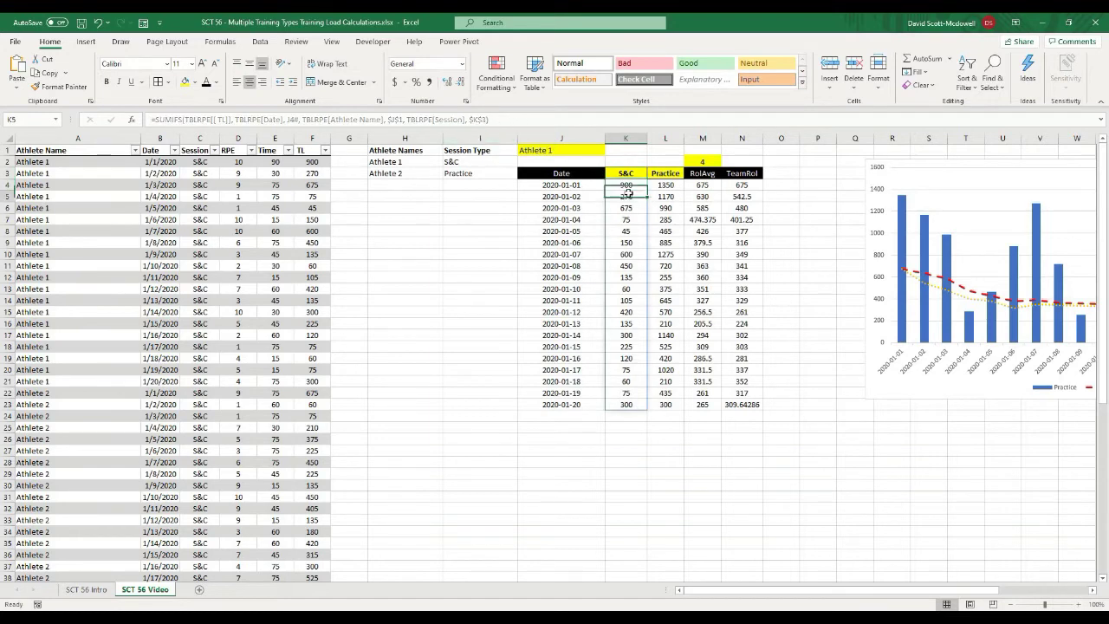
Step: Replace L4's formula with a copy of K4's formula, =SUMIFS(TBLRPE[[ TL]], TBLRPE[Date], J4#, TBLRPE[Athlete Name], $J$1, TBLRPE[Session], $K$3)
{"action": "left_click_drag", "start_coordinate": [490, 119], "coordinate": [113, 117]}
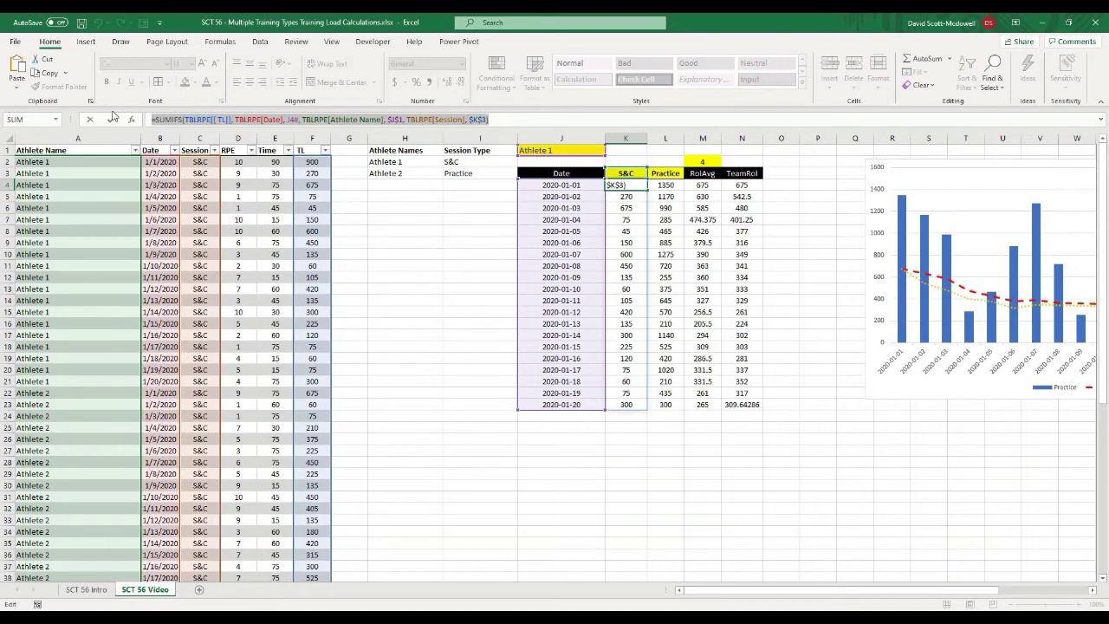
{"action": "key", "text": "Escape"}
{"action": "key", "text": "Right"}
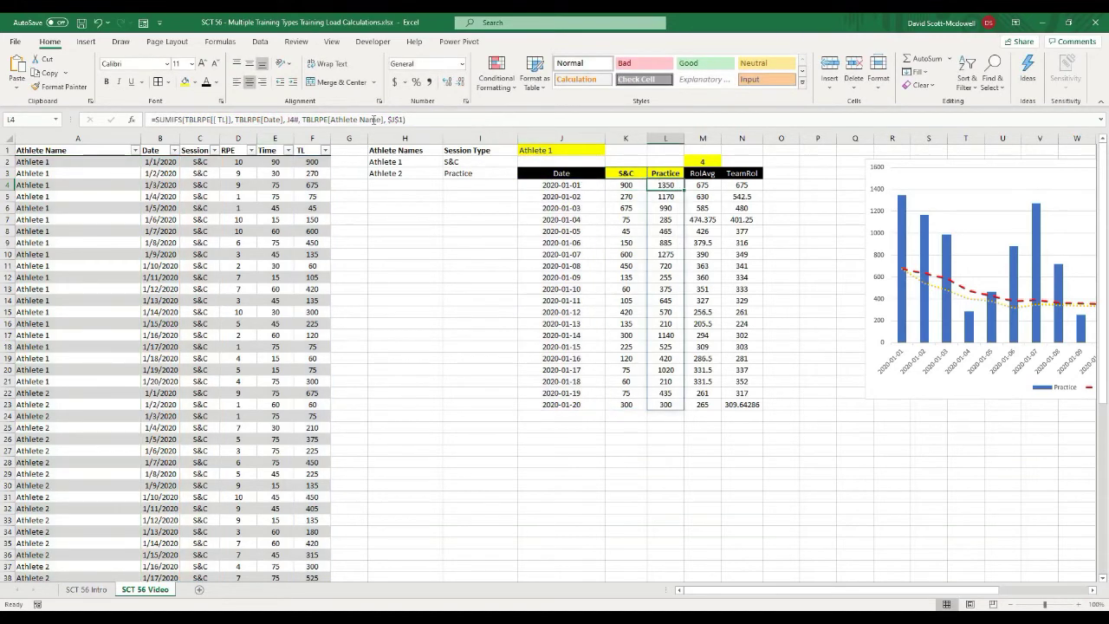
{"action": "left_click_drag", "start_coordinate": [408, 119], "coordinate": [112, 130]}
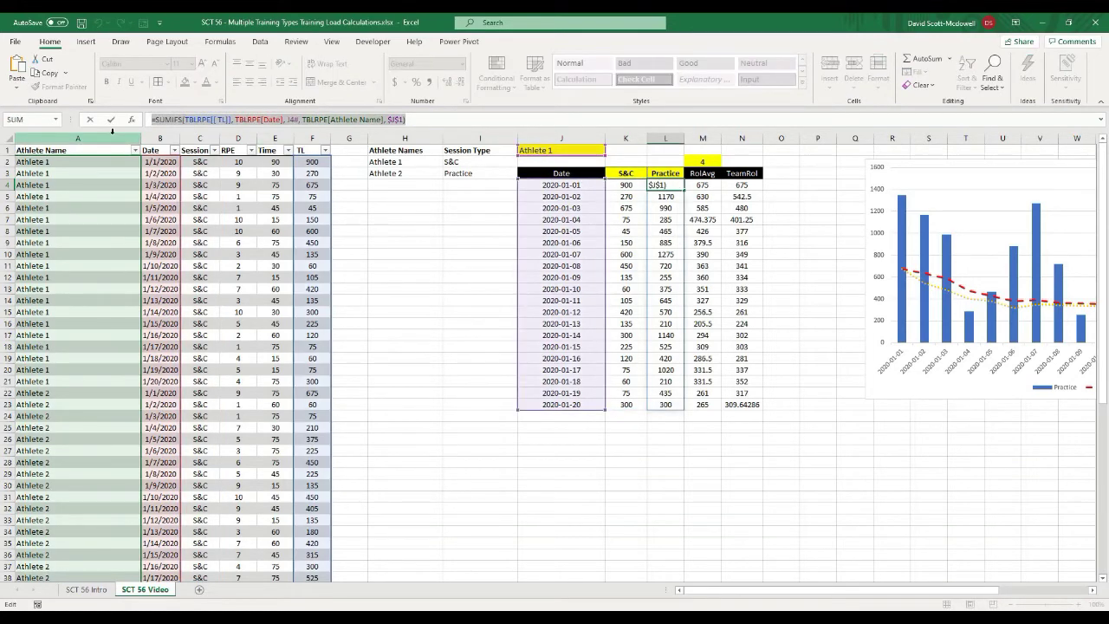
{"action": "type", "text": "=SUMIFS(TBLRPE[[ TL]], TBLRPE[Date], J4#, TBLRPE[Athlete Name], $J$1, TBLRPE[Session], $K$3)"}
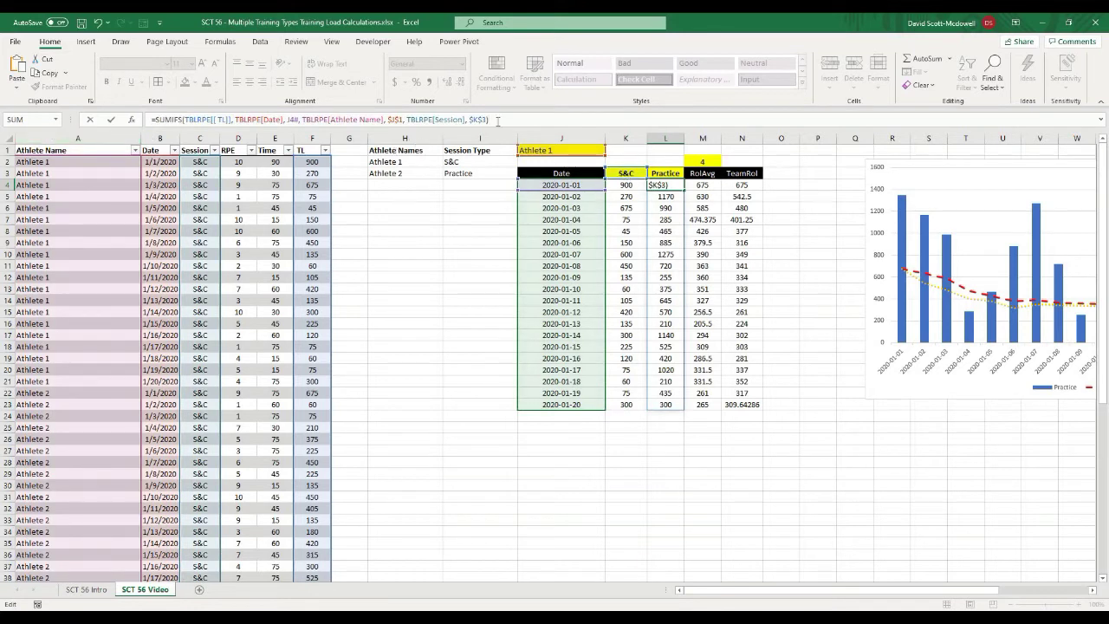
Step: Change the session criterion in L4's SUMIFS formula to the absolute header reference $L$3 and enter the formula
{"action": "left_click", "coordinate": [475, 120]}
{"action": "type", "text": "L"}
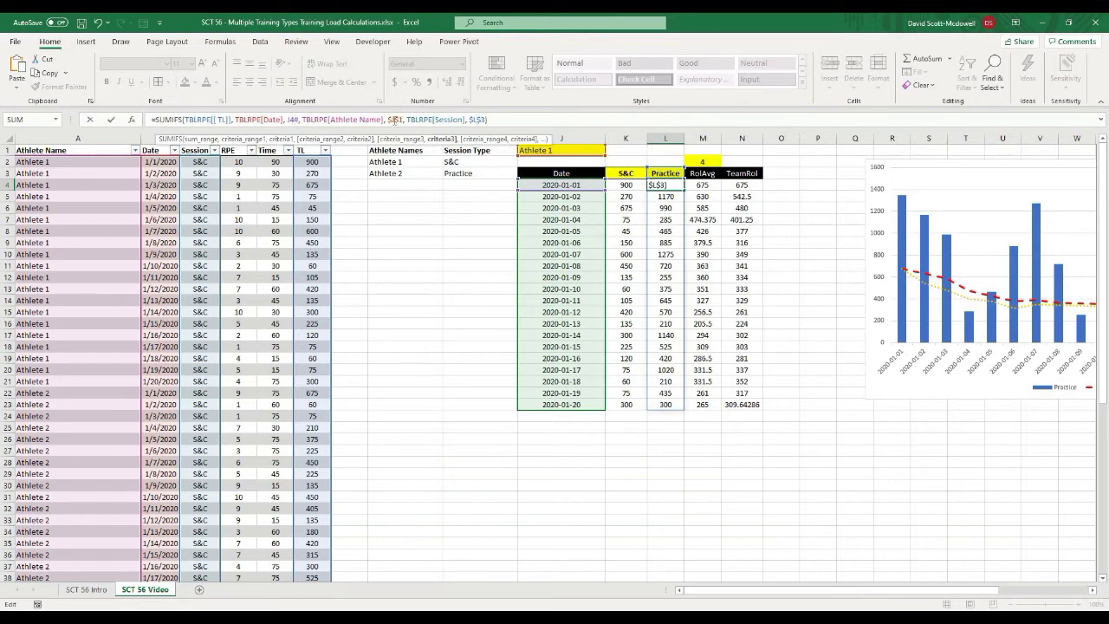
{"action": "left_click", "coordinate": [395, 120]}
{"action": "left_click", "coordinate": [498, 120]}
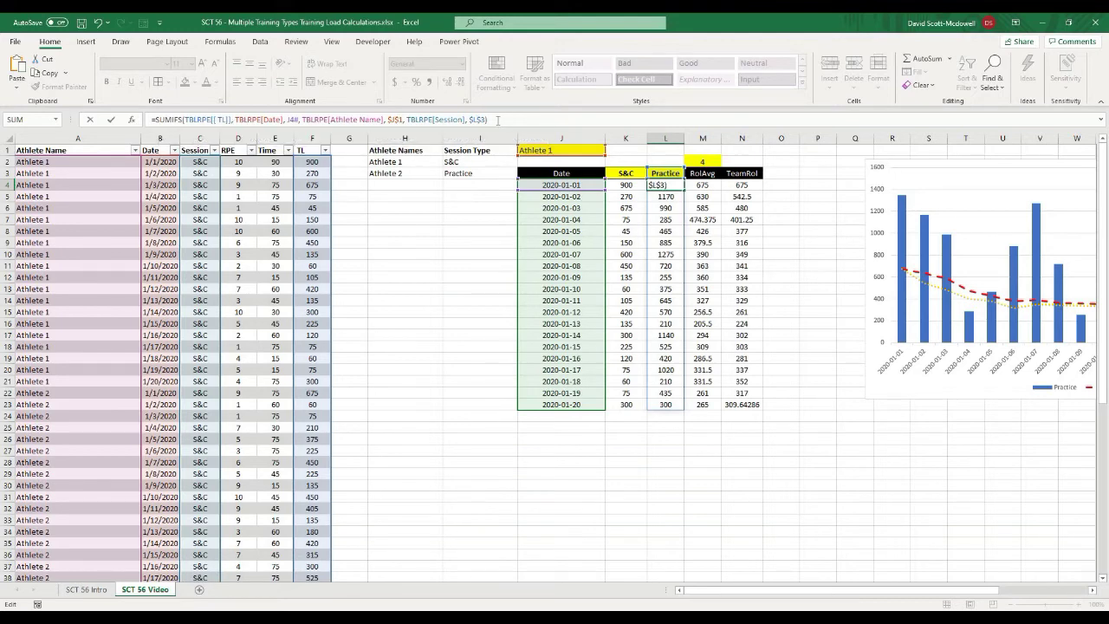
{"action": "key", "text": "Return"}
{"action": "left_click", "coordinate": [732, 451]}
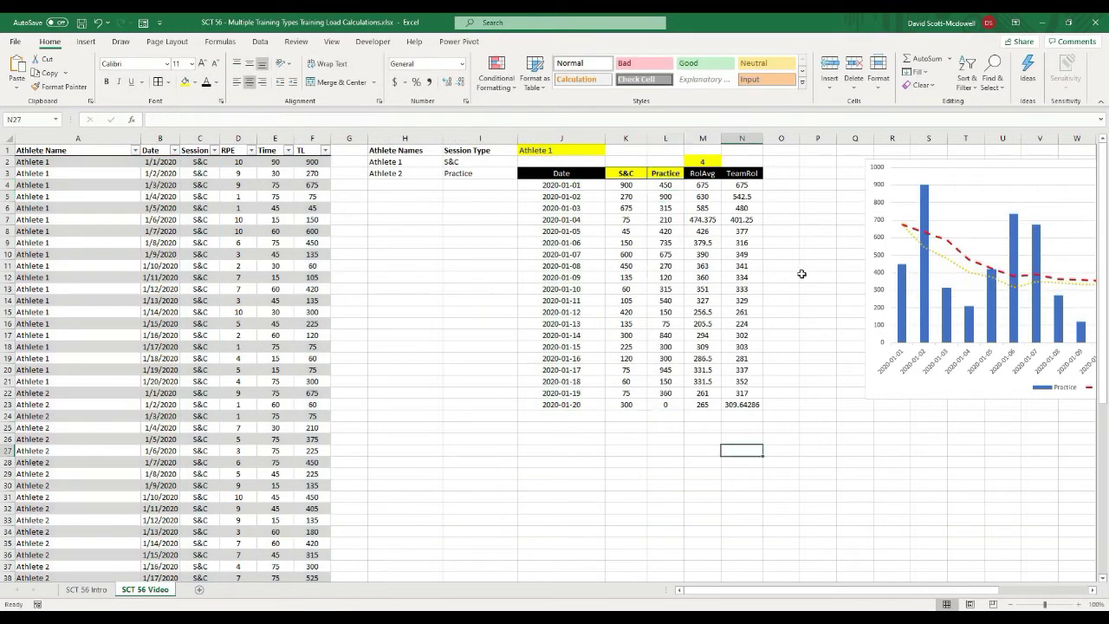
Step: Swap the session types in the load table headers, setting K3 to Practice and L3 to S&C
{"action": "left_click", "coordinate": [641, 172]}
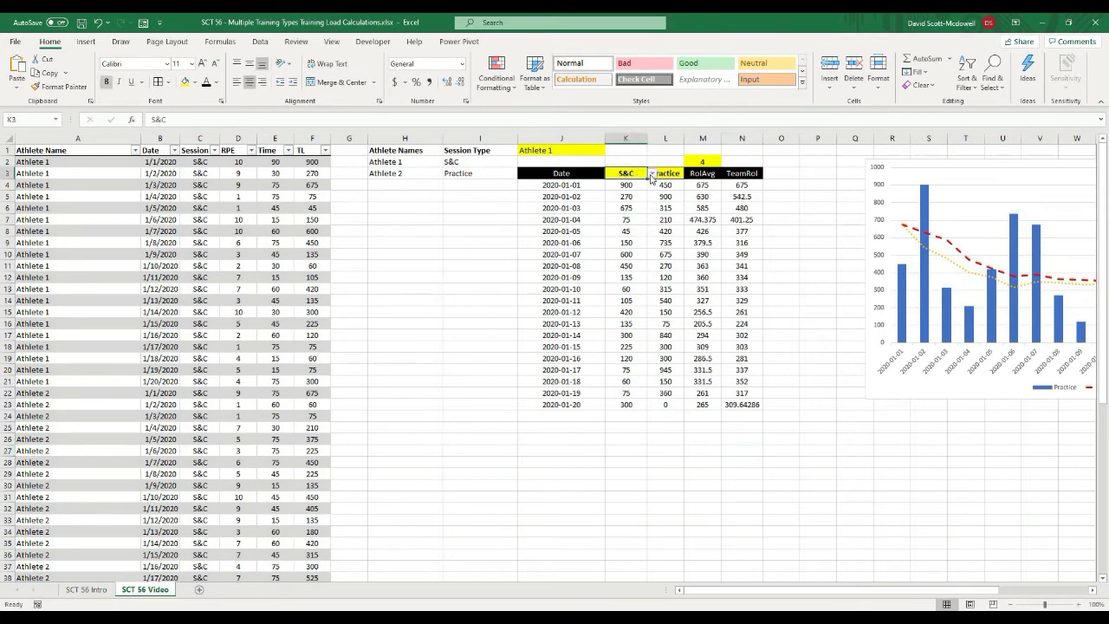
{"action": "left_click", "coordinate": [651, 176]}
{"action": "left_click", "coordinate": [617, 193]}
{"action": "left_click", "coordinate": [669, 174]}
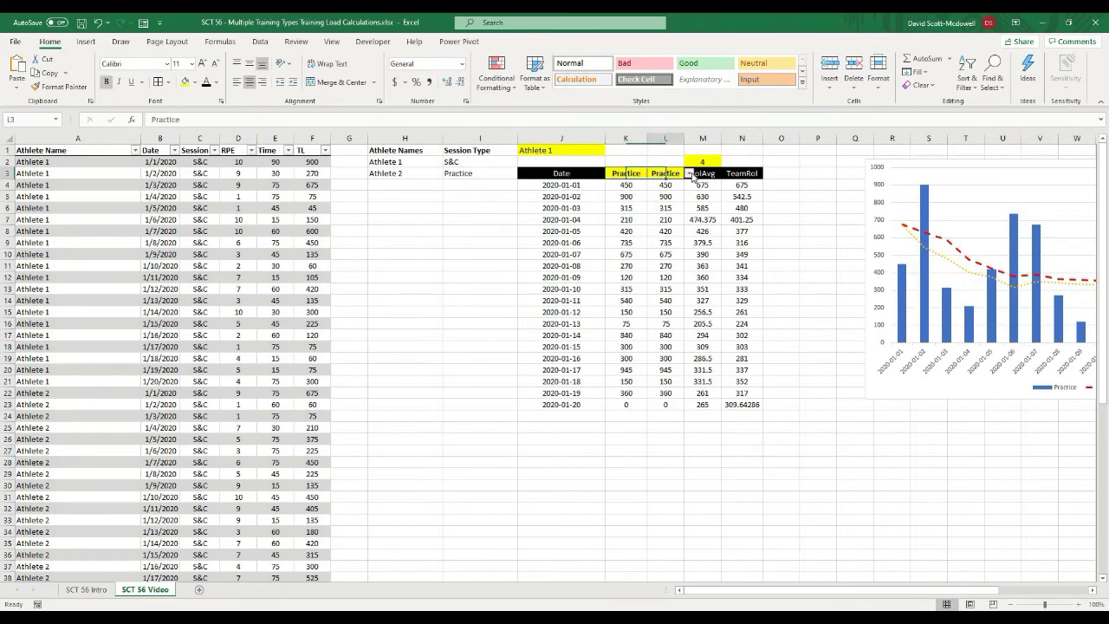
{"action": "left_click", "coordinate": [689, 174]}
{"action": "left_click", "coordinate": [677, 184]}
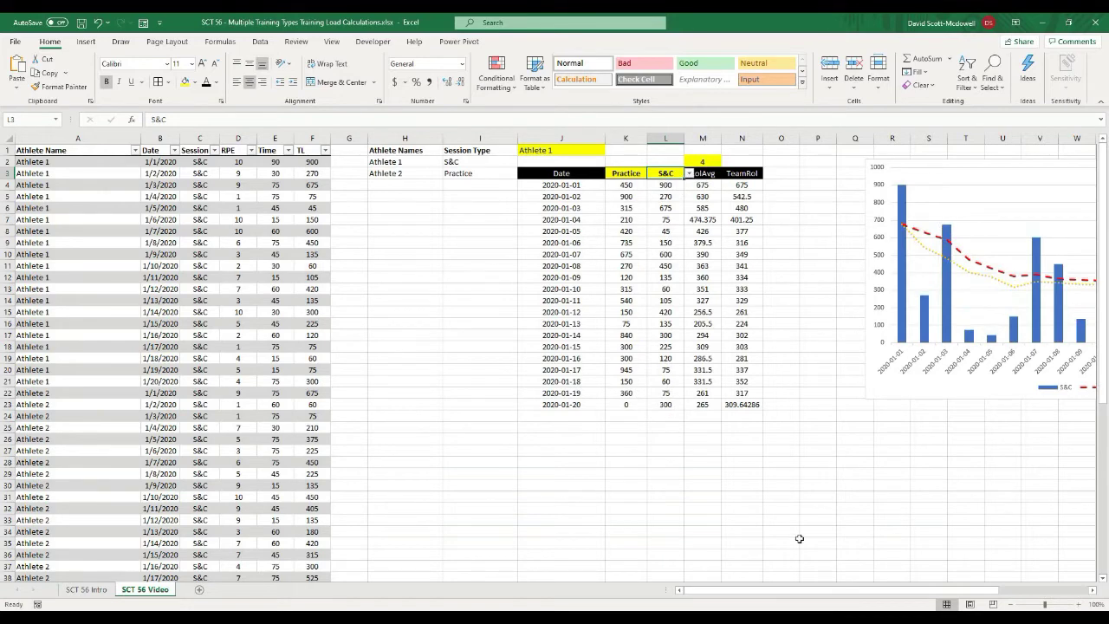
Step: Move the chart closer to the load table and test header L3 by switching it to Practice and back to S&C
{"action": "left_click_drag", "start_coordinate": [795, 594], "coordinate": [871, 594]}
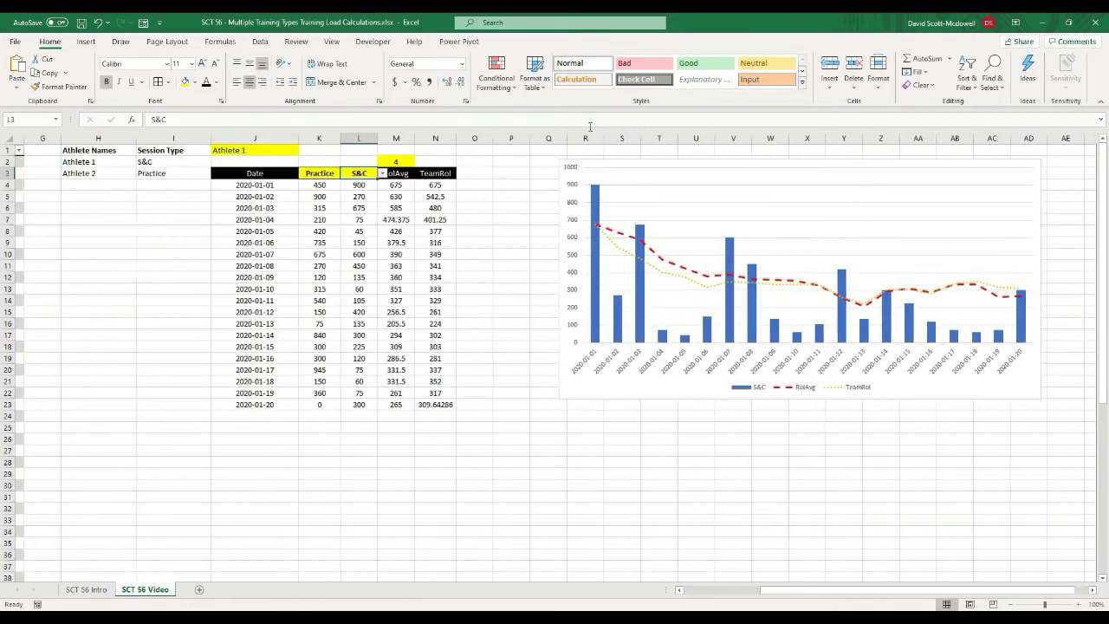
{"action": "left_click_drag", "start_coordinate": [600, 165], "coordinate": [522, 181]}
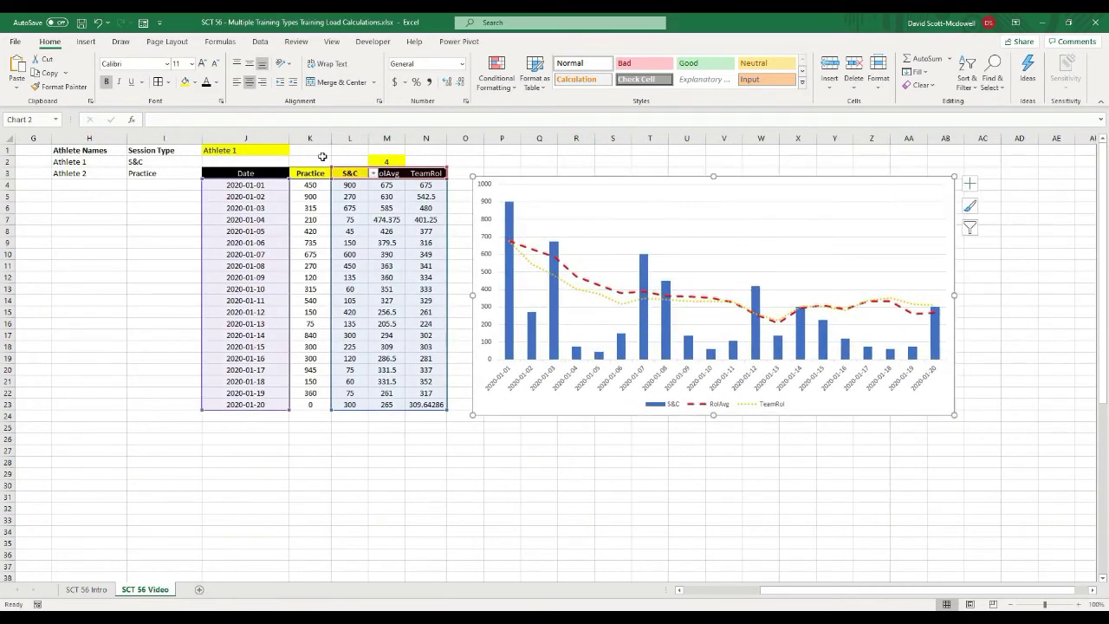
{"action": "left_click", "coordinate": [348, 174]}
{"action": "left_click", "coordinate": [373, 174]}
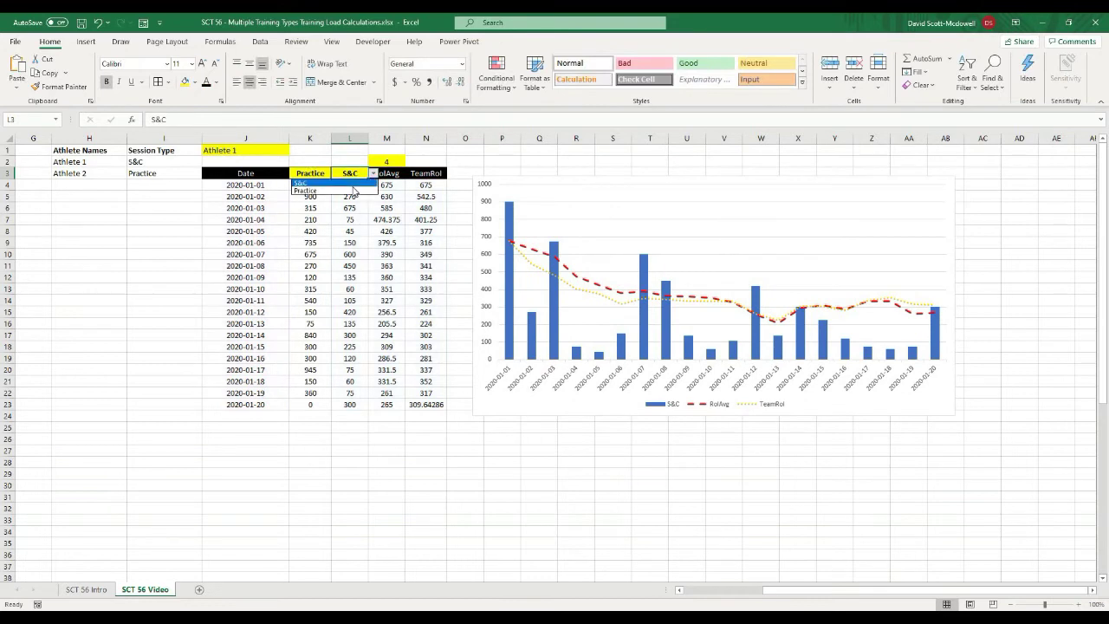
{"action": "left_click", "coordinate": [354, 189]}
{"action": "left_click", "coordinate": [374, 174]}
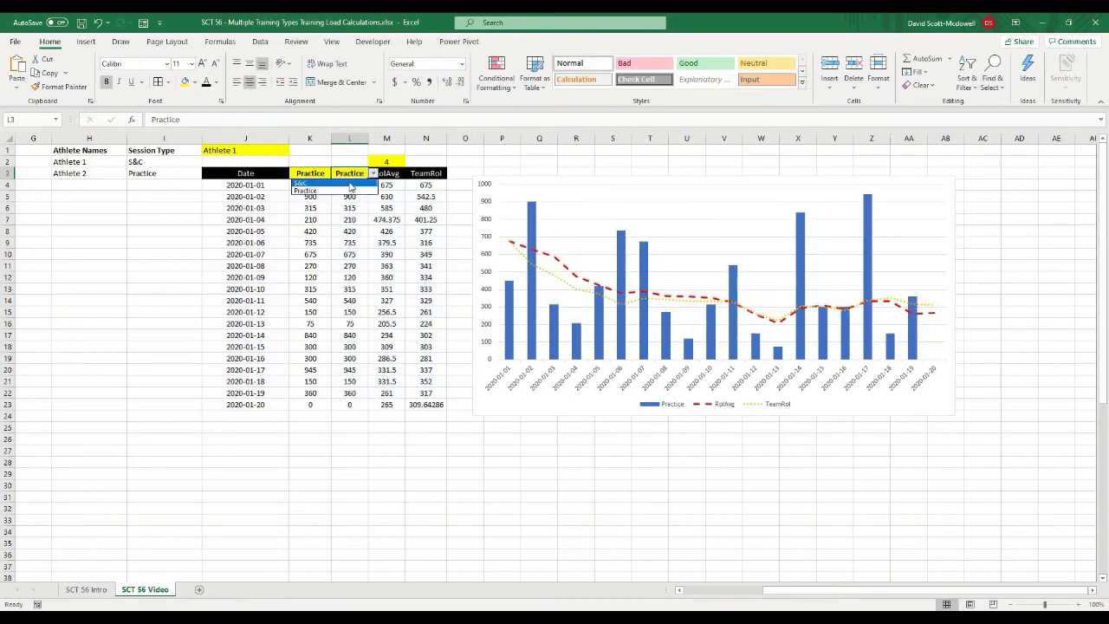
{"action": "left_click", "coordinate": [350, 183]}
{"action": "left_click", "coordinate": [481, 529]}
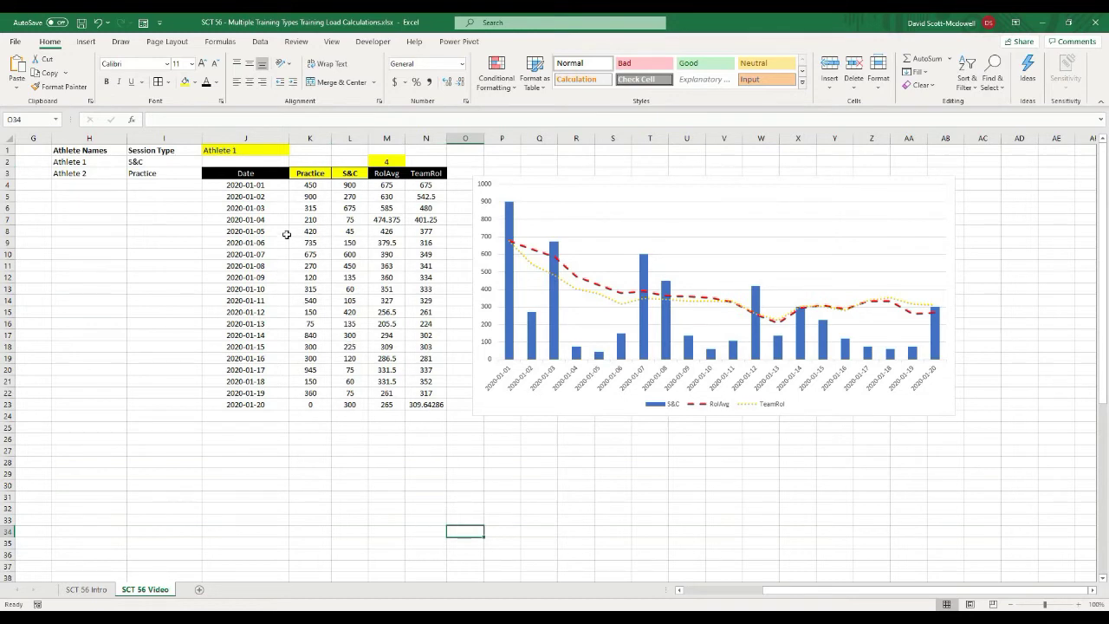
{"action": "left_click", "coordinate": [319, 182]}
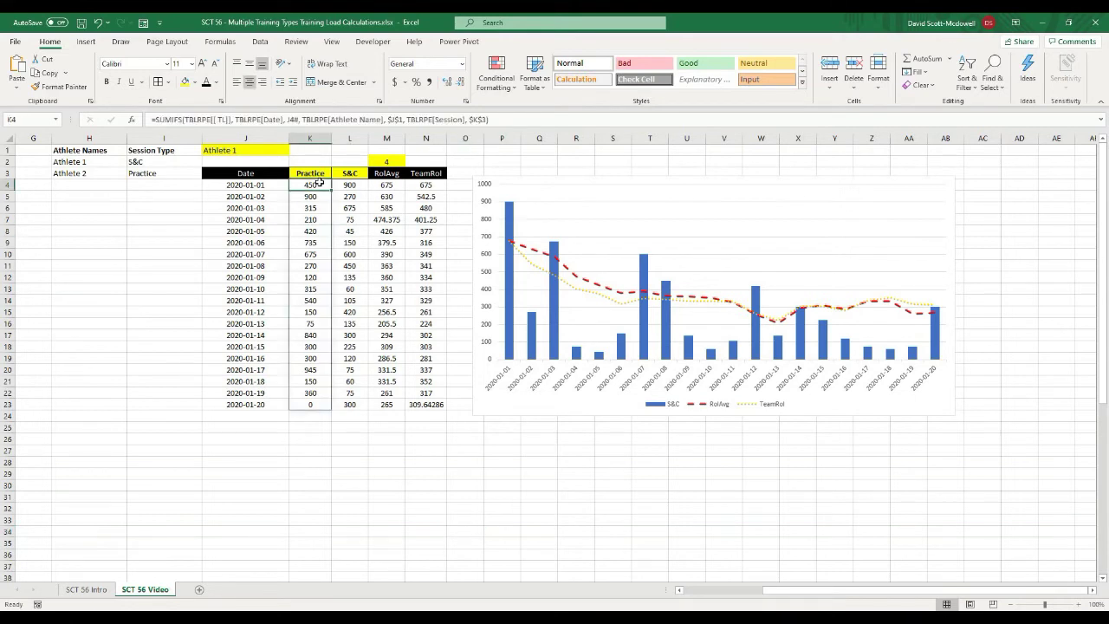
{"action": "left_click", "coordinate": [434, 492]}
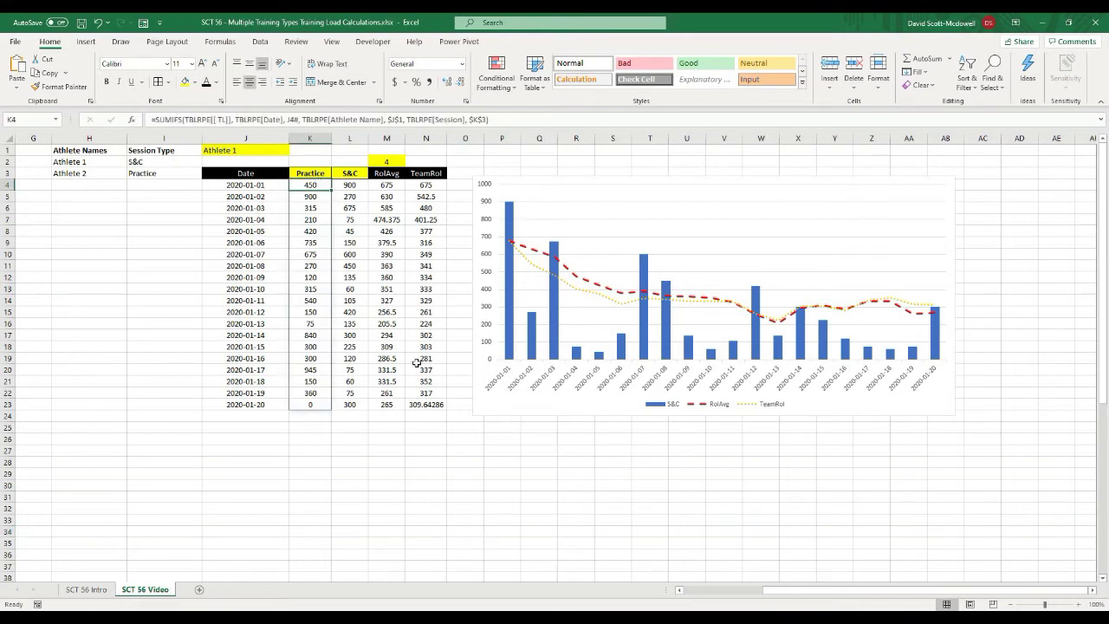
{"action": "left_click", "coordinate": [300, 186]}
{"action": "left_click_drag", "start_coordinate": [349, 543], "coordinate": [349, 531]}
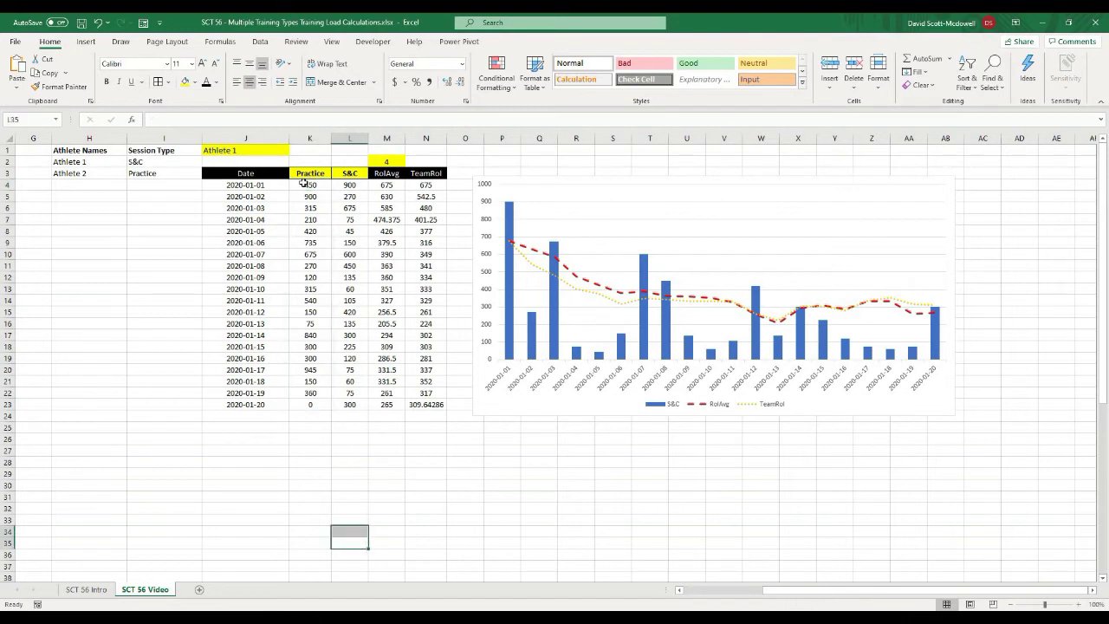
Step: Define the workbook name VideoMetric1 for the spilled range starting at K4, referring to ='SCT 56 Video'!$K$4#
{"action": "left_click", "coordinate": [303, 183]}
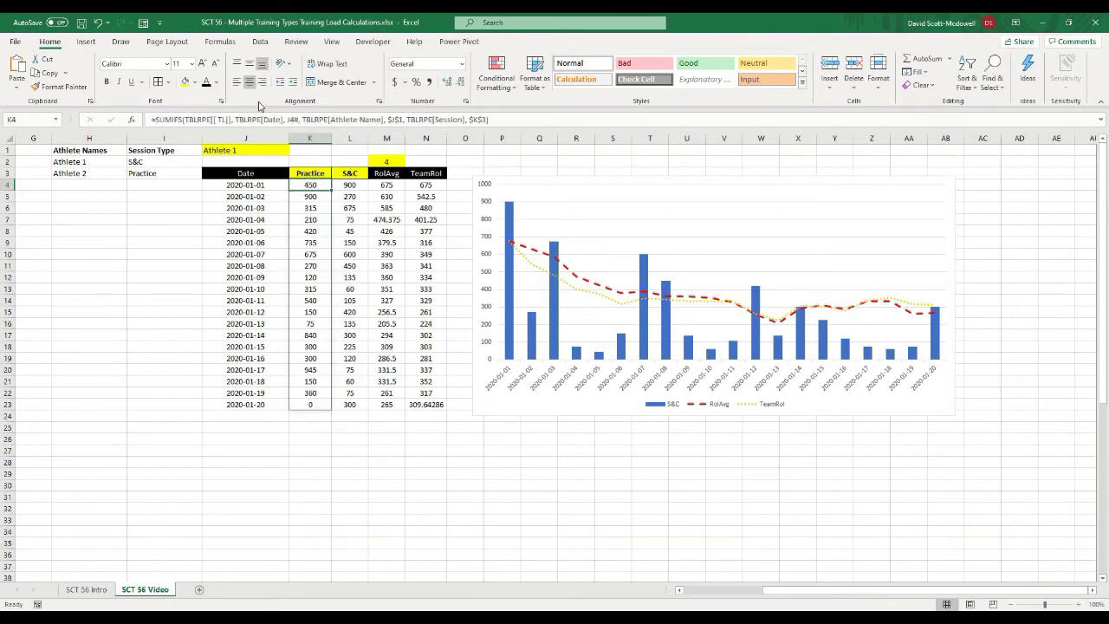
{"action": "left_click", "coordinate": [261, 43]}
{"action": "left_click", "coordinate": [221, 42]}
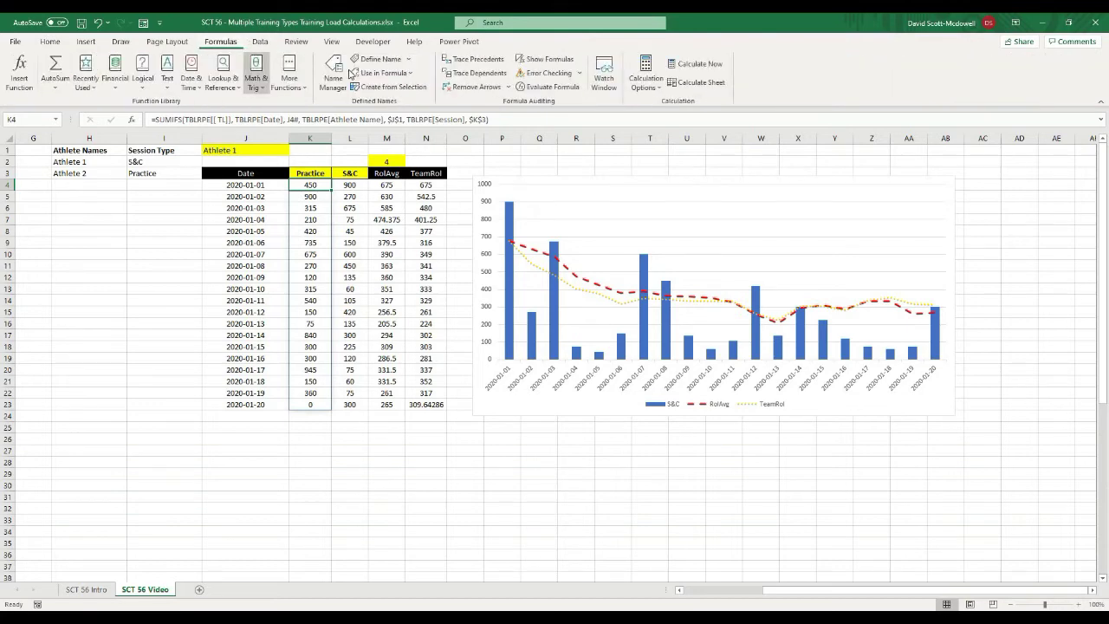
{"action": "left_click", "coordinate": [378, 58]}
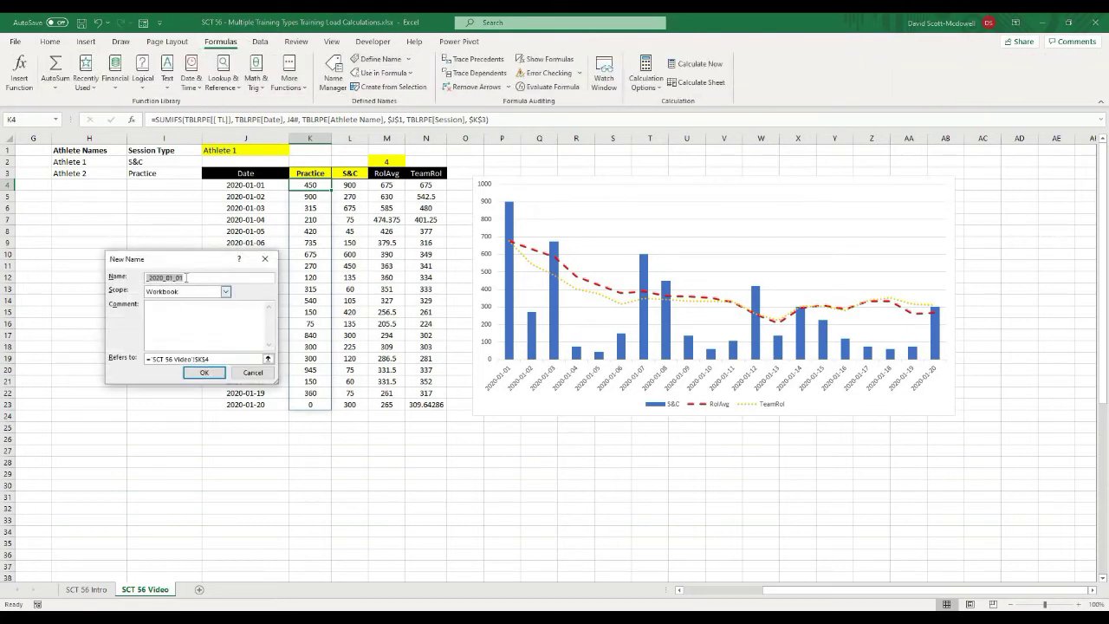
{"action": "type", "text": "VideoMetric1"}
{"action": "left_click", "coordinate": [219, 358]}
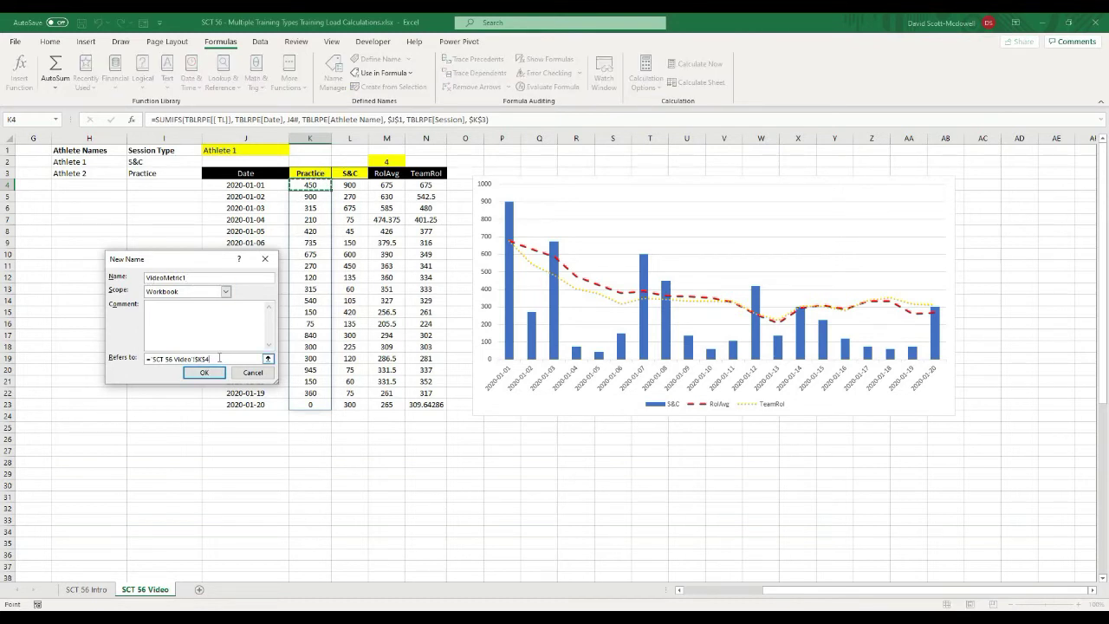
{"action": "type", "text": "#"}
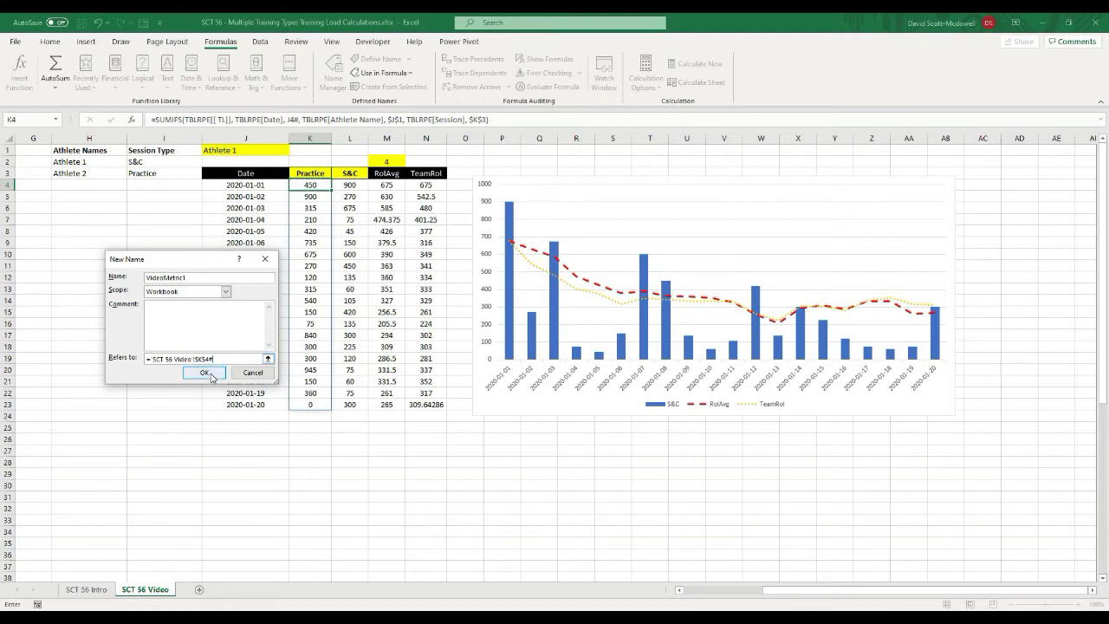
{"action": "left_click", "coordinate": [206, 373]}
Step: Define the workbook name VideoMetric2 for the spilled range starting at L4, referring to ='SCT 56 Video'!$L$4#
{"action": "left_click", "coordinate": [351, 185]}
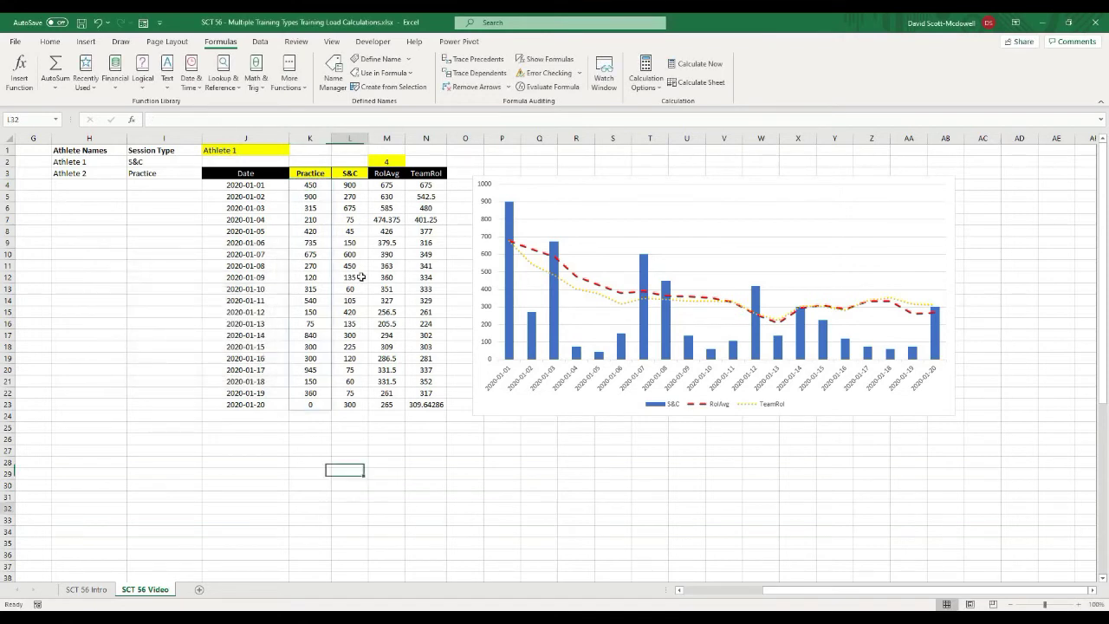
{"action": "left_click", "coordinate": [377, 59]}
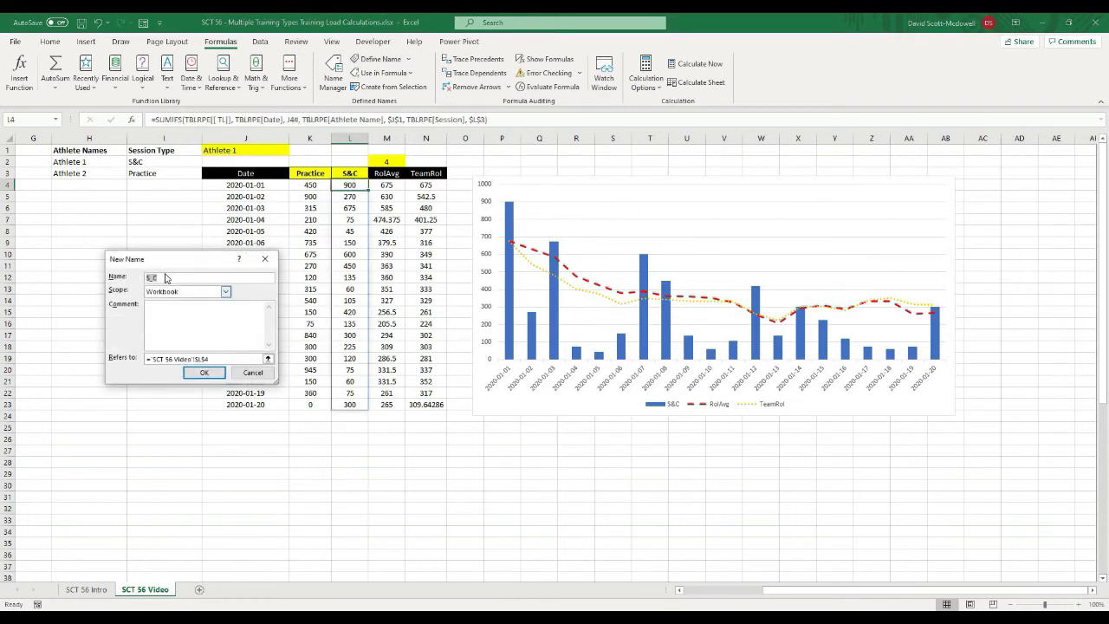
{"action": "type", "text": "s_c"}
{"action": "left_click", "coordinate": [230, 358]}
{"action": "type", "text": "#"}
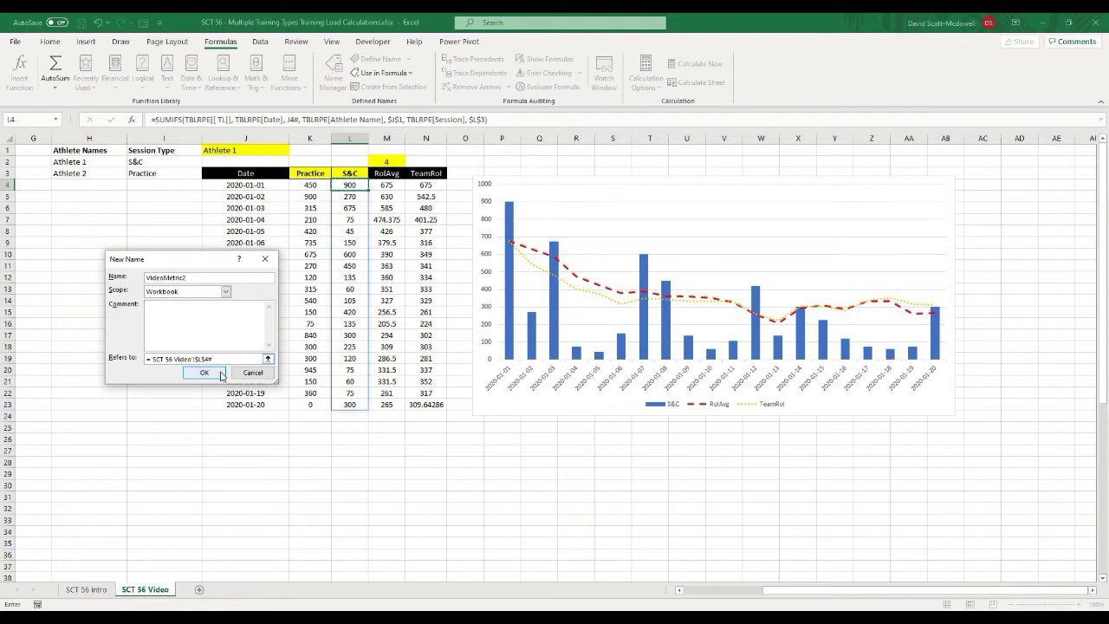
{"action": "left_click", "coordinate": [205, 373]}
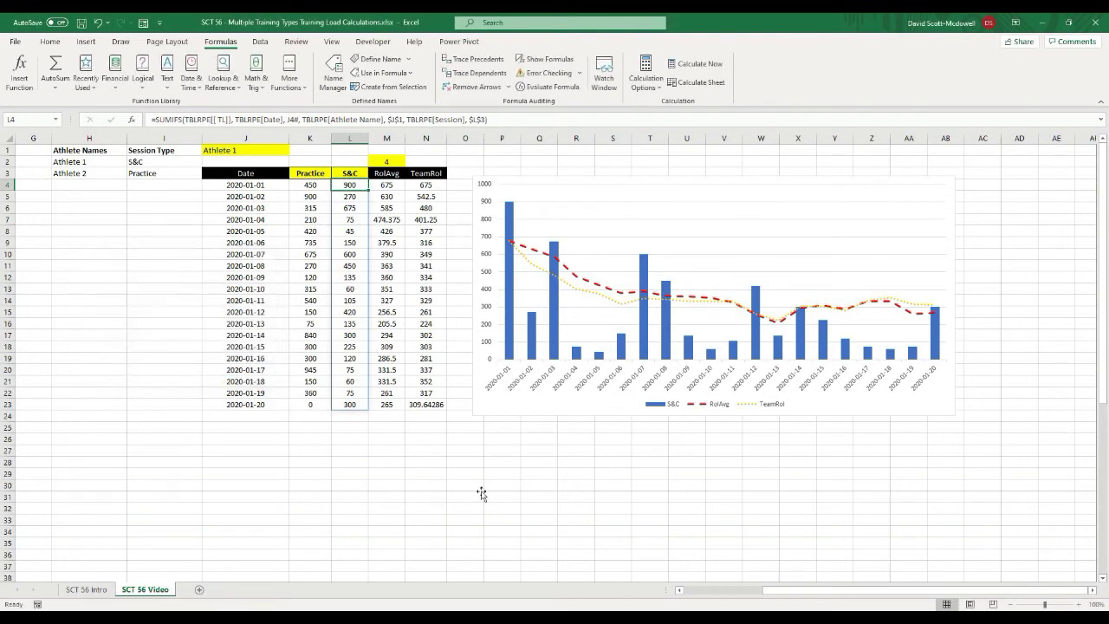
Step: Edit the S&C column series in the chart's data source so its series name refers to header cell K3
{"action": "left_click", "coordinate": [550, 413]}
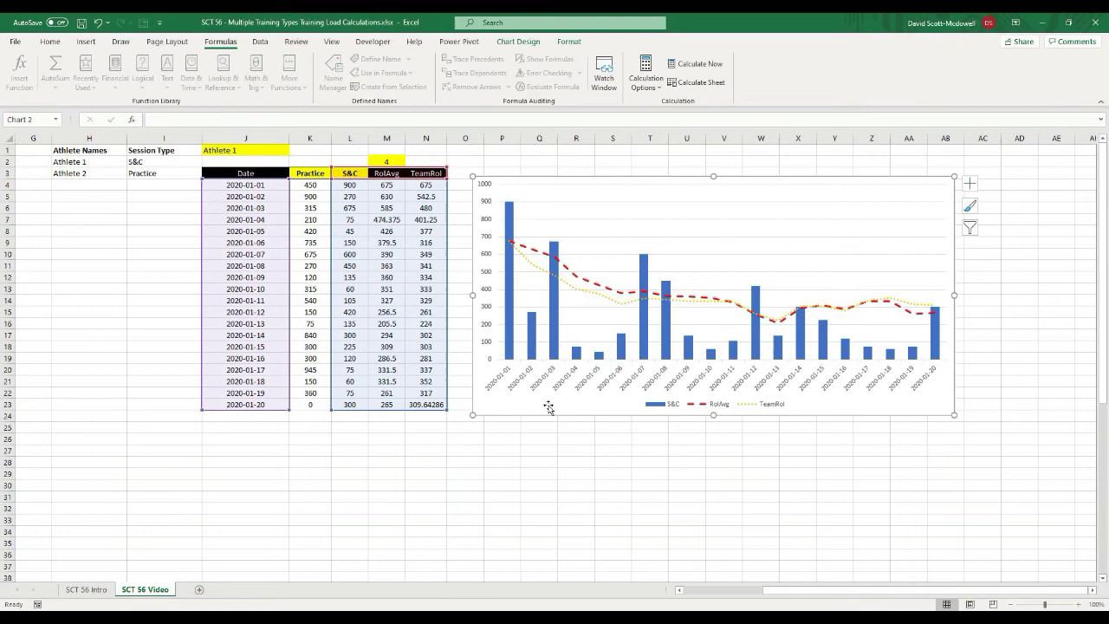
{"action": "left_click", "coordinate": [535, 449]}
{"action": "left_click", "coordinate": [527, 409]}
{"action": "right_click", "coordinate": [530, 411]}
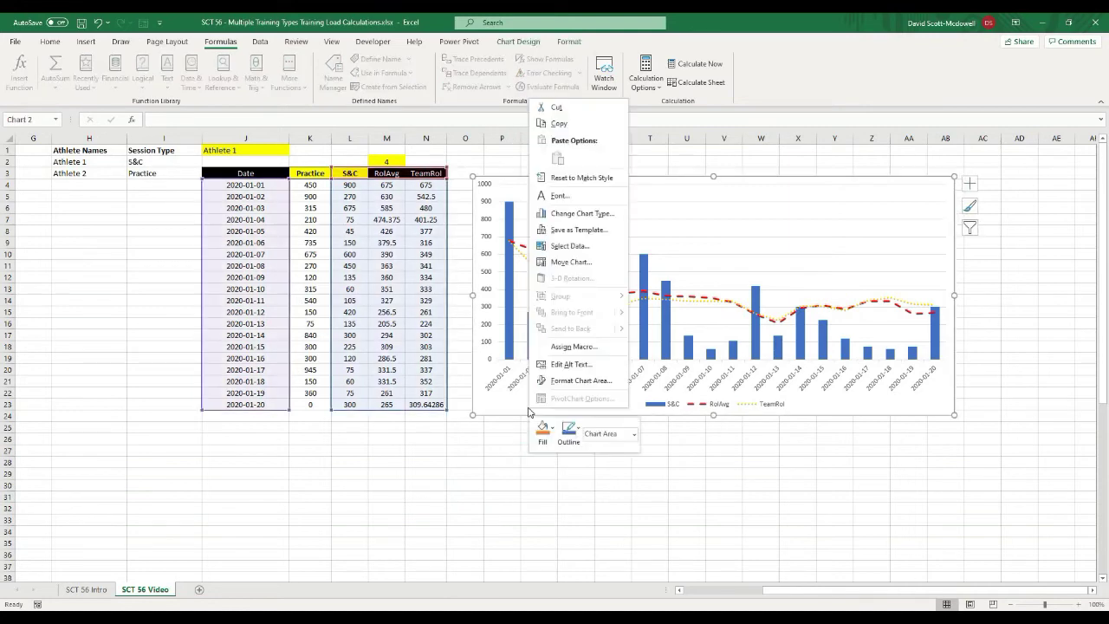
{"action": "left_click", "coordinate": [583, 247]}
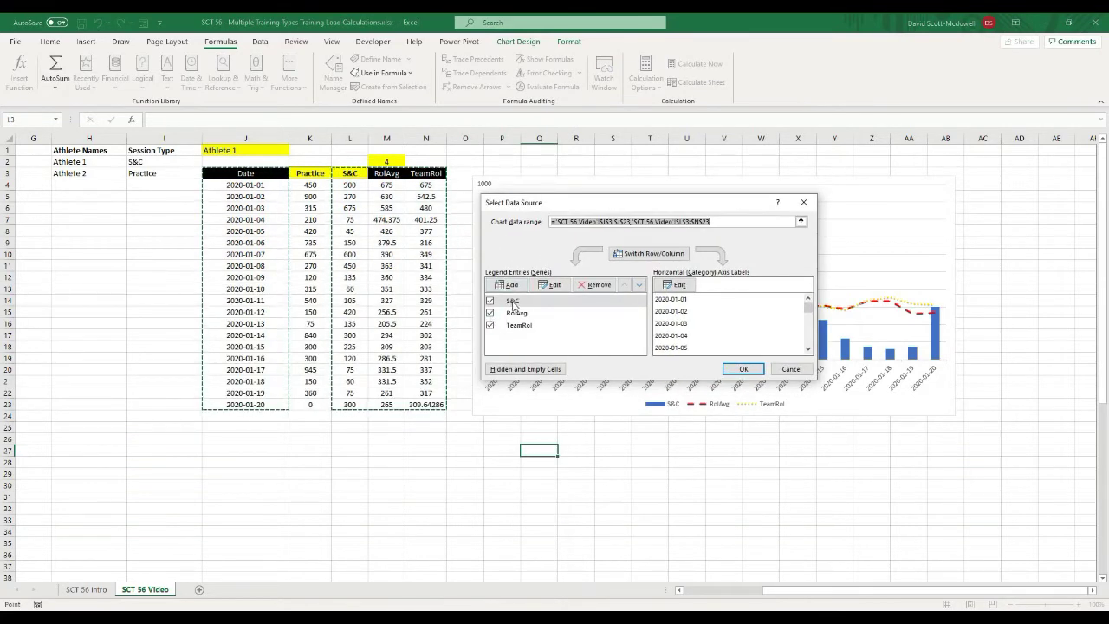
{"action": "left_click", "coordinate": [514, 301]}
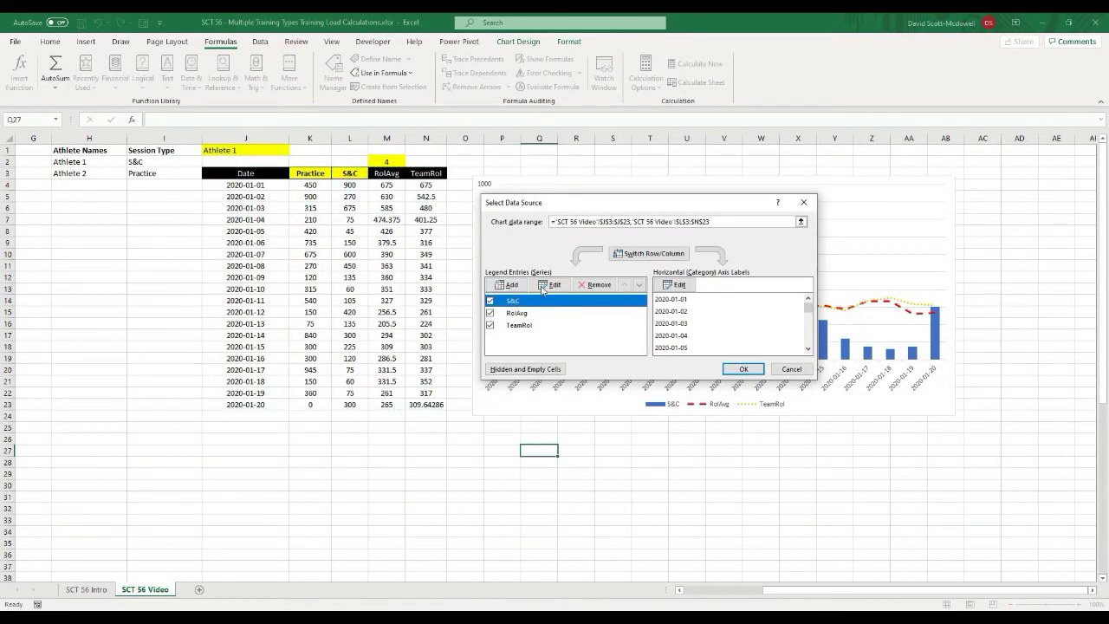
{"action": "left_click", "coordinate": [543, 287]}
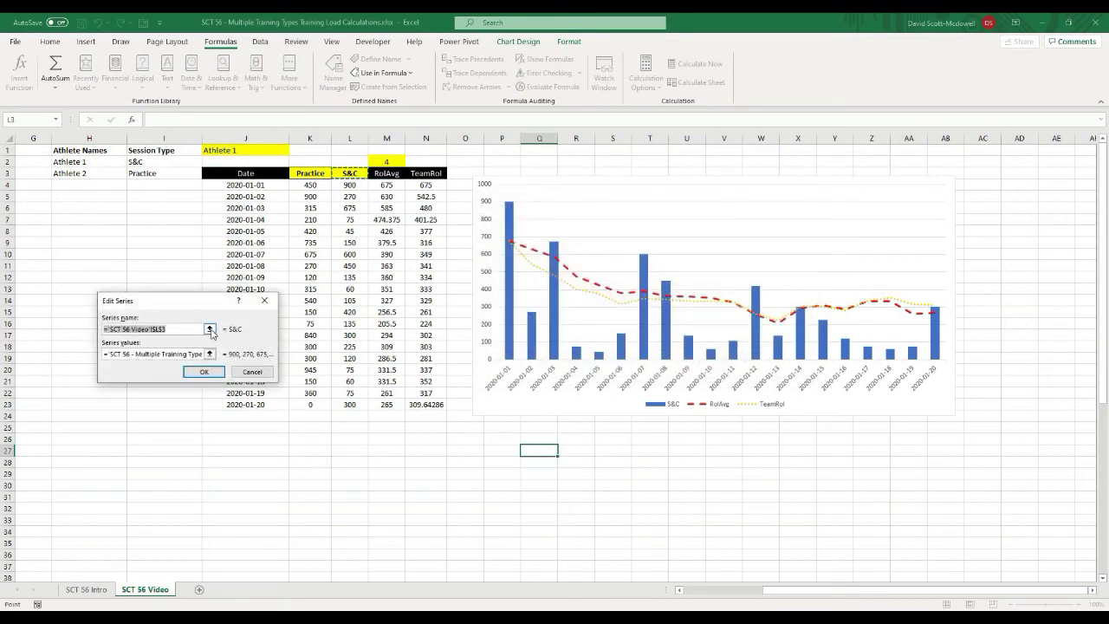
{"action": "left_click", "coordinate": [305, 172]}
{"action": "left_click", "coordinate": [306, 171]}
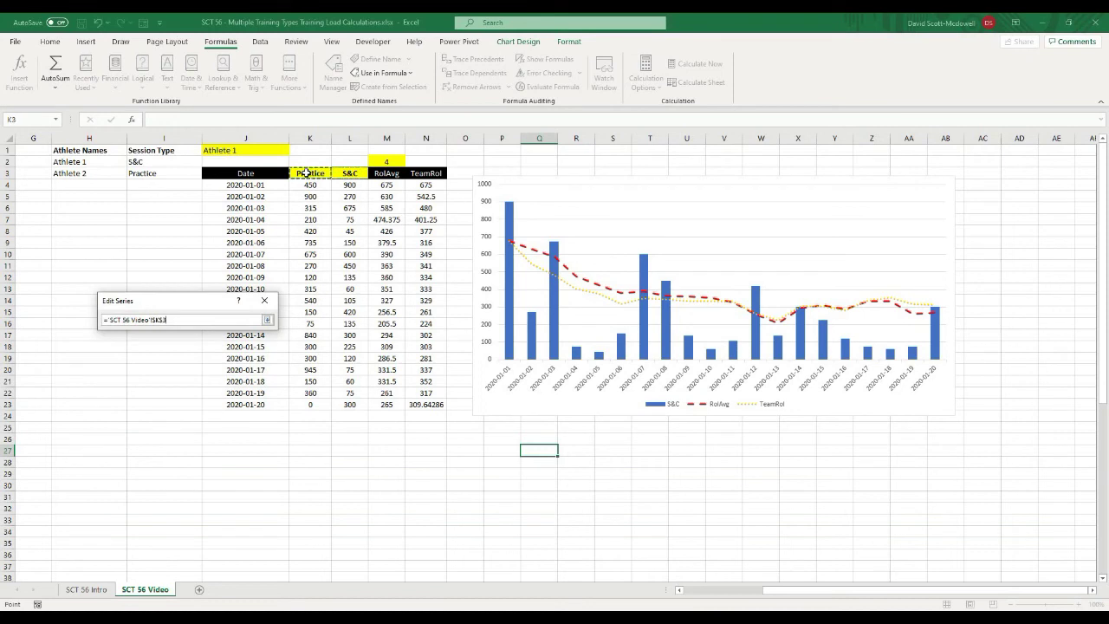
{"action": "left_click", "coordinate": [268, 320]}
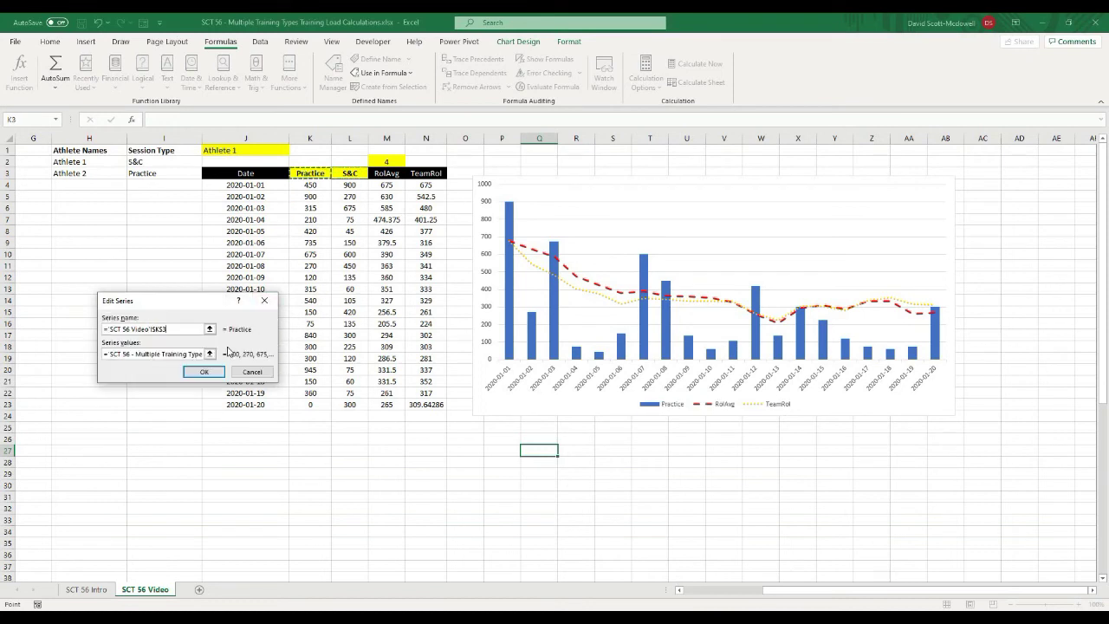
Step: Point the Practice series values at the workbook name VideoMetric1 and apply the data source changes
{"action": "left_click", "coordinate": [183, 354]}
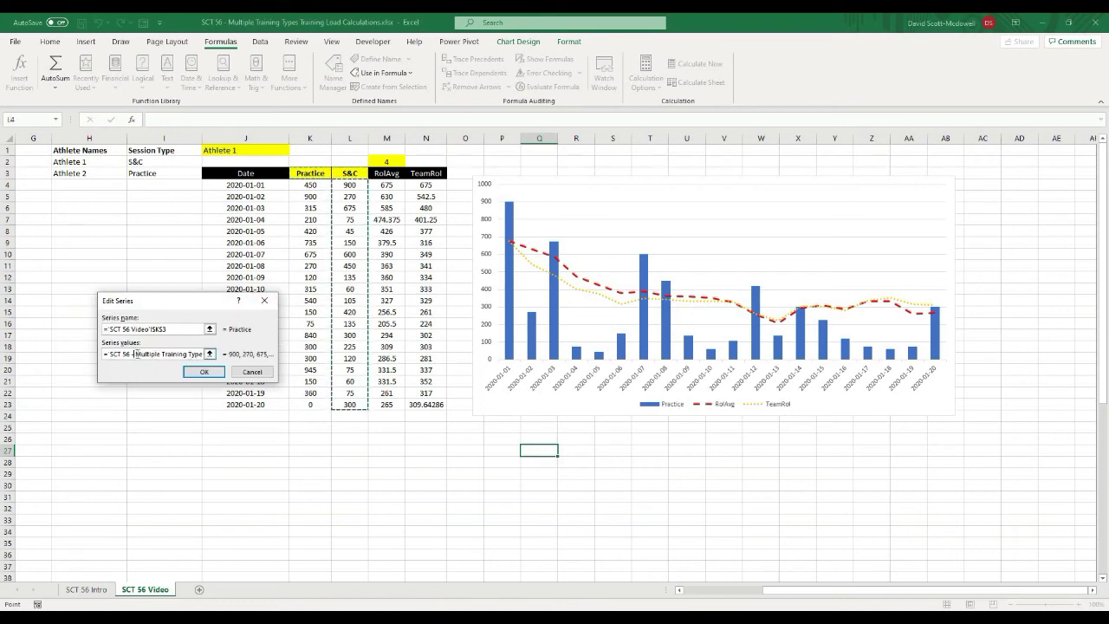
{"action": "double_click", "coordinate": [147, 355]}
{"action": "left_click_drag", "start_coordinate": [221, 356], "coordinate": [216, 355]}
{"action": "left_click", "coordinate": [151, 355]}
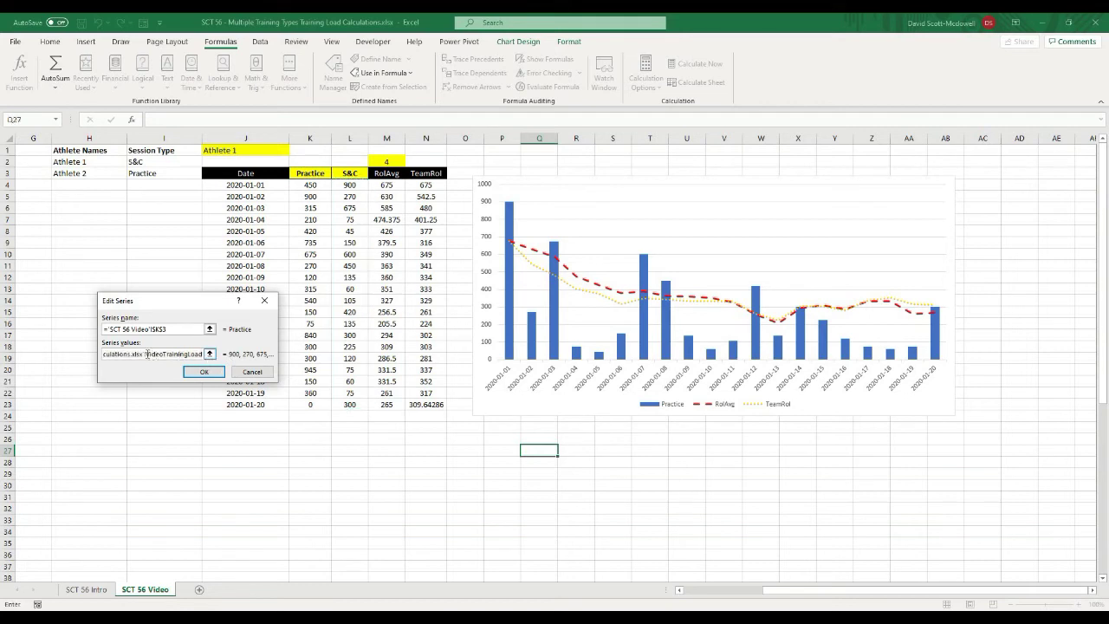
{"action": "left_click_drag", "start_coordinate": [148, 355], "coordinate": [204, 354]}
{"action": "type", "text": "V"}
{"action": "left_click", "coordinate": [203, 370]}
{"action": "left_click", "coordinate": [747, 370]}
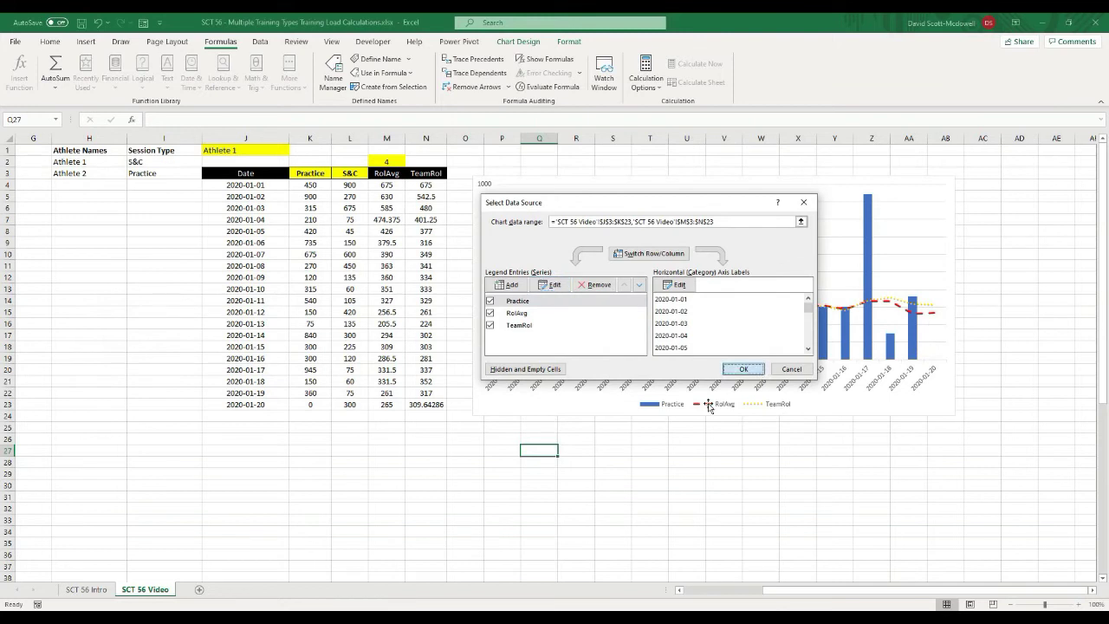
{"action": "left_click", "coordinate": [652, 449]}
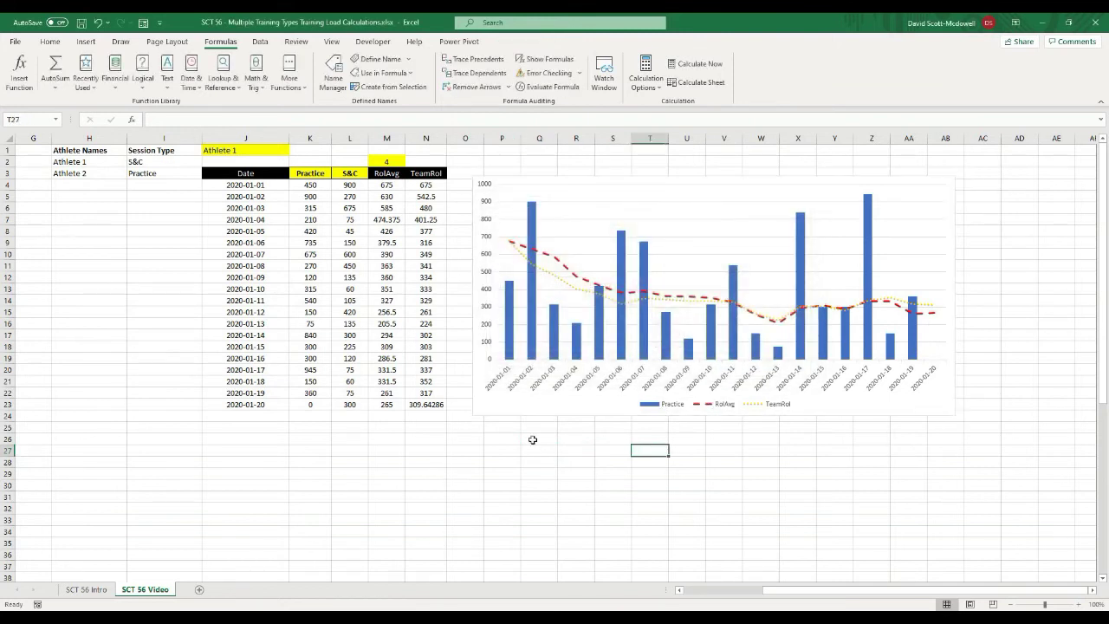
Step: Add a new series to the chart's data source with its name taken from header cell L3
{"action": "left_click", "coordinate": [606, 404]}
{"action": "right_click", "coordinate": [606, 409]}
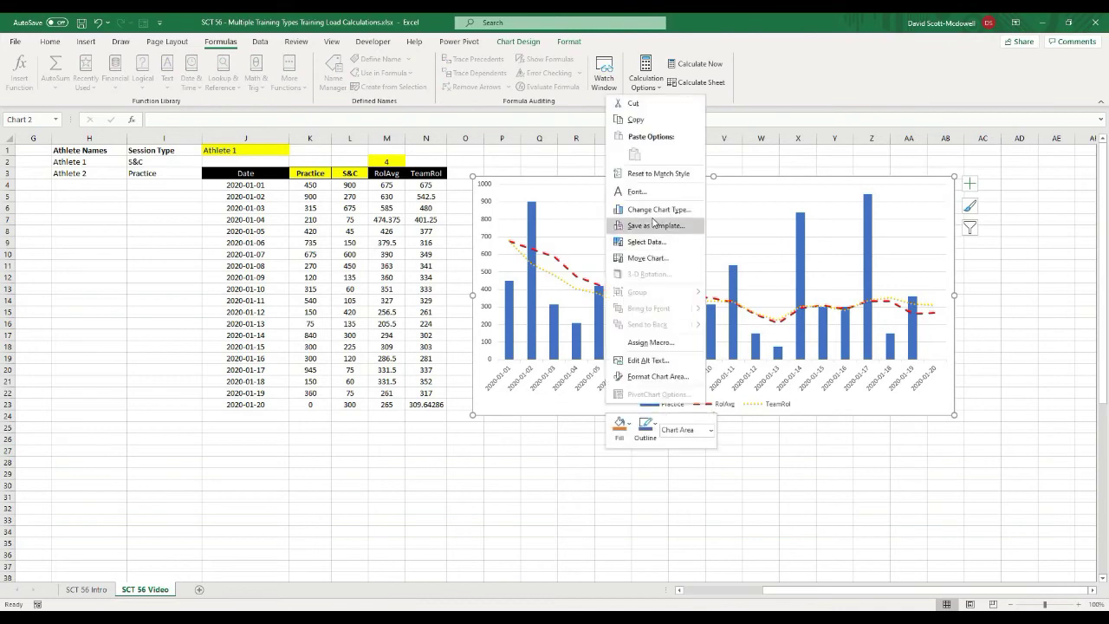
{"action": "left_click", "coordinate": [655, 241]}
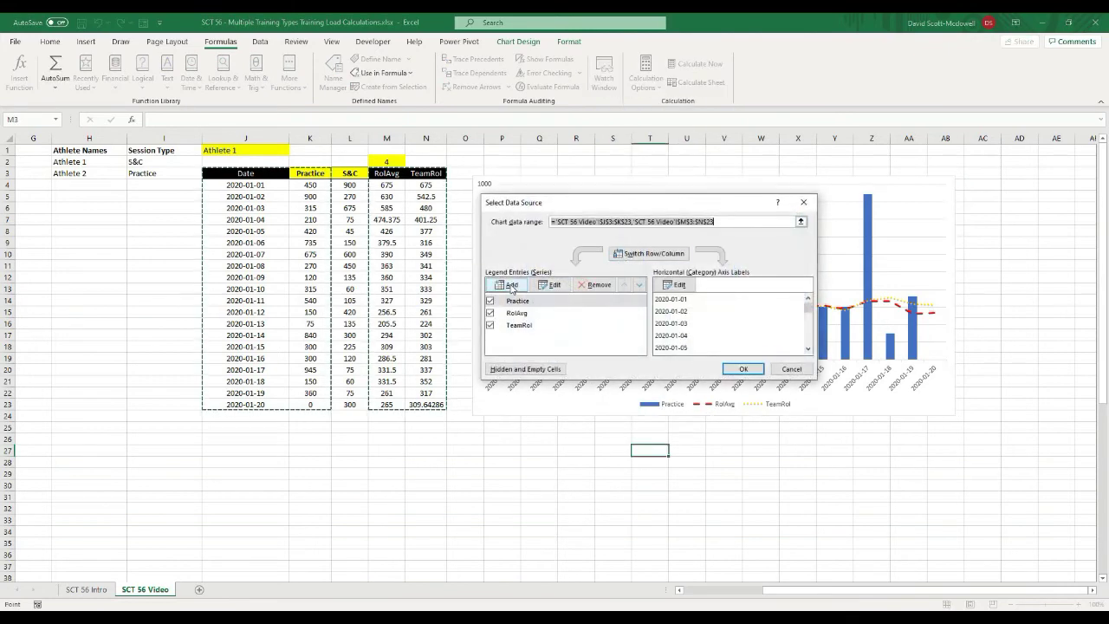
{"action": "left_click", "coordinate": [513, 287]}
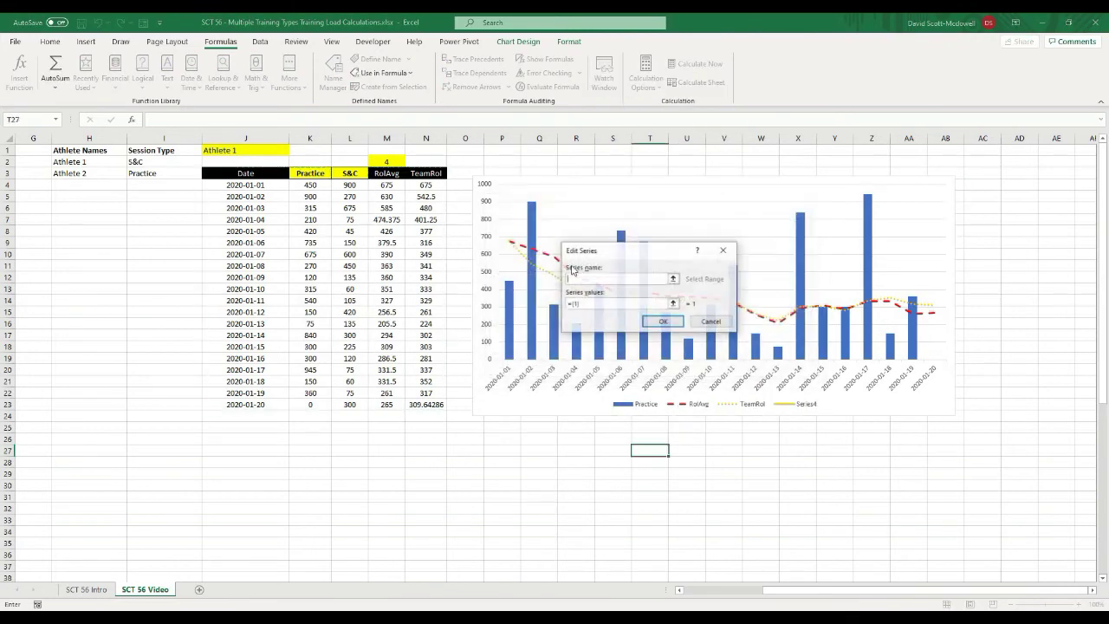
{"action": "left_click", "coordinate": [675, 275]}
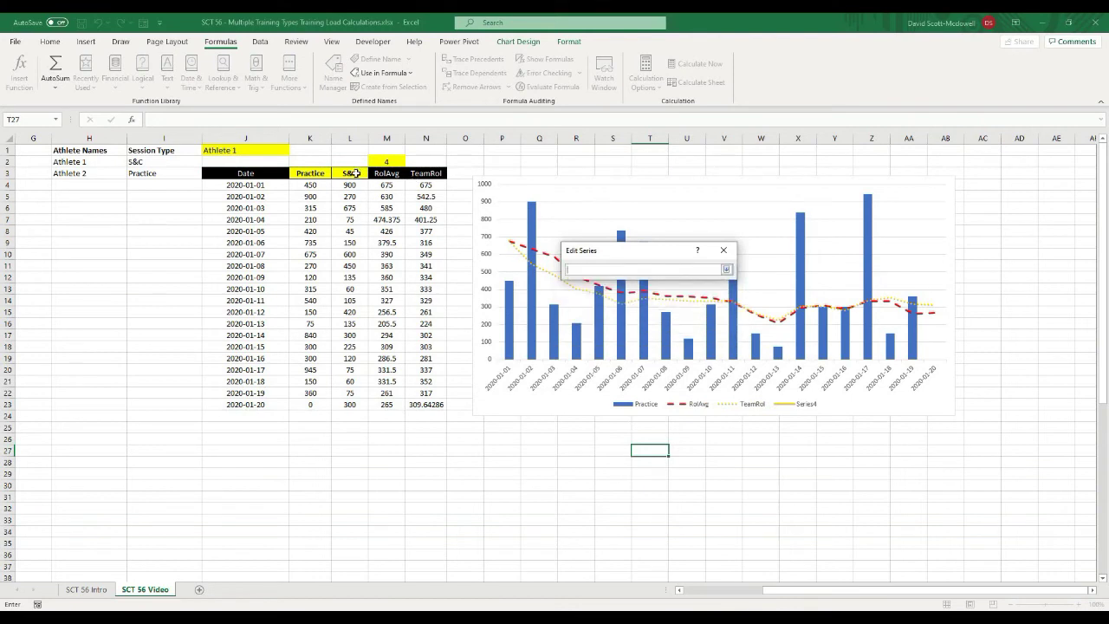
{"action": "left_click", "coordinate": [354, 174]}
{"action": "left_click", "coordinate": [726, 270]}
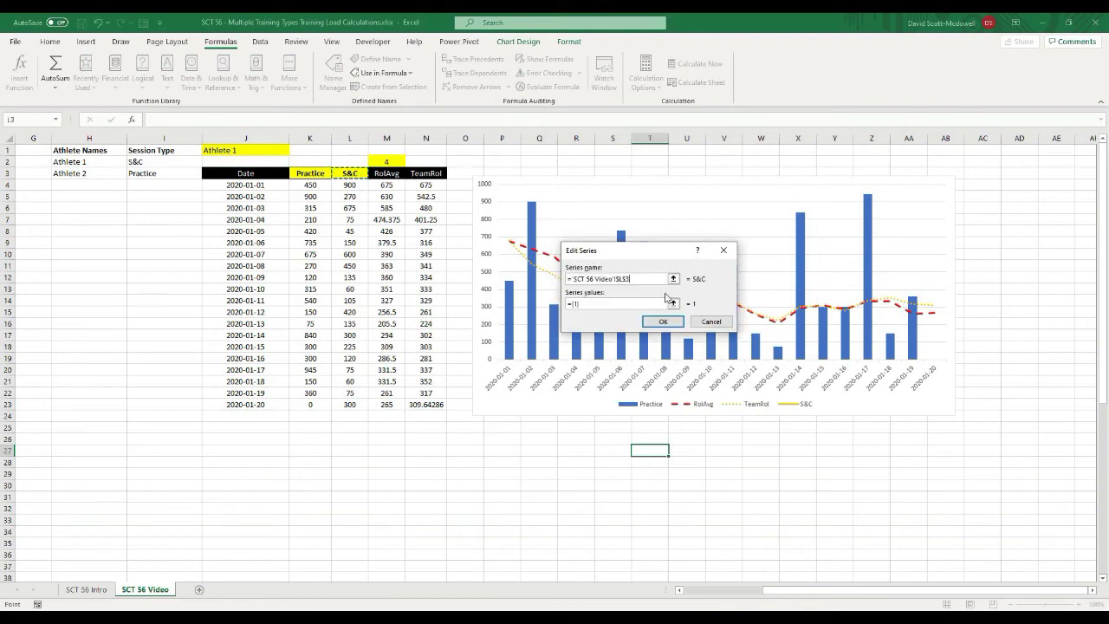
Step: Set the new S&C series values to the sheet-qualified name VideoMetric2 and apply the data source changes
{"action": "left_click", "coordinate": [674, 304]}
{"action": "left_click", "coordinate": [349, 184]}
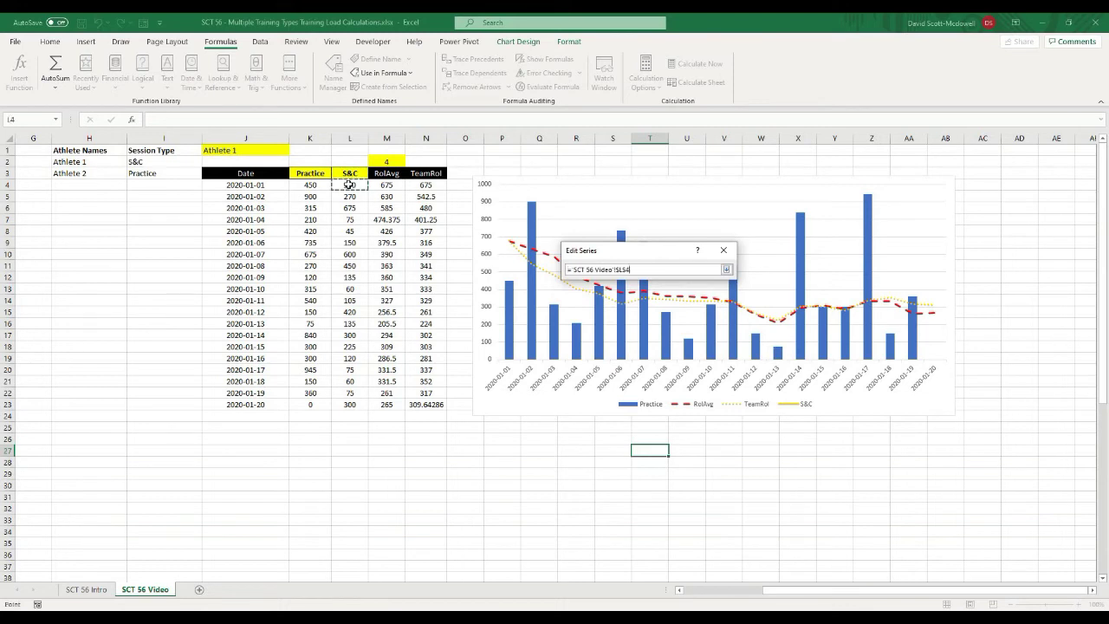
{"action": "mouse_move", "coordinate": [349, 185]}
{"action": "left_mouse_down"}
{"action": "mouse_move", "coordinate": [357, 404]}
{"action": "mouse_move", "coordinate": [338, 185]}
{"action": "left_mouse_up"}
{"action": "double_click", "coordinate": [622, 270]}
{"action": "type", "text": "VideoMetric2"}
{"action": "key", "text": "Return"}
{"action": "left_click", "coordinate": [664, 322]}
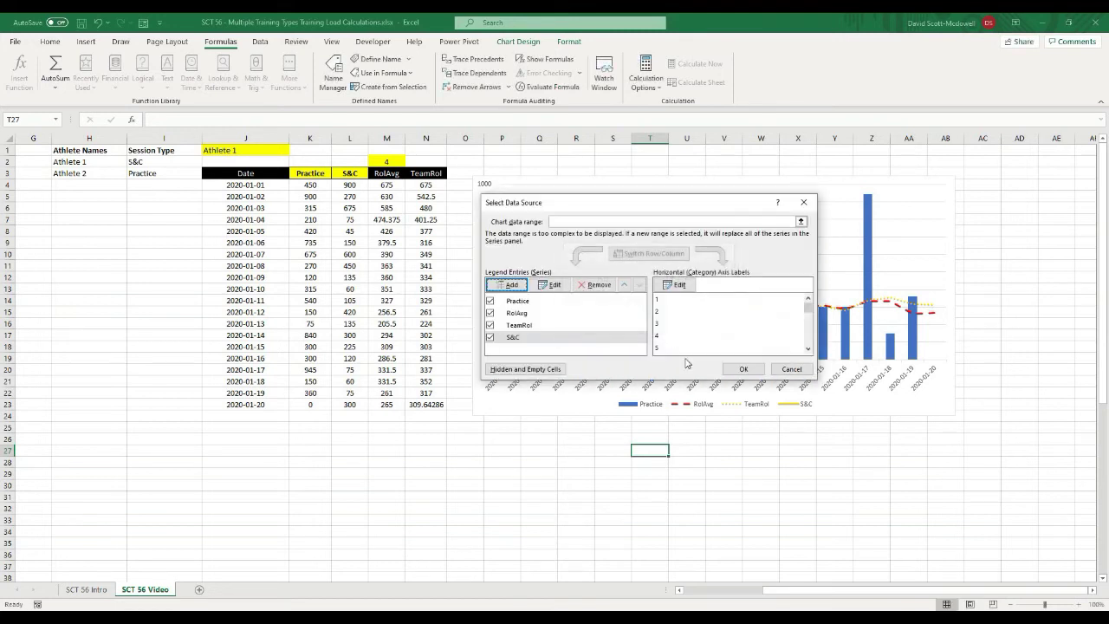
{"action": "left_click", "coordinate": [744, 369]}
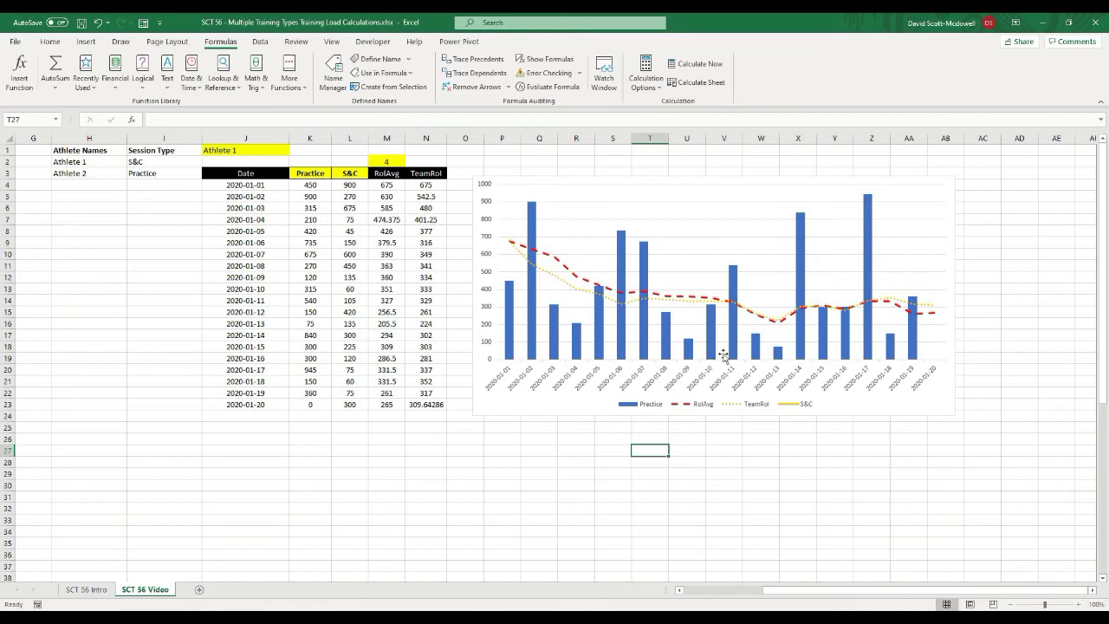
{"action": "left_click", "coordinate": [949, 185]}
{"action": "left_click", "coordinate": [971, 230]}
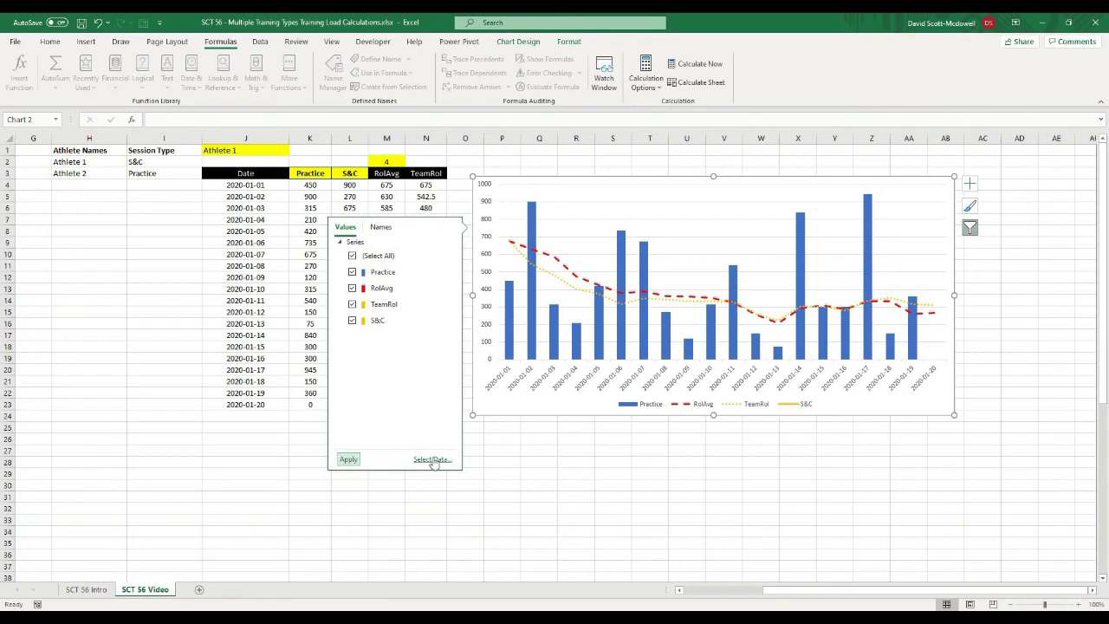
{"action": "left_click", "coordinate": [351, 460]}
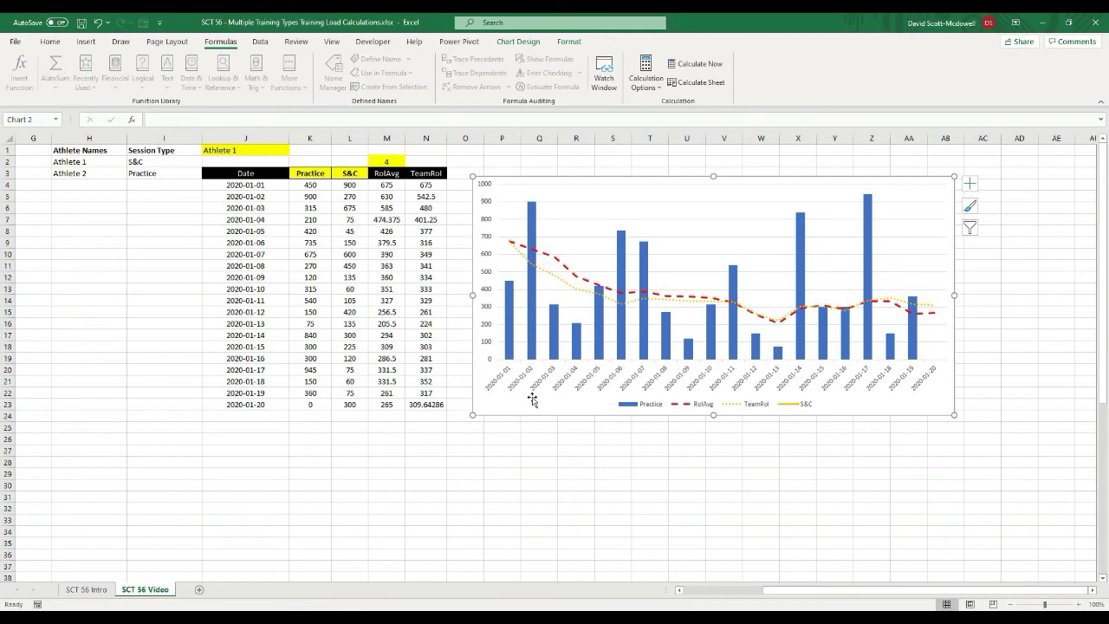
Step: Move the S&C series up in the chart's series order so it sits directly after Practice
{"action": "right_click", "coordinate": [533, 401]}
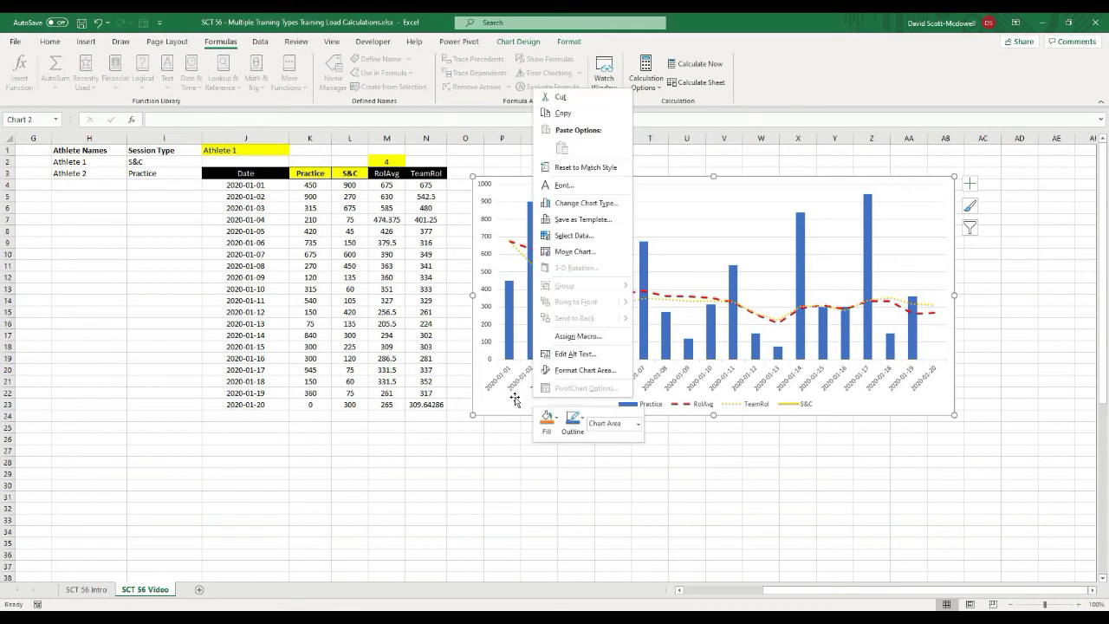
{"action": "left_click", "coordinate": [516, 401]}
{"action": "right_click", "coordinate": [517, 401]}
{"action": "left_click", "coordinate": [561, 236]}
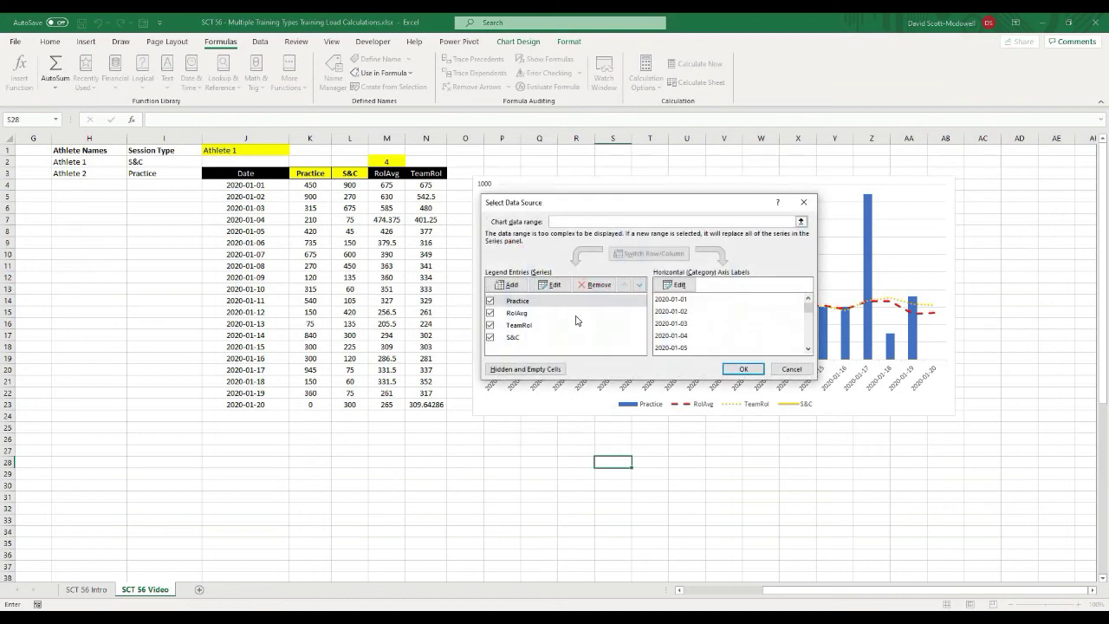
{"action": "left_click", "coordinate": [513, 338]}
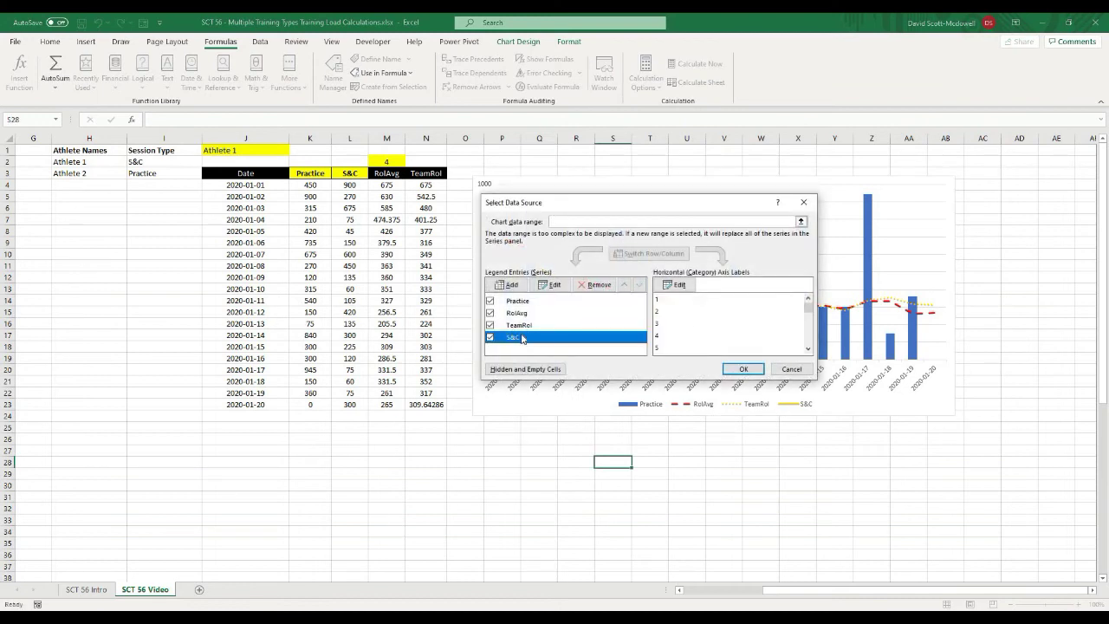
{"action": "left_click", "coordinate": [624, 285]}
{"action": "left_click", "coordinate": [624, 286]}
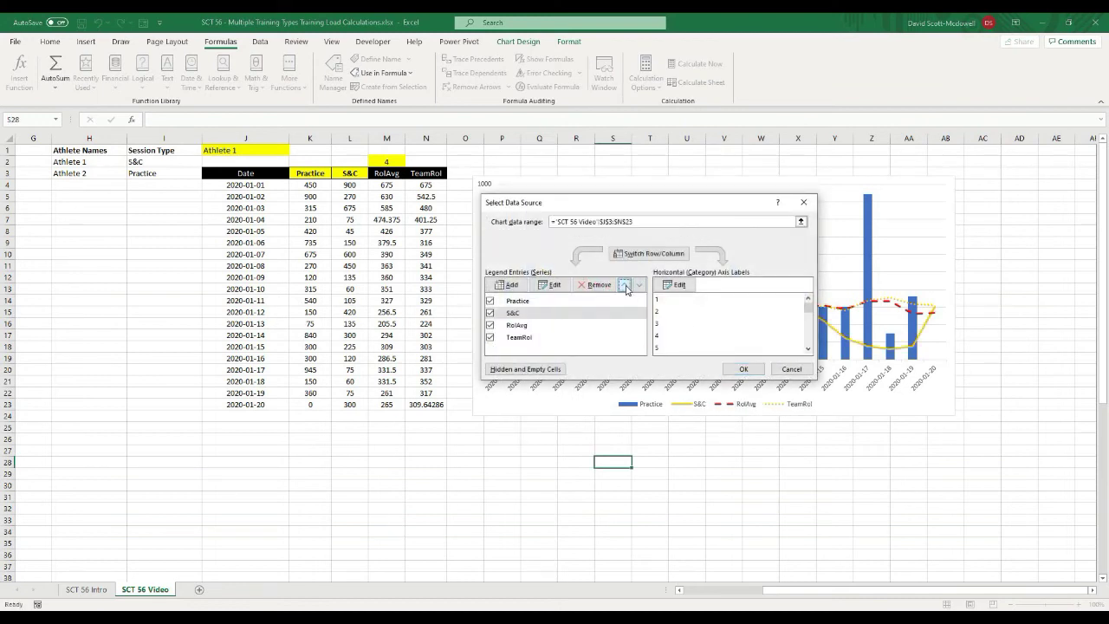
{"action": "left_click", "coordinate": [515, 301]}
{"action": "left_click", "coordinate": [515, 310]}
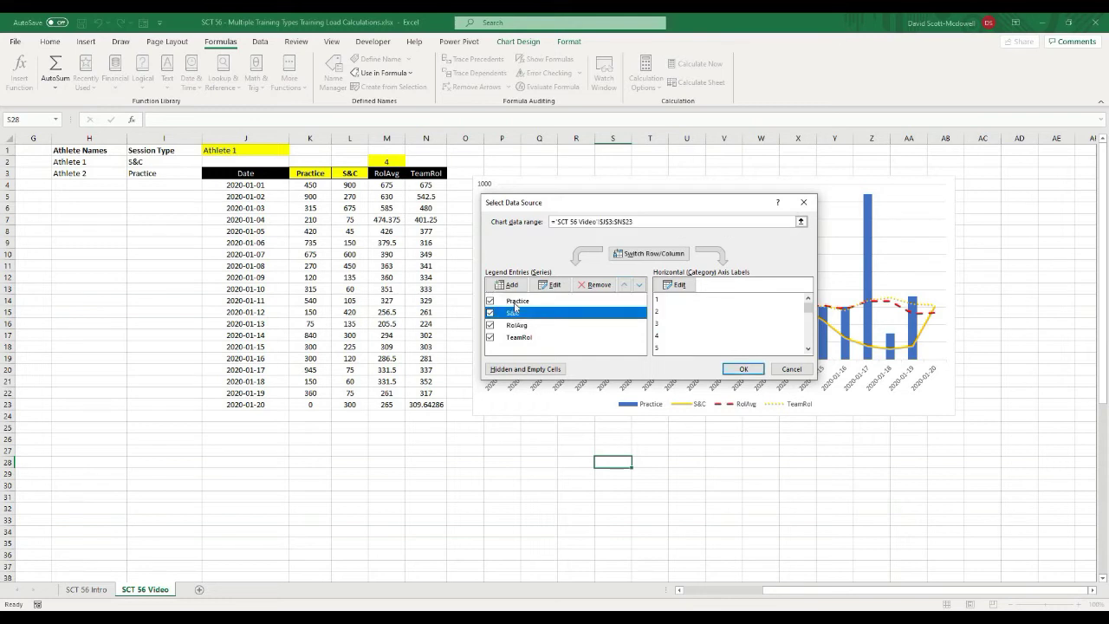
{"action": "left_click", "coordinate": [732, 370]}
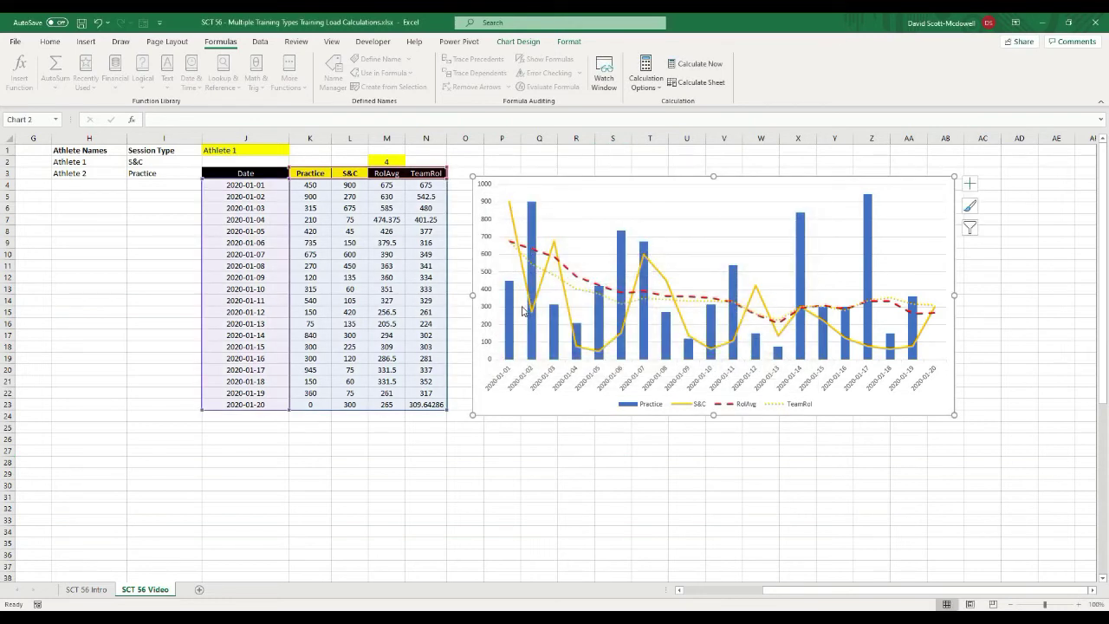
Step: Change the chart type of both the Practice and S&C series to Stacked Column in the combo chart
{"action": "right_click", "coordinate": [497, 404]}
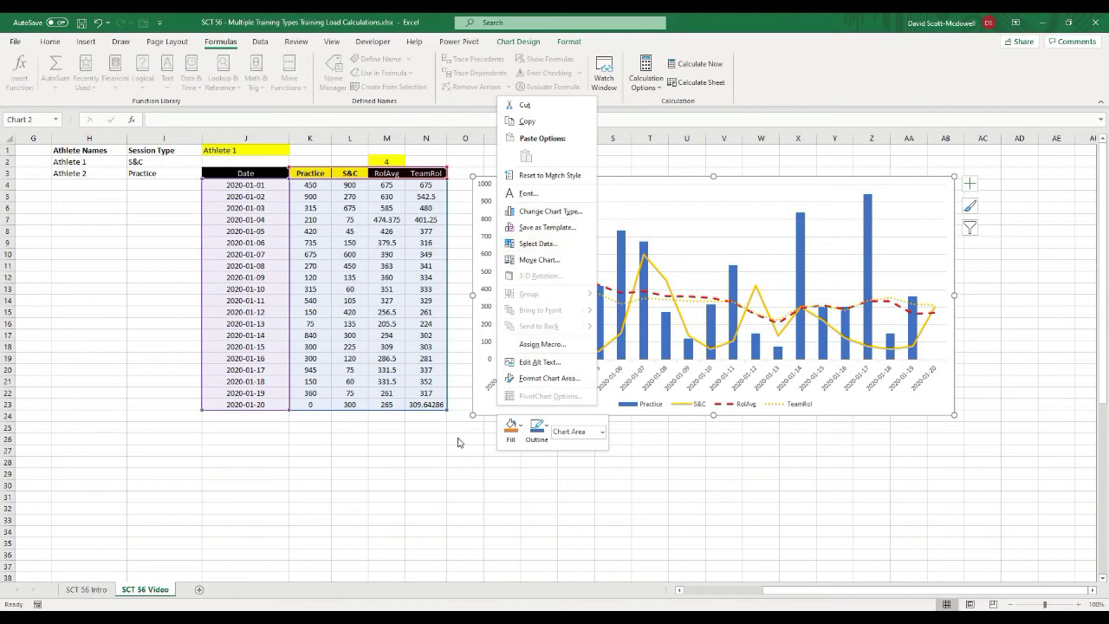
{"action": "left_click", "coordinate": [500, 401]}
{"action": "right_click", "coordinate": [500, 408]}
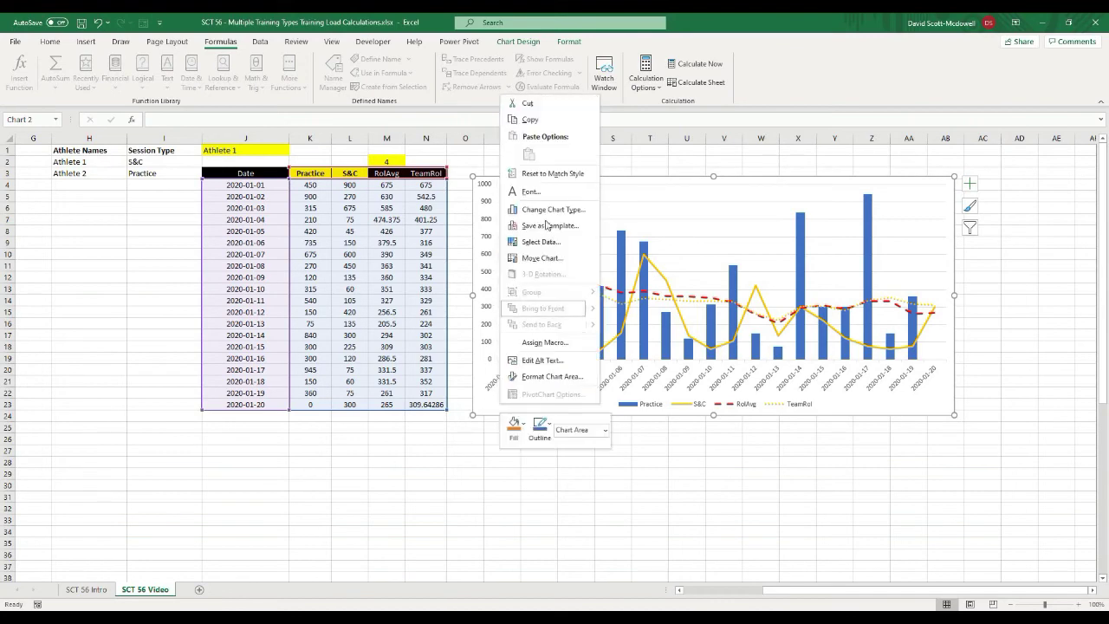
{"action": "left_click", "coordinate": [552, 211]}
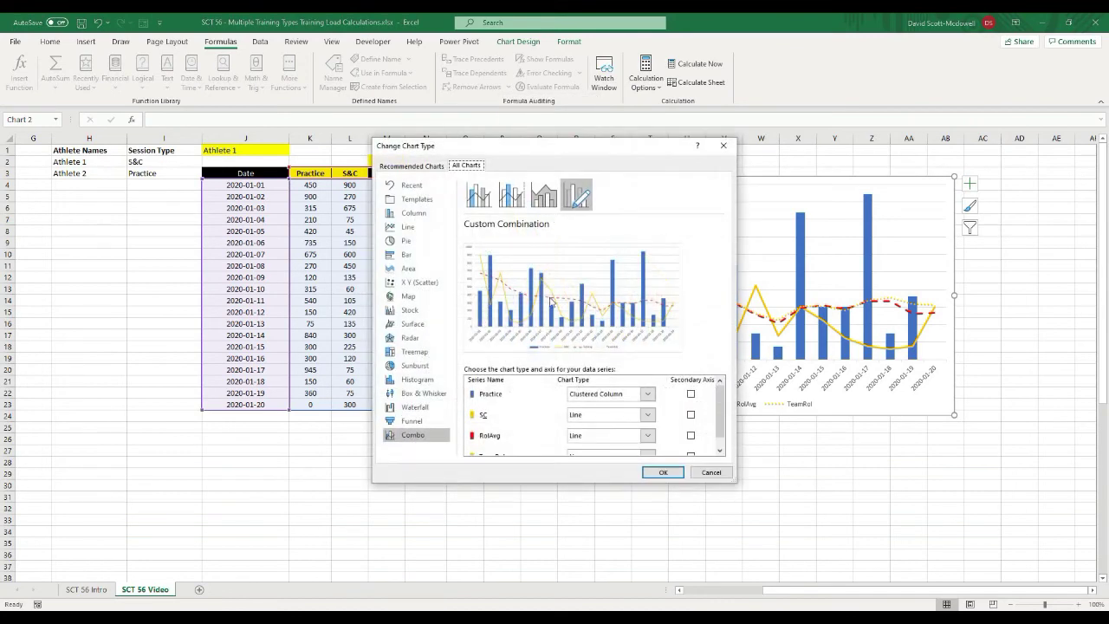
{"action": "left_click", "coordinate": [647, 394]}
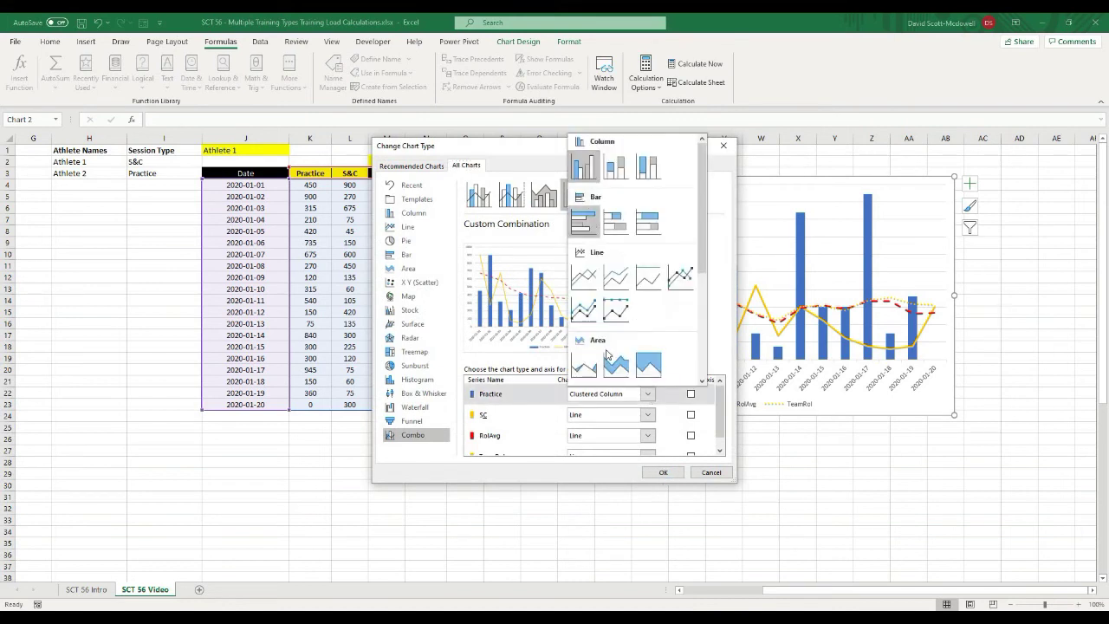
{"action": "left_click", "coordinate": [616, 169]}
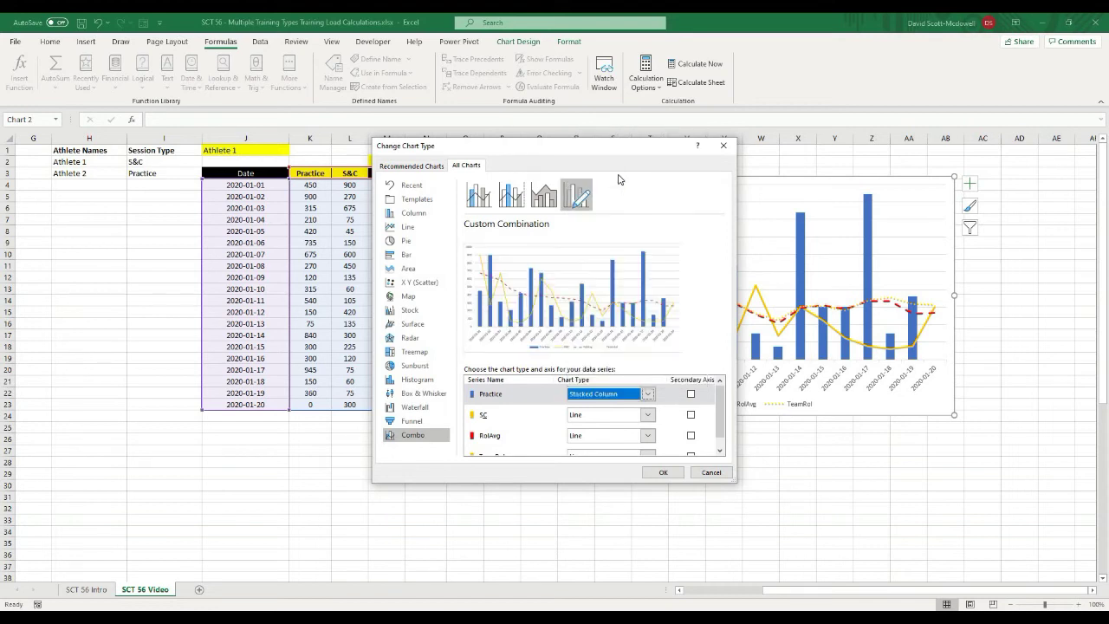
{"action": "left_click", "coordinate": [649, 415]}
{"action": "left_click", "coordinate": [618, 190]}
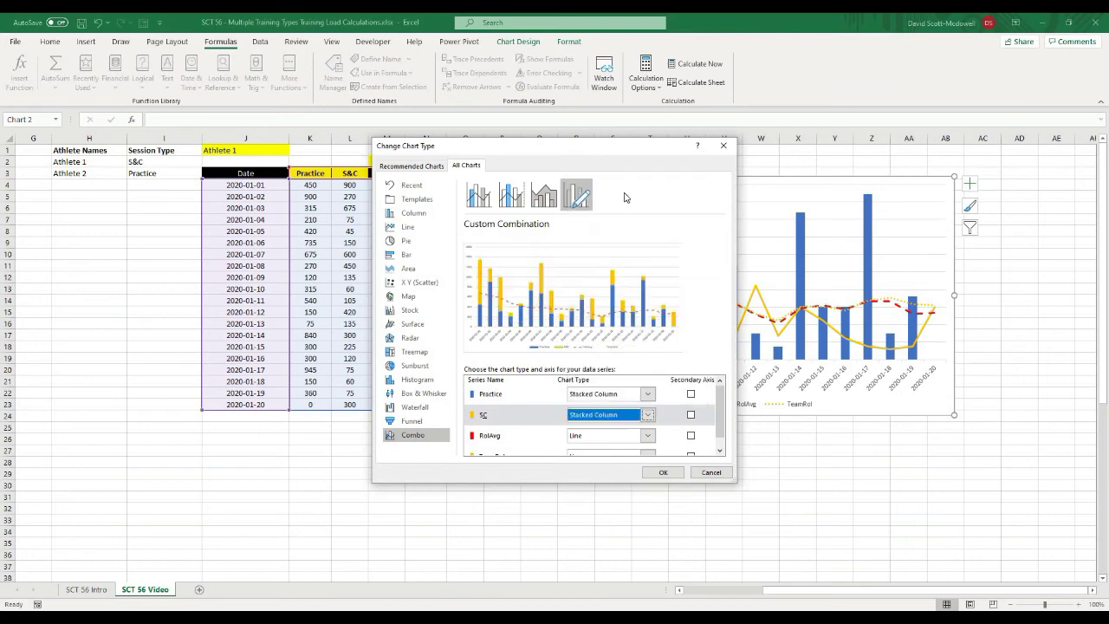
{"action": "left_click", "coordinate": [664, 473]}
{"action": "left_click", "coordinate": [699, 510]}
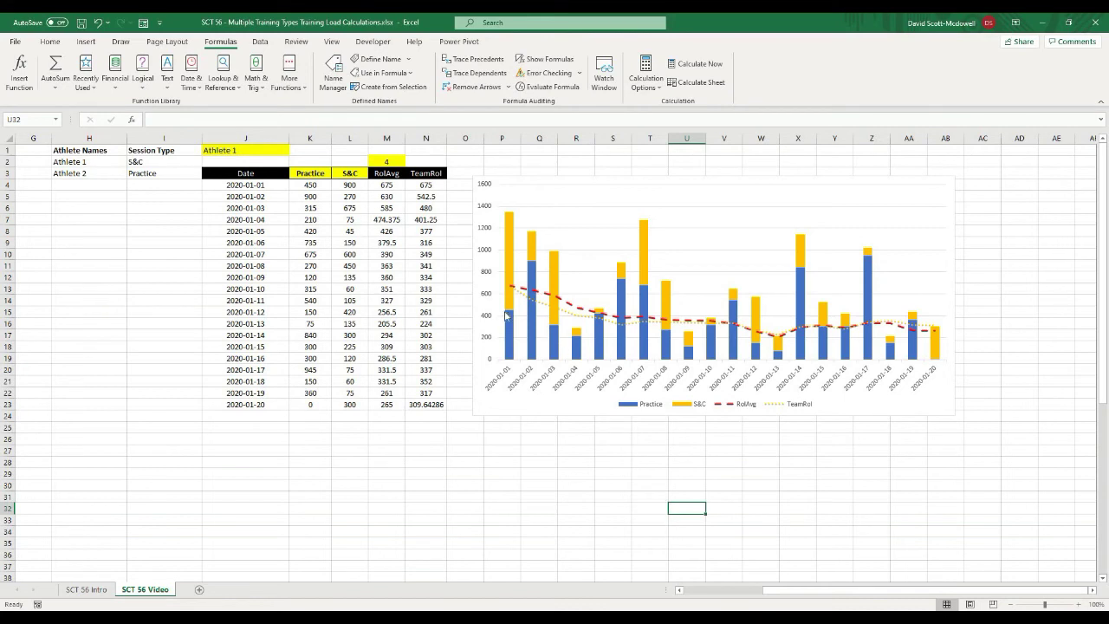
{"action": "mouse_move", "coordinate": [512, 339]}
{"action": "mouse_move", "coordinate": [511, 295]}
{"action": "left_click", "coordinate": [573, 519]}
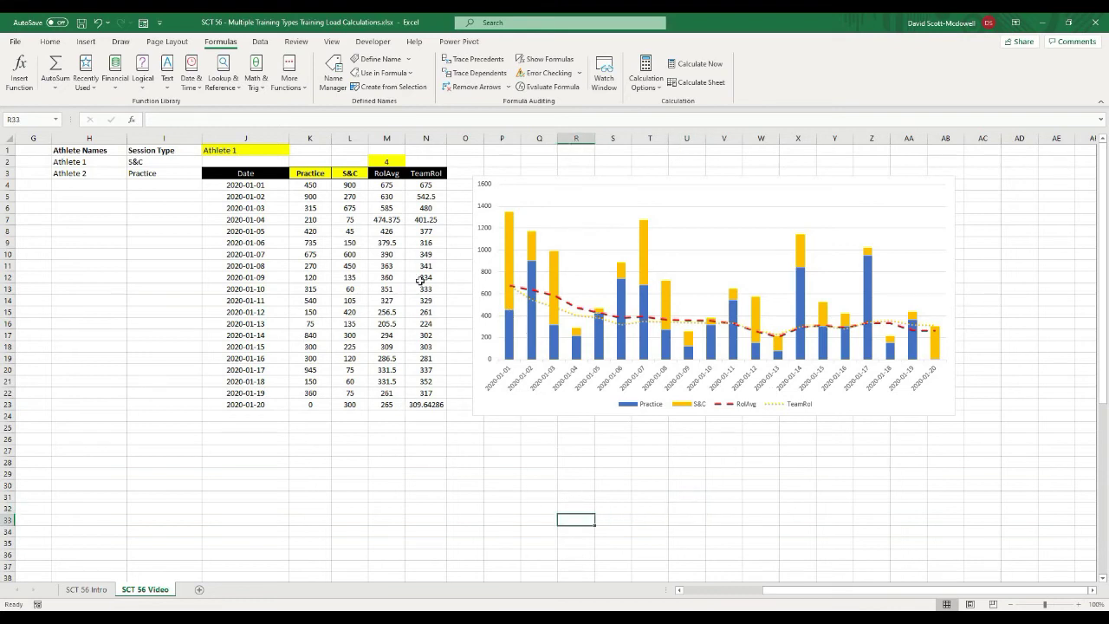
Step: Try 7 as the rolling-average window in cell M2 and set its final value to 21
{"action": "left_click", "coordinate": [397, 187]}
{"action": "key", "text": "ctrl+shift+Down"}
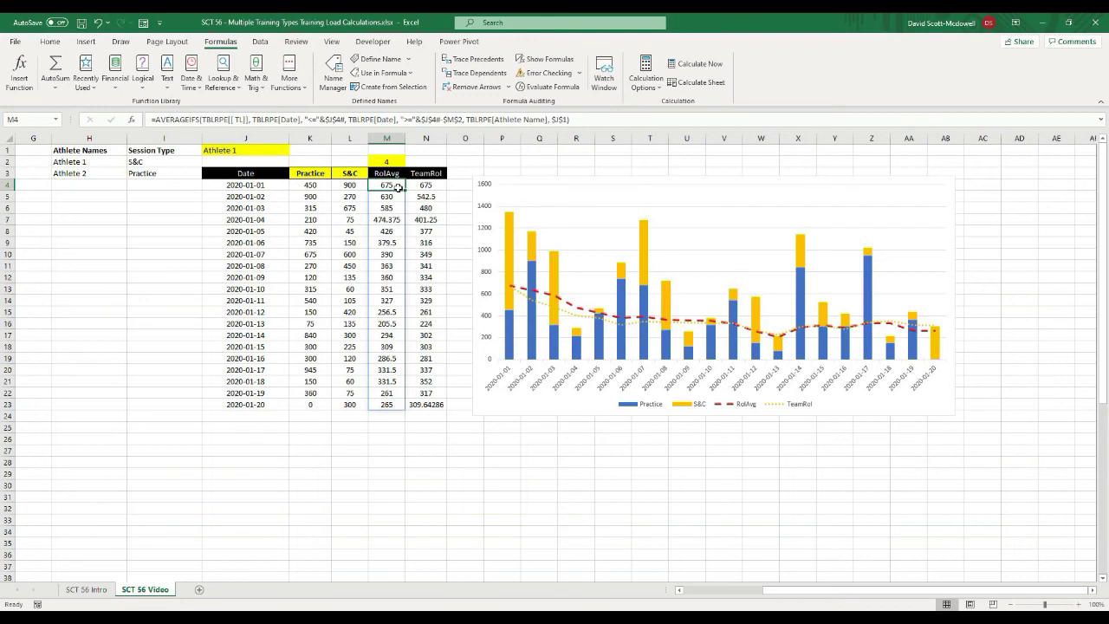
{"action": "left_click_drag", "start_coordinate": [798, 598], "coordinate": [845, 598]}
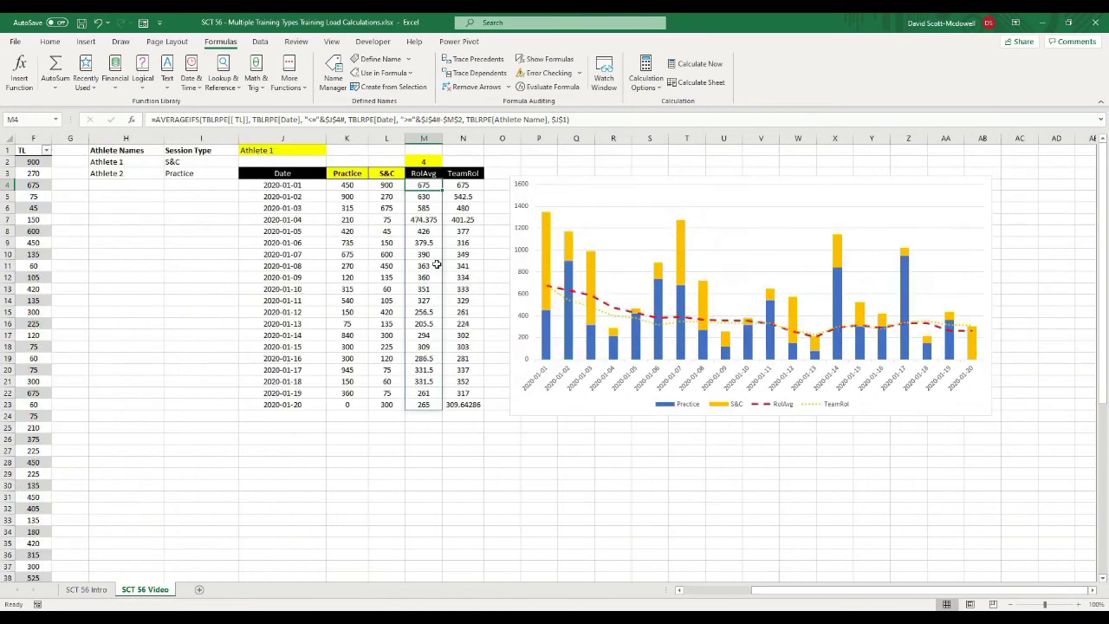
{"action": "left_click", "coordinate": [421, 162]}
{"action": "type", "text": "7"}
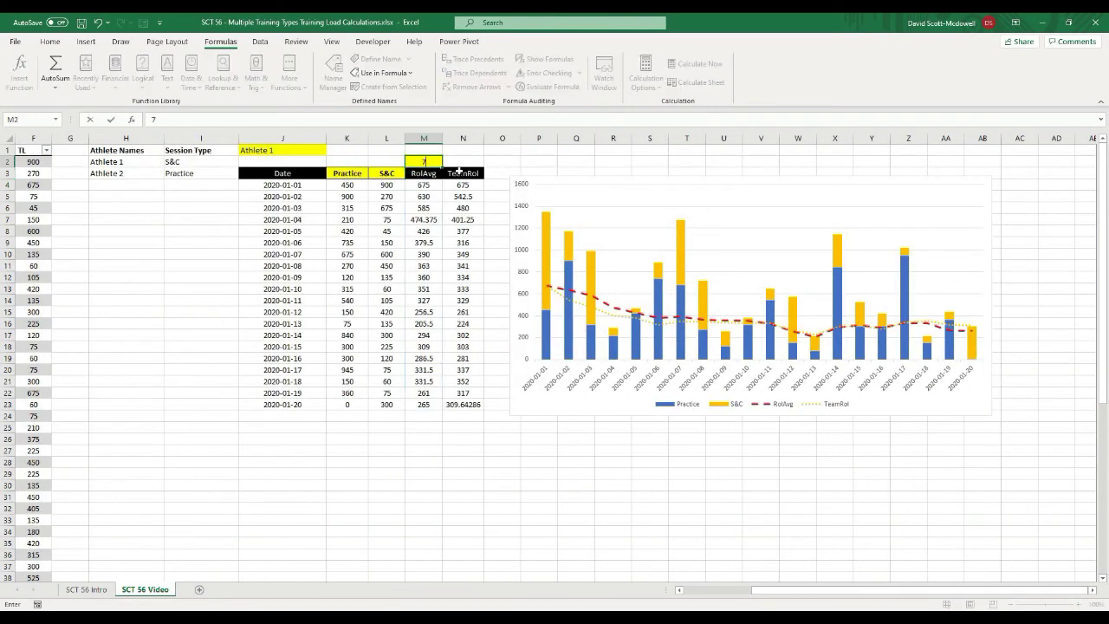
{"action": "key", "text": "Return"}
{"action": "key", "text": "Up"}
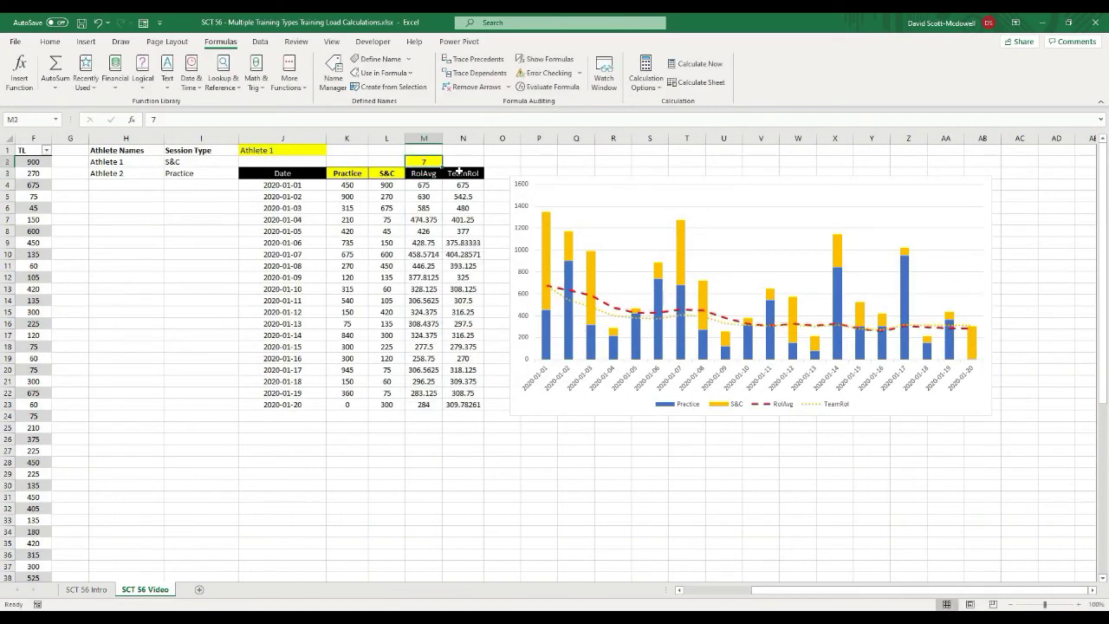
{"action": "type", "text": "21"}
{"action": "key", "text": "Return"}
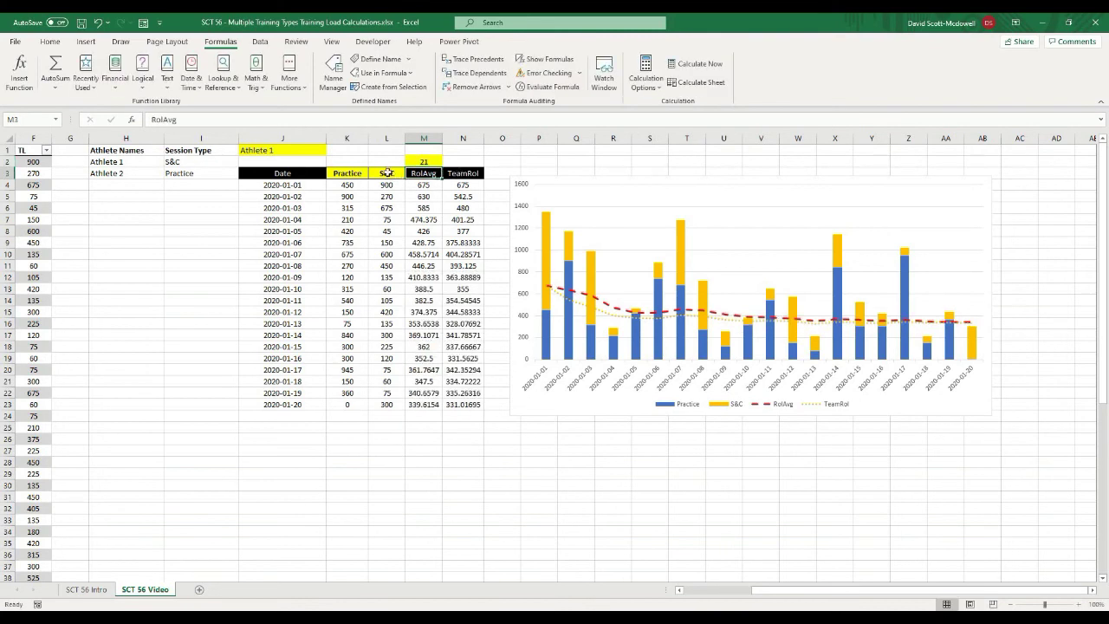
Step: Switch the session type in header cell L3 to Practice and back to S&C to test the chart's response
{"action": "left_click", "coordinate": [386, 172]}
{"action": "left_click", "coordinate": [411, 174]}
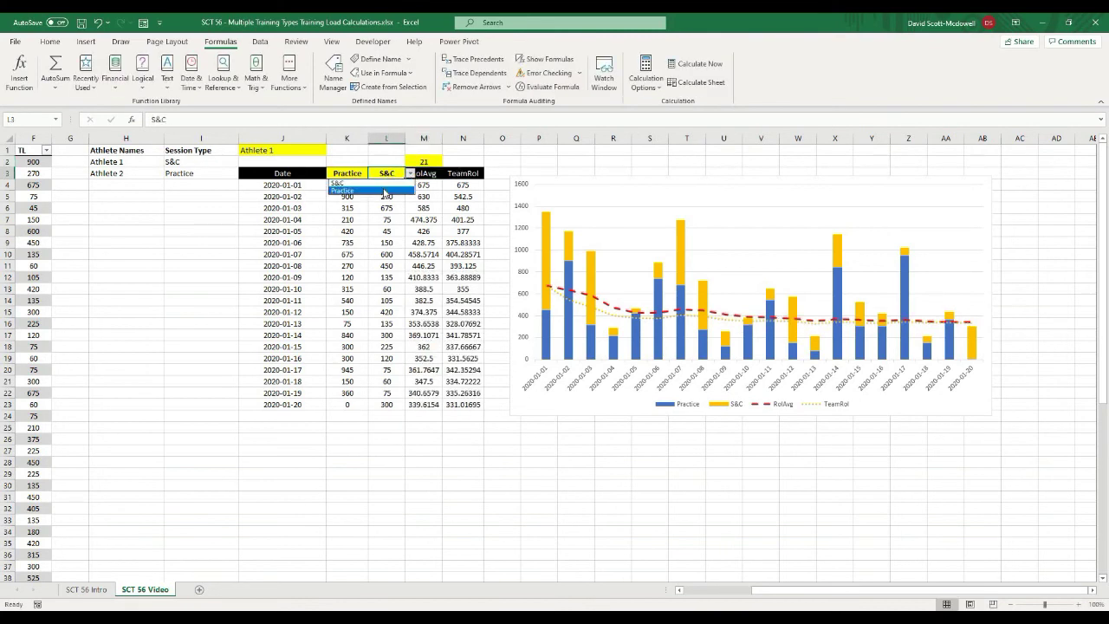
{"action": "left_click", "coordinate": [385, 190]}
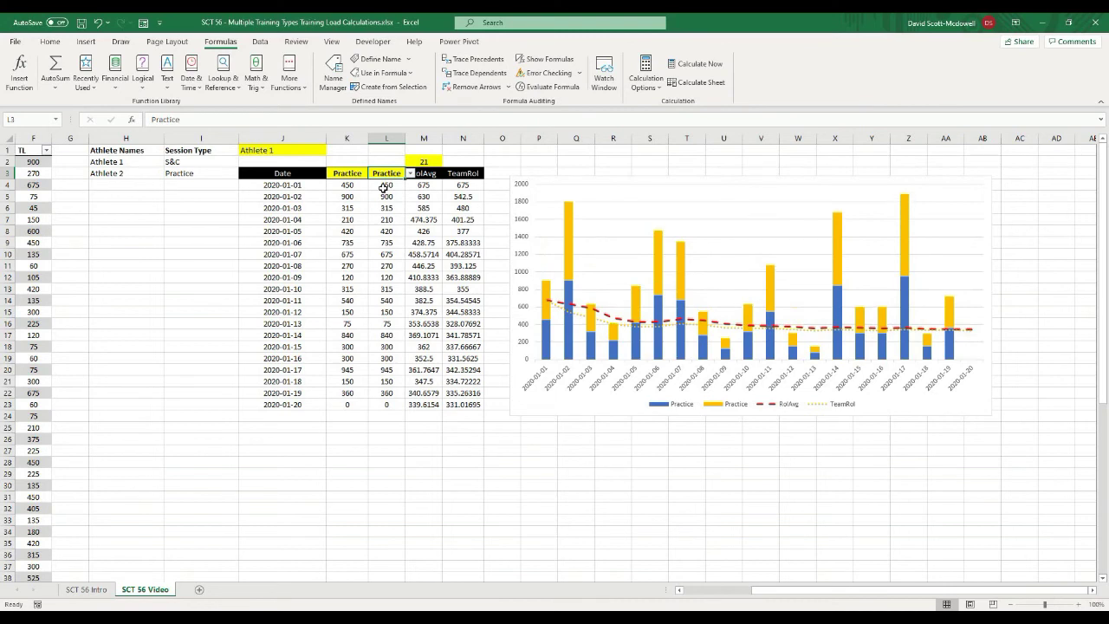
{"action": "left_click", "coordinate": [411, 174]}
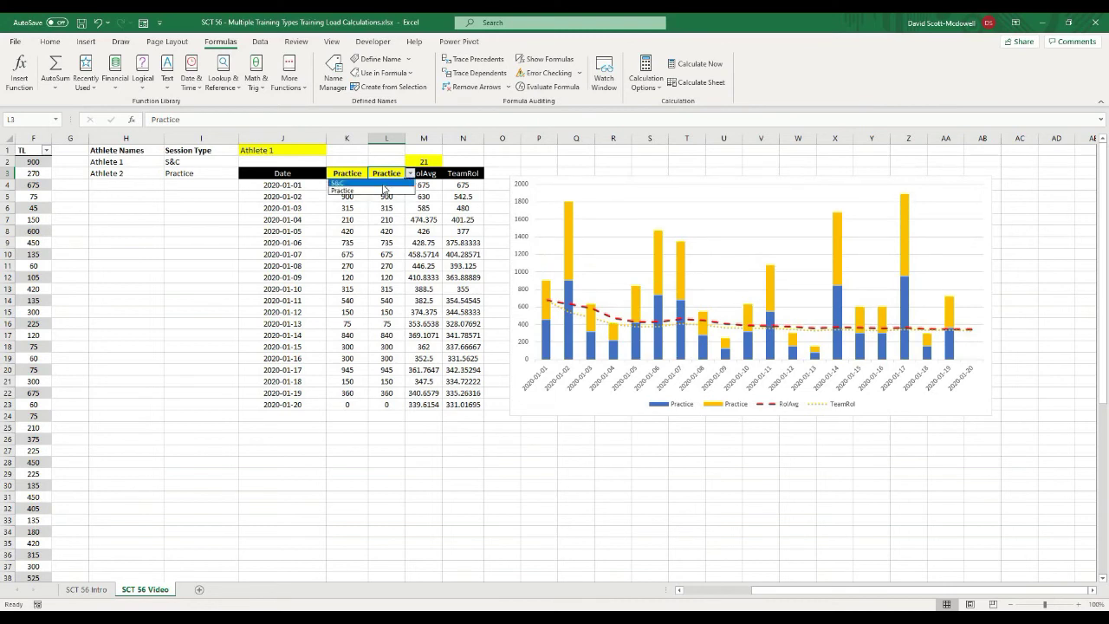
{"action": "left_click", "coordinate": [382, 184]}
{"action": "left_click", "coordinate": [587, 541]}
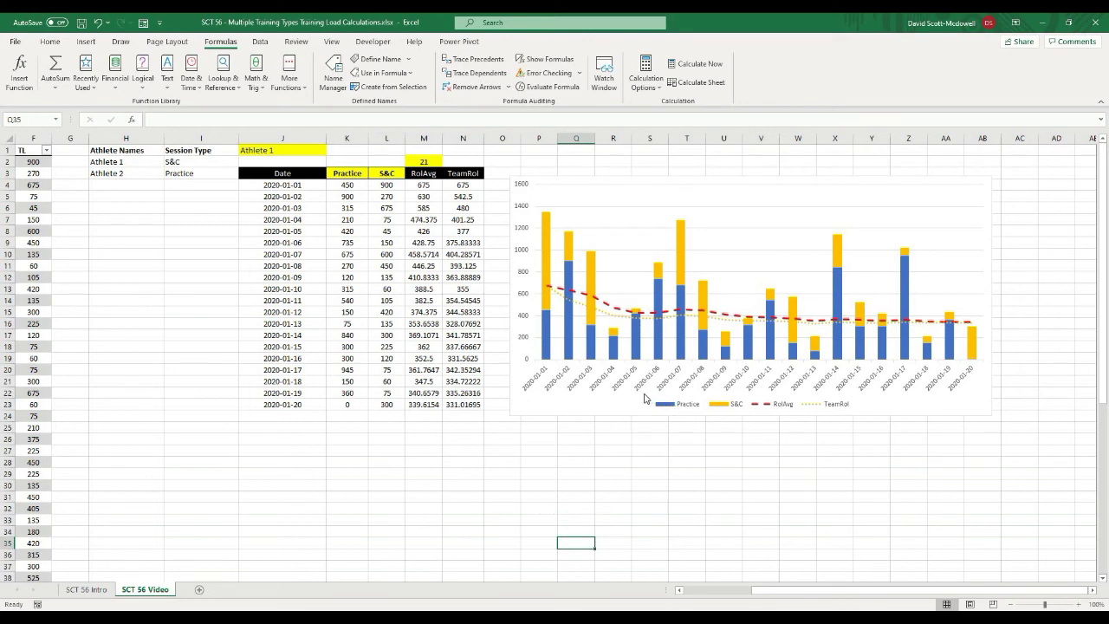
{"action": "left_click", "coordinate": [580, 460]}
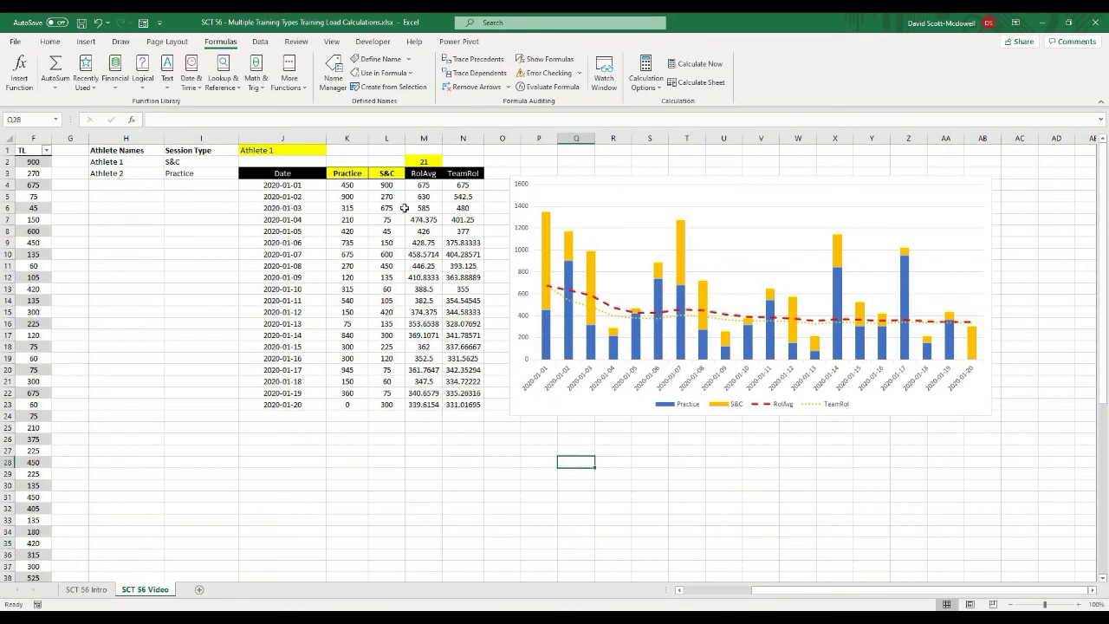
Step: Fill the Practice header cell K3 with the standard blue colour
{"action": "left_click_drag", "start_coordinate": [348, 174], "coordinate": [382, 174]}
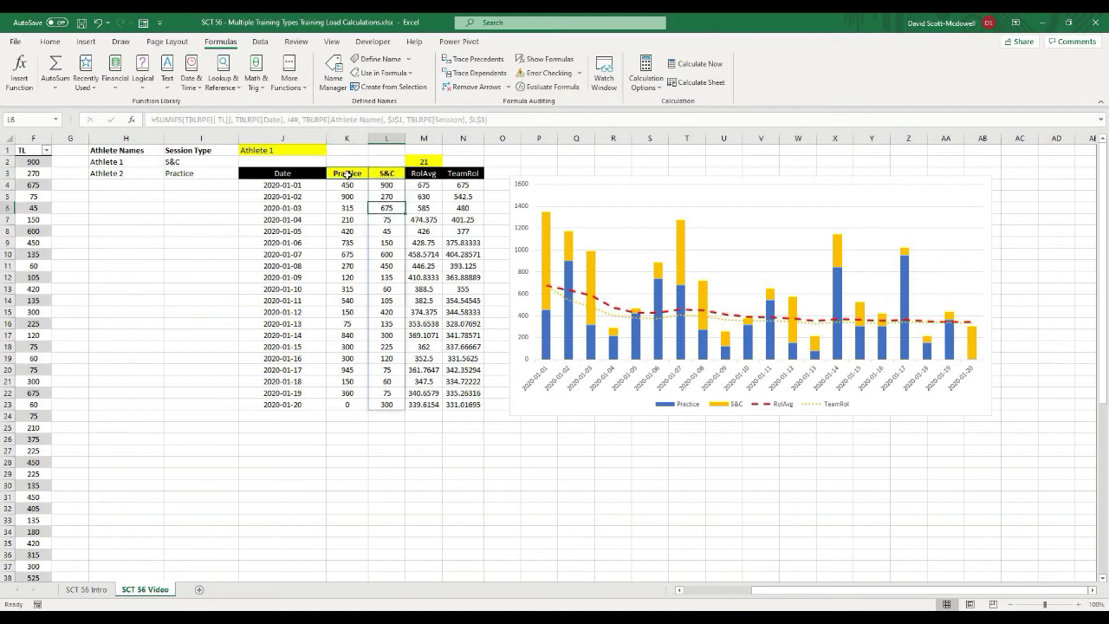
{"action": "left_click", "coordinate": [373, 173]}
{"action": "left_click", "coordinate": [346, 176]}
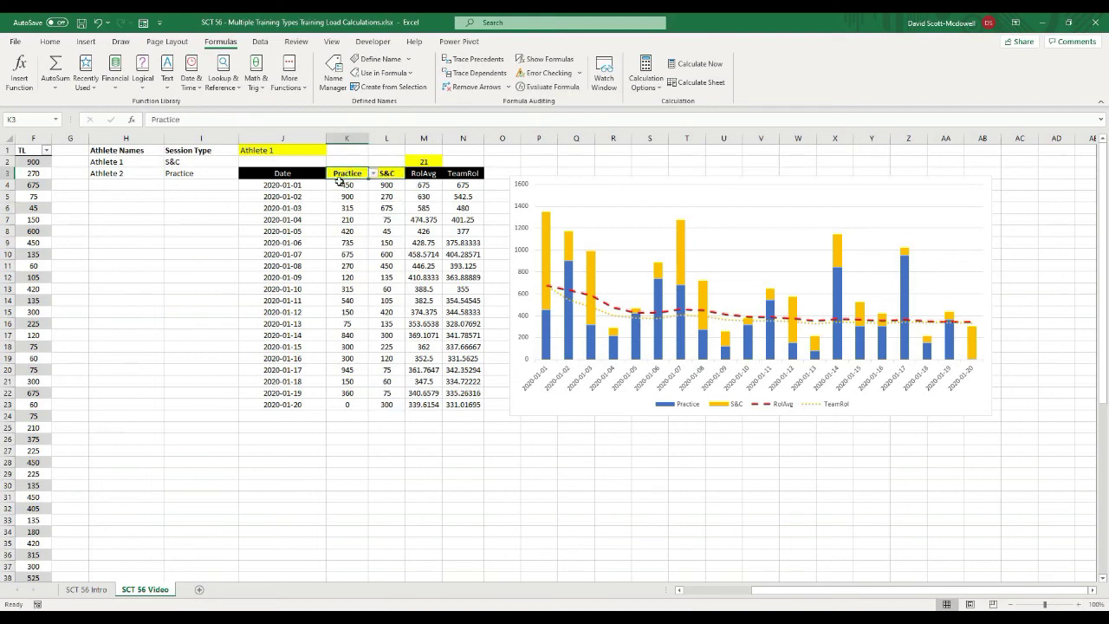
{"action": "left_click", "coordinate": [50, 42]}
{"action": "left_click", "coordinate": [195, 83]}
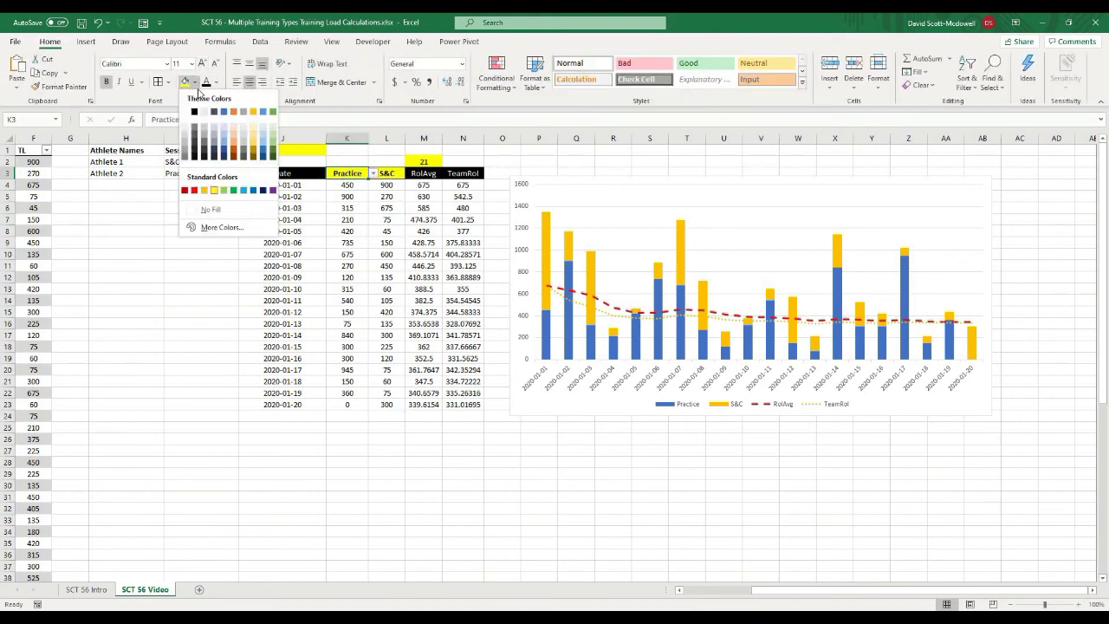
{"action": "left_click", "coordinate": [253, 190]}
Step: Fill the S&C header cell L3 with the standard red colour
{"action": "left_click", "coordinate": [388, 175]}
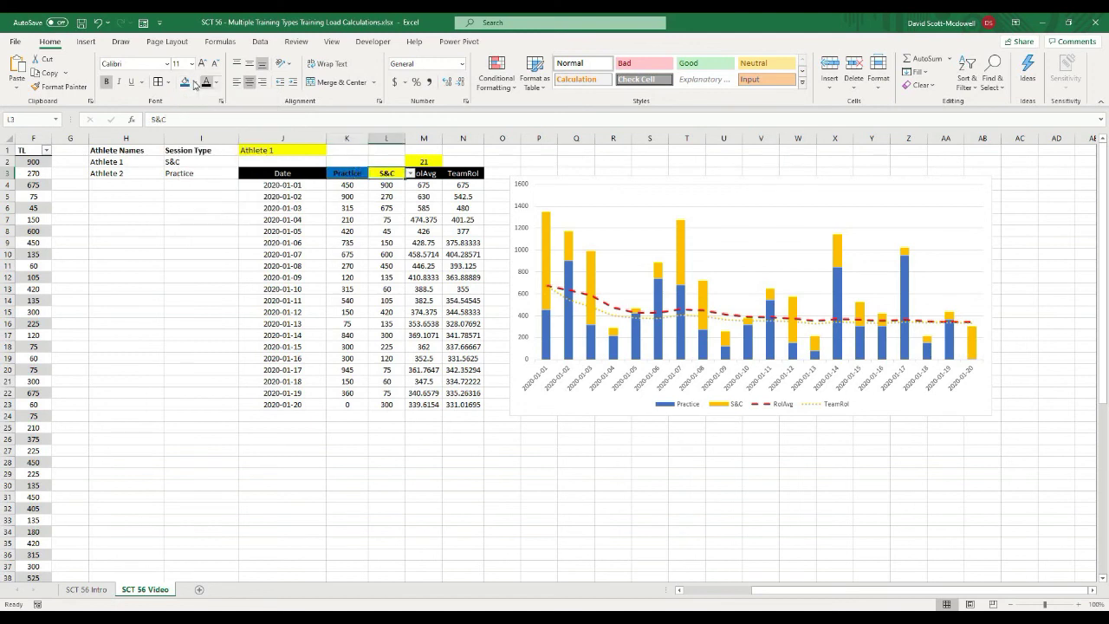
{"action": "left_click", "coordinate": [195, 82]}
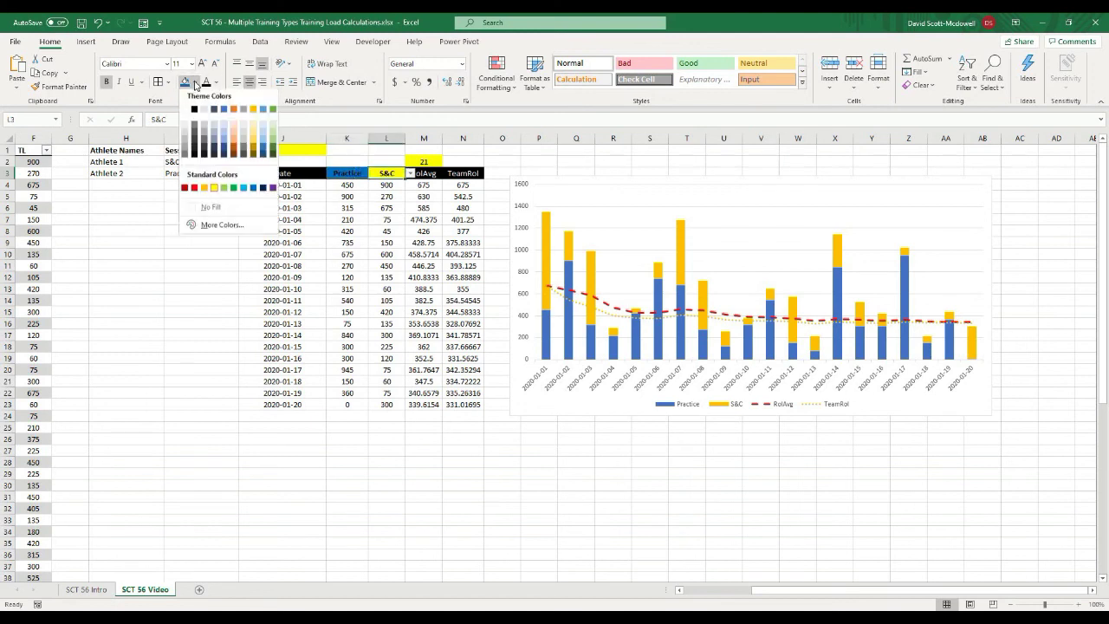
{"action": "left_click", "coordinate": [194, 190]}
{"action": "left_click", "coordinate": [750, 518]}
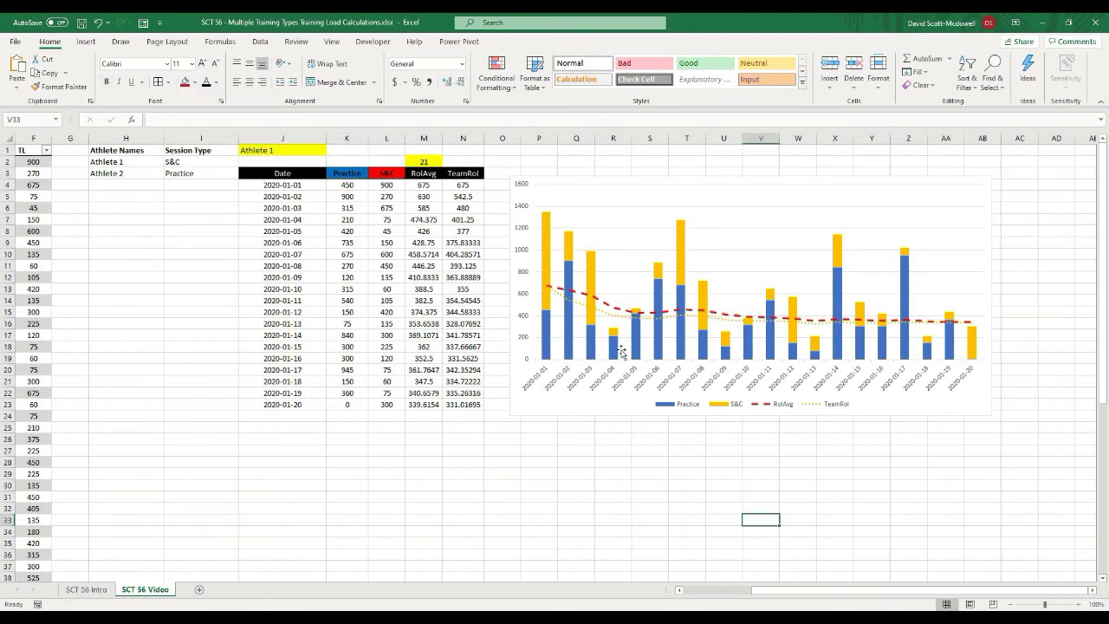
Step: Change the fill of the chart's S&C column series to standard red
{"action": "left_click", "coordinate": [548, 269]}
{"action": "right_click", "coordinate": [548, 269]}
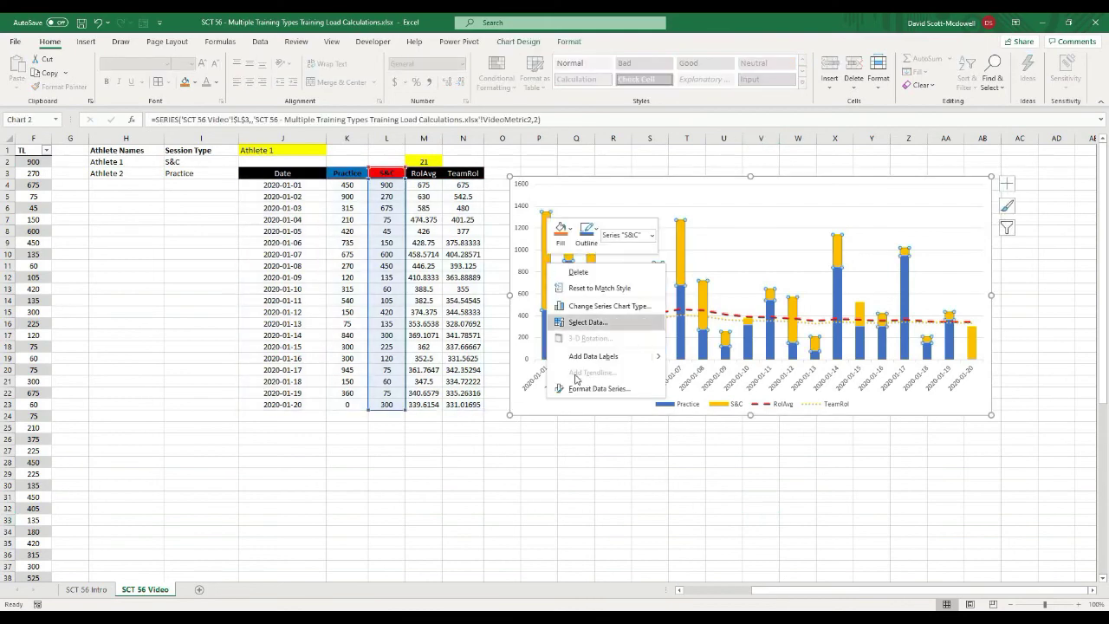
{"action": "left_click", "coordinate": [567, 233]}
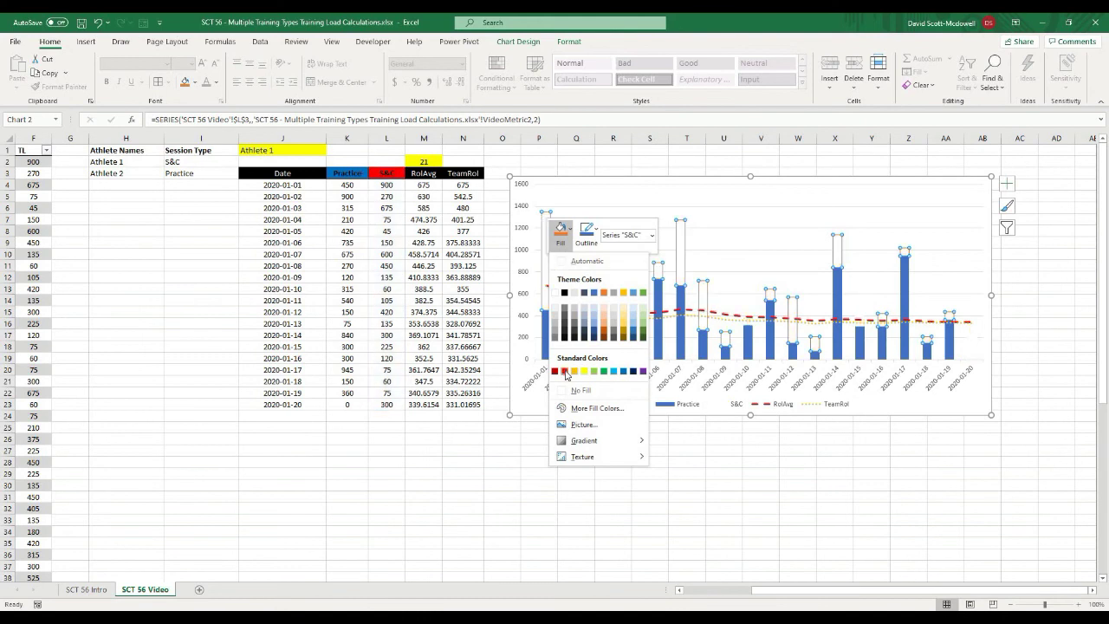
{"action": "left_click", "coordinate": [564, 371]}
{"action": "left_click", "coordinate": [613, 485]}
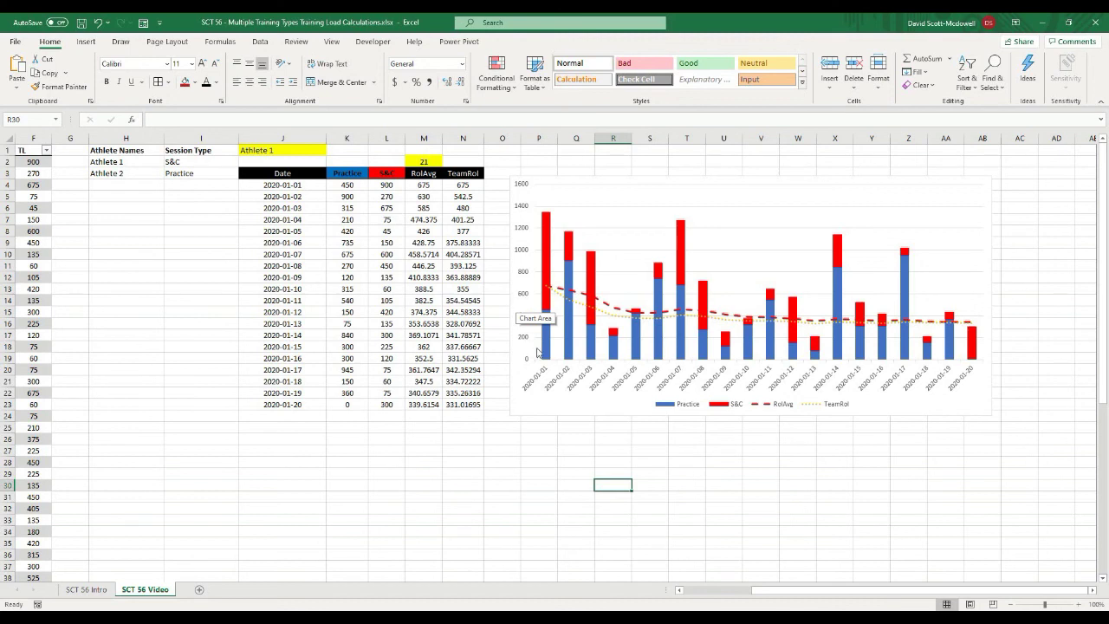
{"action": "left_click", "coordinate": [460, 472]}
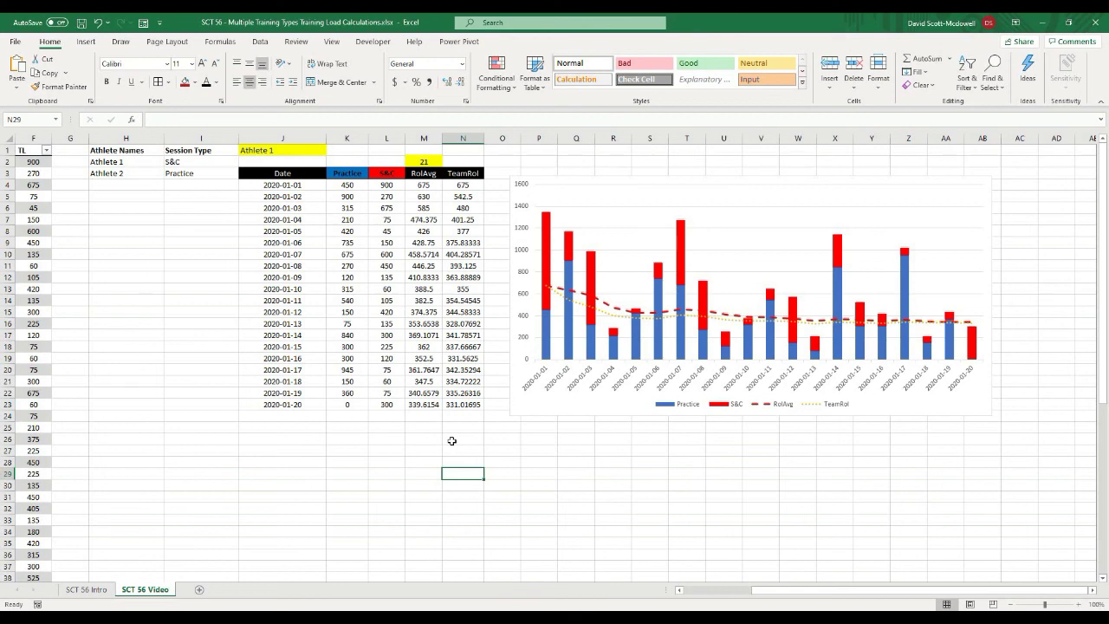
{"action": "left_click", "coordinate": [300, 429]}
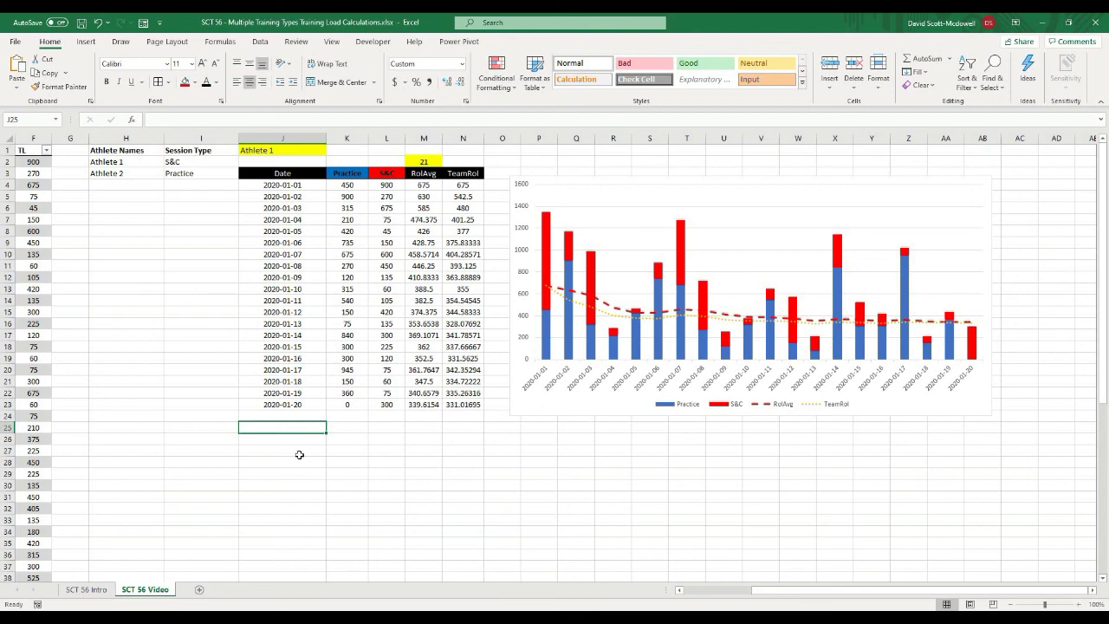
{"action": "left_click", "coordinate": [324, 474]}
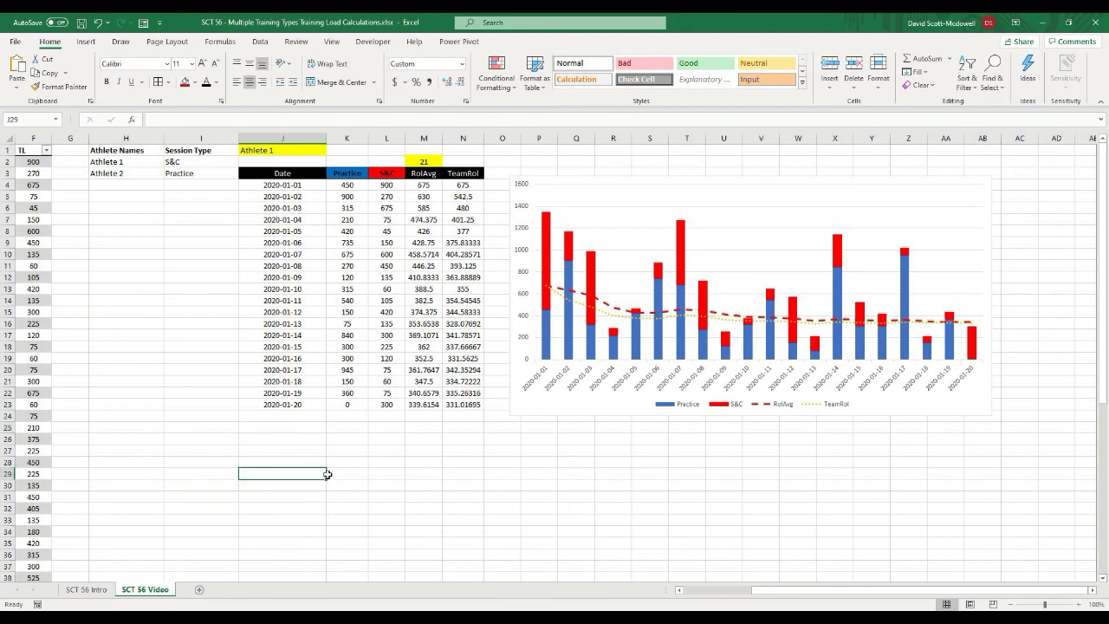
{"action": "left_click", "coordinate": [391, 469]}
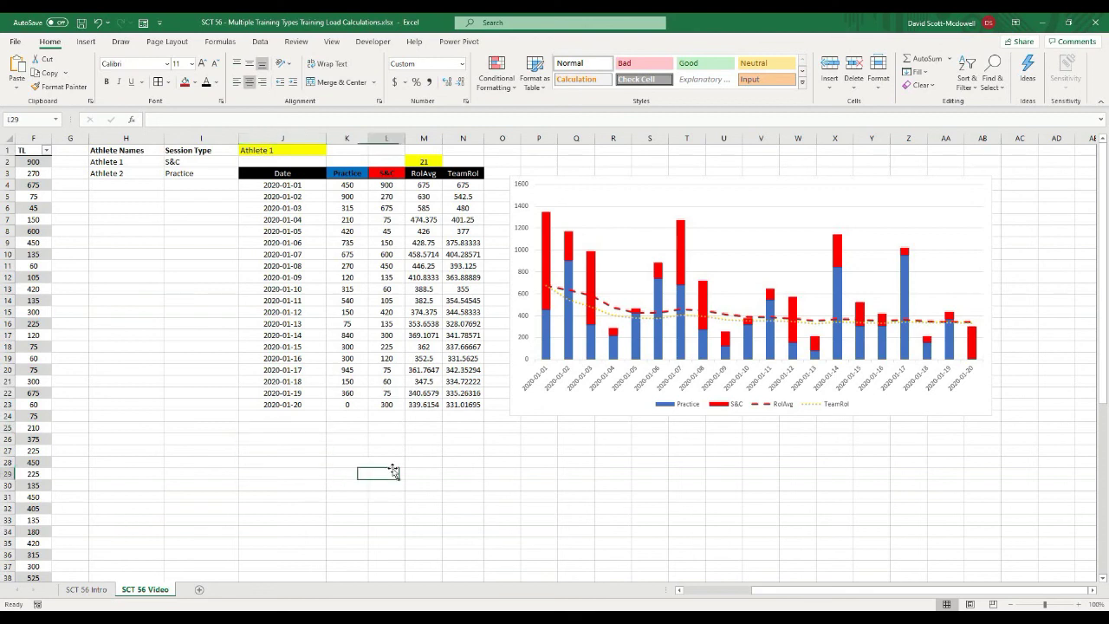